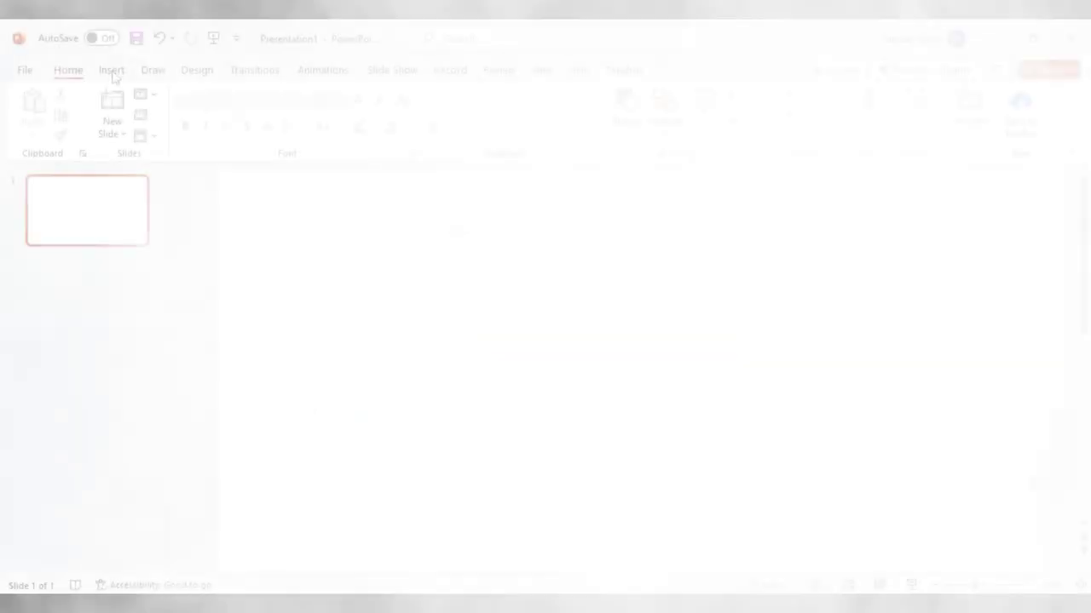
# - Draw a rounded rectangle and move it toward the slide centre
pyautogui.click(111, 71)
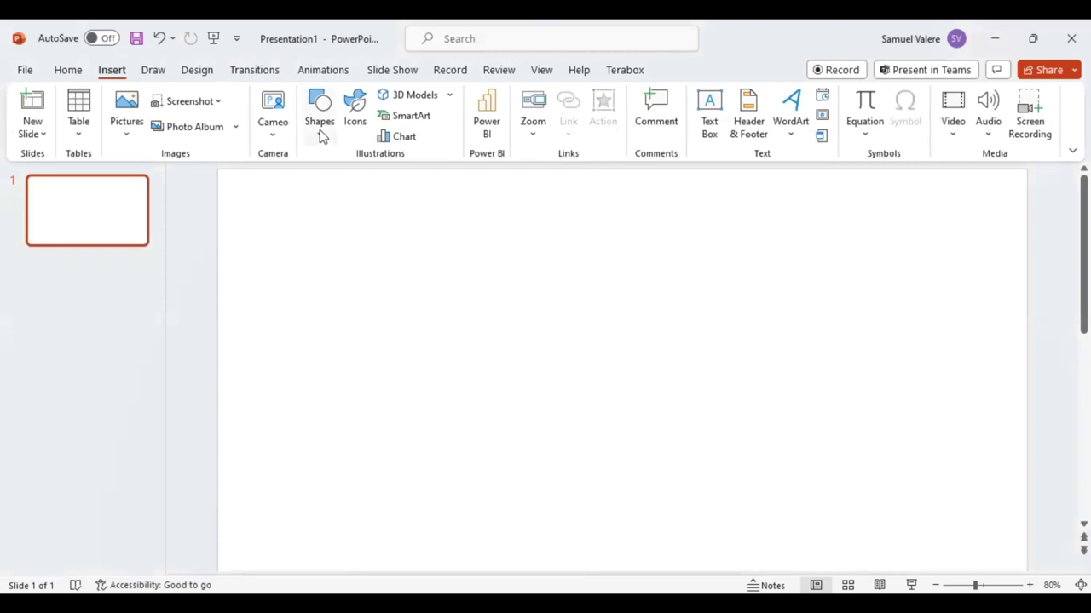
pyautogui.click(321, 119)
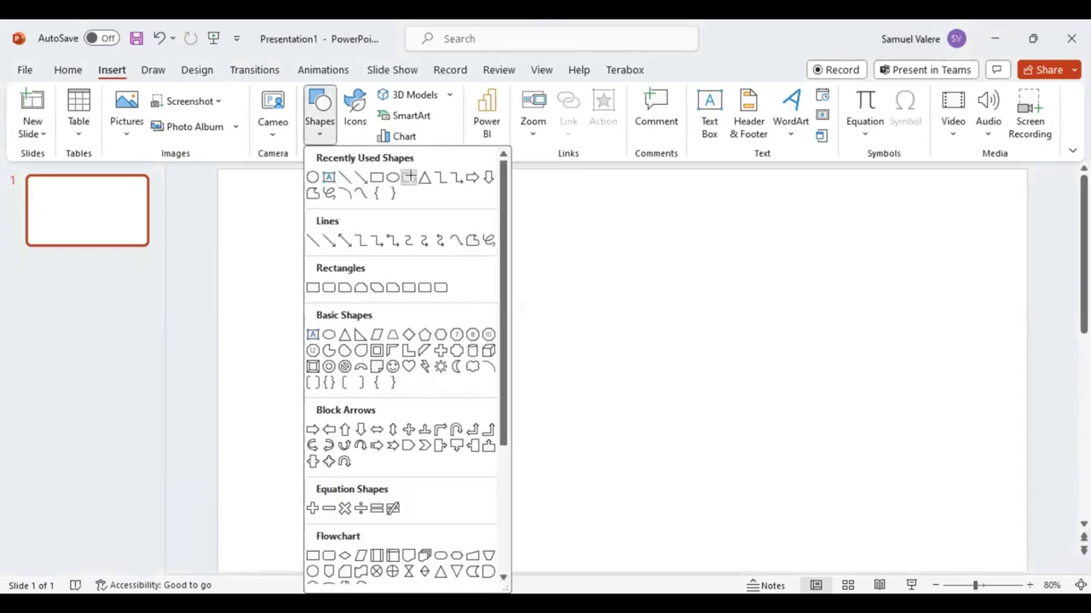
pyautogui.click(409, 178)
pyautogui.moveTo(484, 289); pyautogui.dragTo(789, 481)
pyautogui.moveTo(672, 401)
pyautogui.mouseDown()
pyautogui.moveTo(651, 384)
pyautogui.moveTo(667, 348)
pyautogui.moveTo(672, 419)
pyautogui.moveTo(662, 409)
pyautogui.mouseUp()
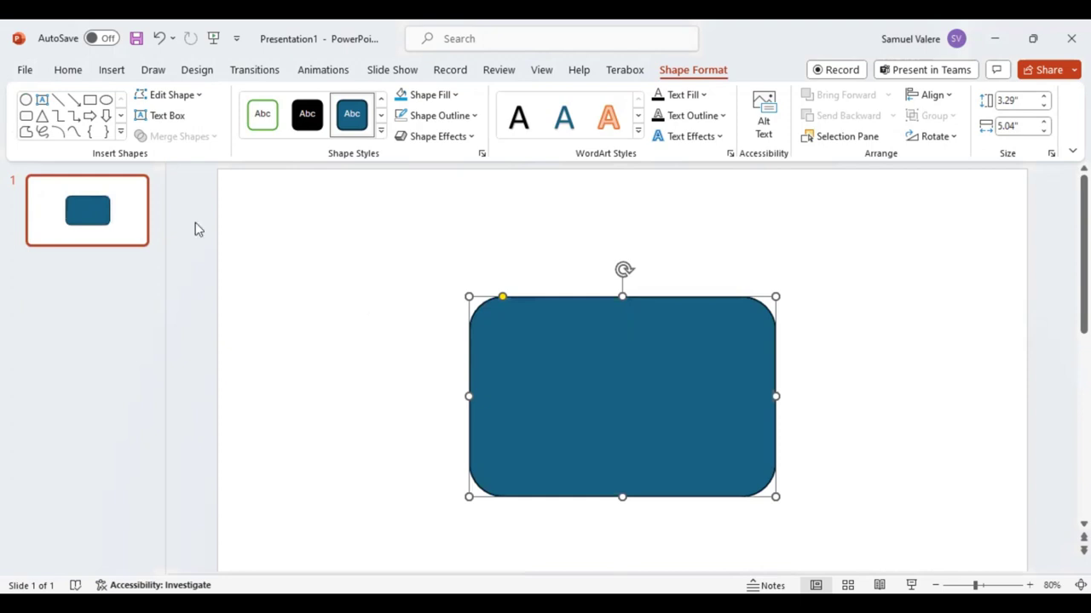
# - Draw a triangle over the rectangle, widen it to 4.72" by 5.74", and centre it
pyautogui.click(41, 116)
pyautogui.moveTo(489, 226); pyautogui.dragTo(765, 511)
pyautogui.moveTo(676, 471); pyautogui.dragTo(674, 466)
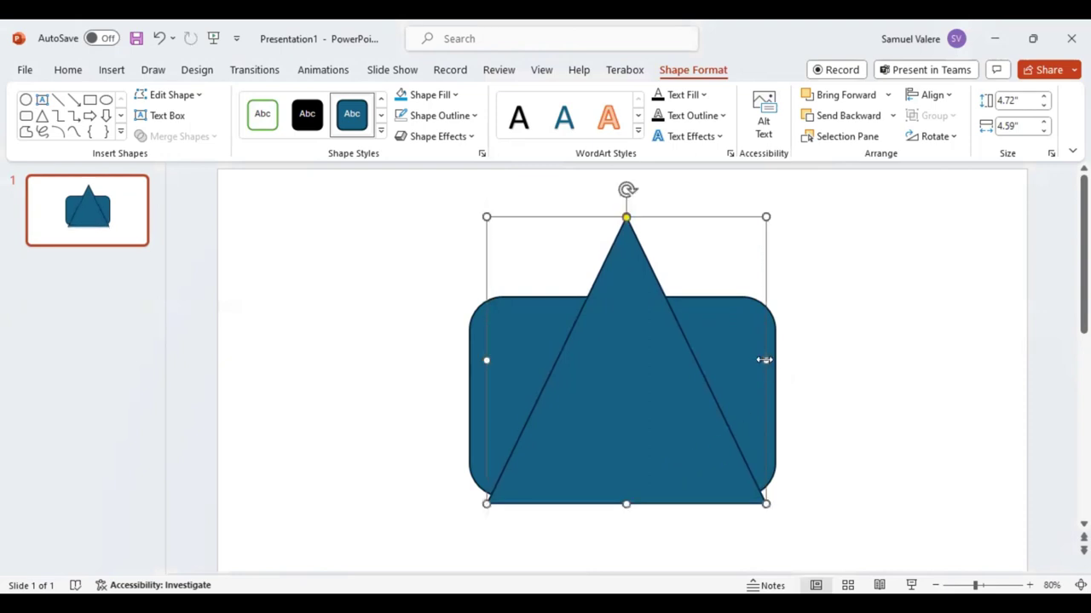
pyautogui.moveTo(766, 360); pyautogui.dragTo(835, 387)
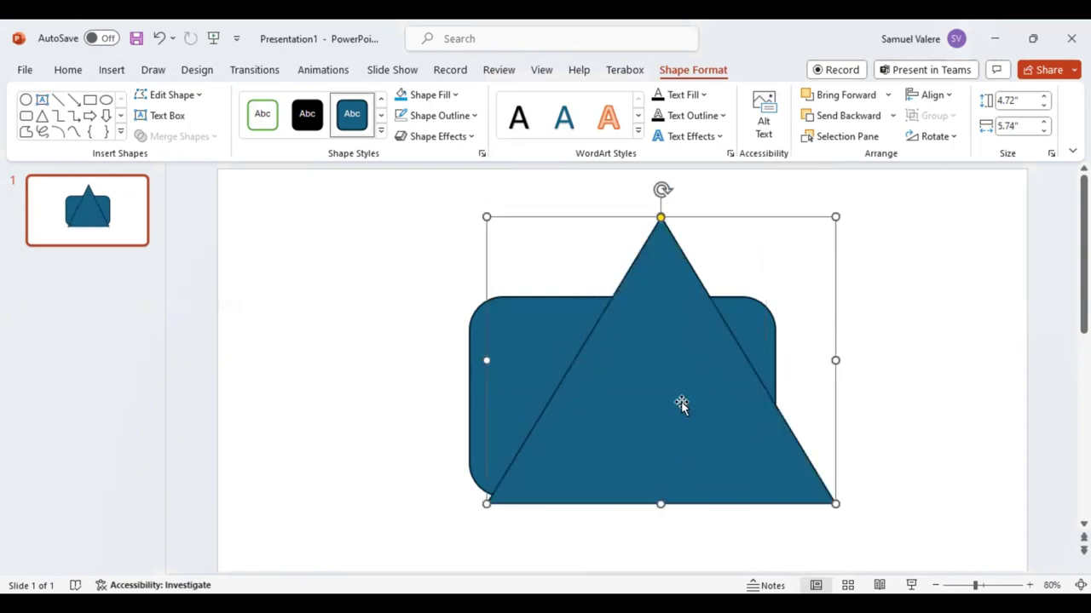
pyautogui.moveTo(649, 400)
pyautogui.mouseDown()
pyautogui.moveTo(639, 399)
pyautogui.moveTo(664, 394)
pyautogui.mouseUp()
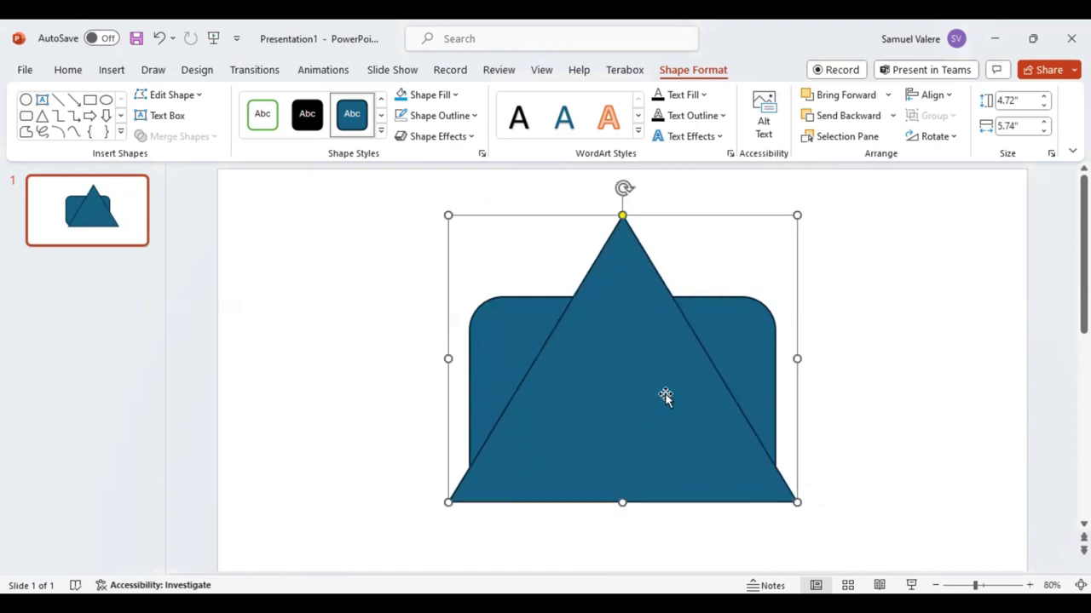
# - Bring the rounded rectangle in front of the triangle and stretch it to 3.68" tall
pyautogui.click(742, 346)
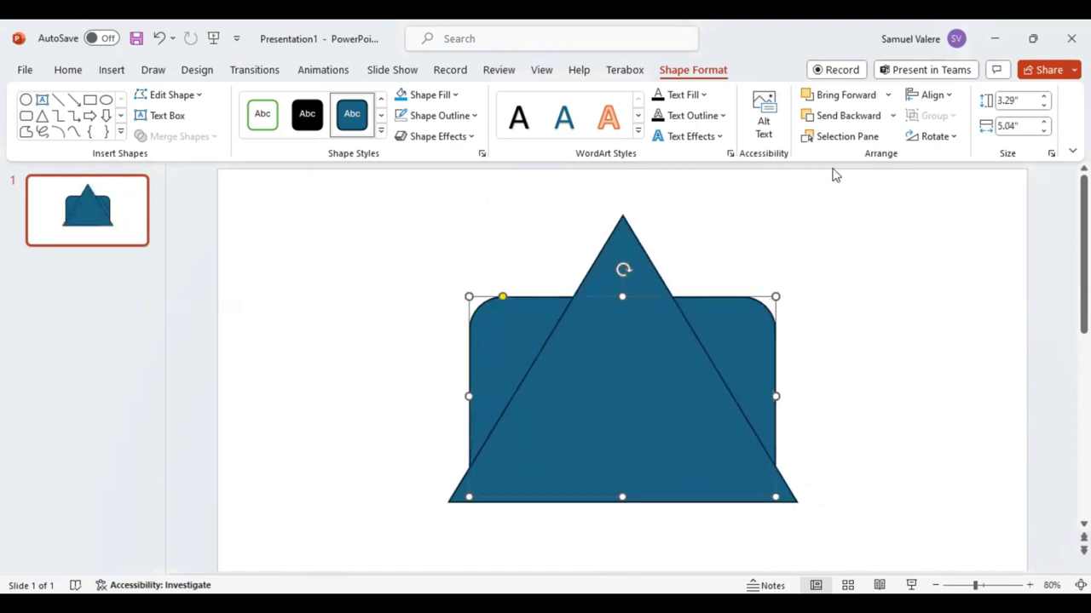
pyautogui.click(840, 95)
pyautogui.moveTo(682, 359); pyautogui.dragTo(682, 365)
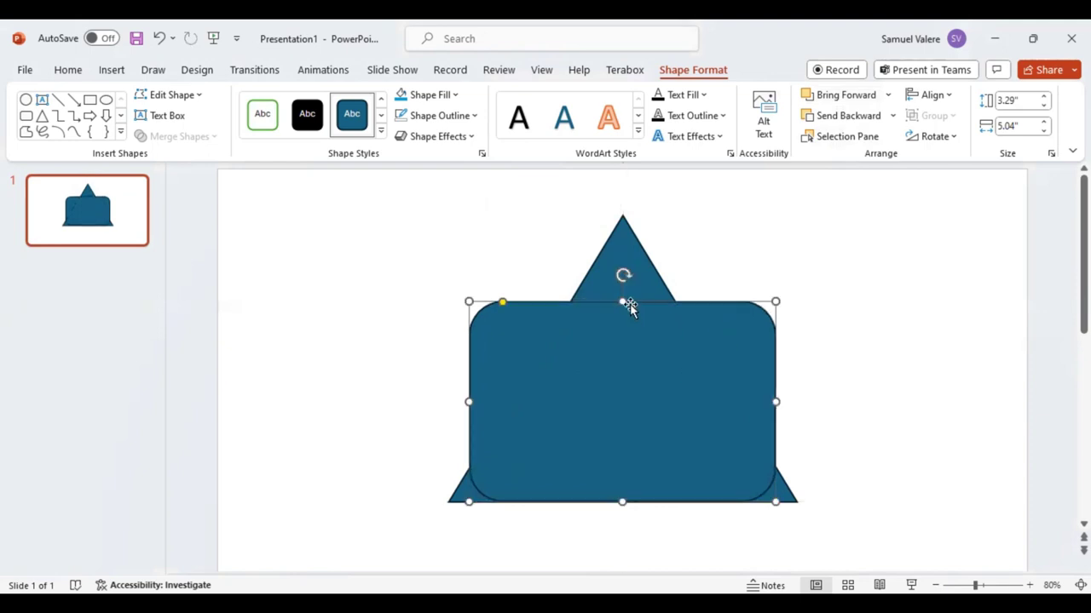
pyautogui.moveTo(622, 302); pyautogui.dragTo(621, 278)
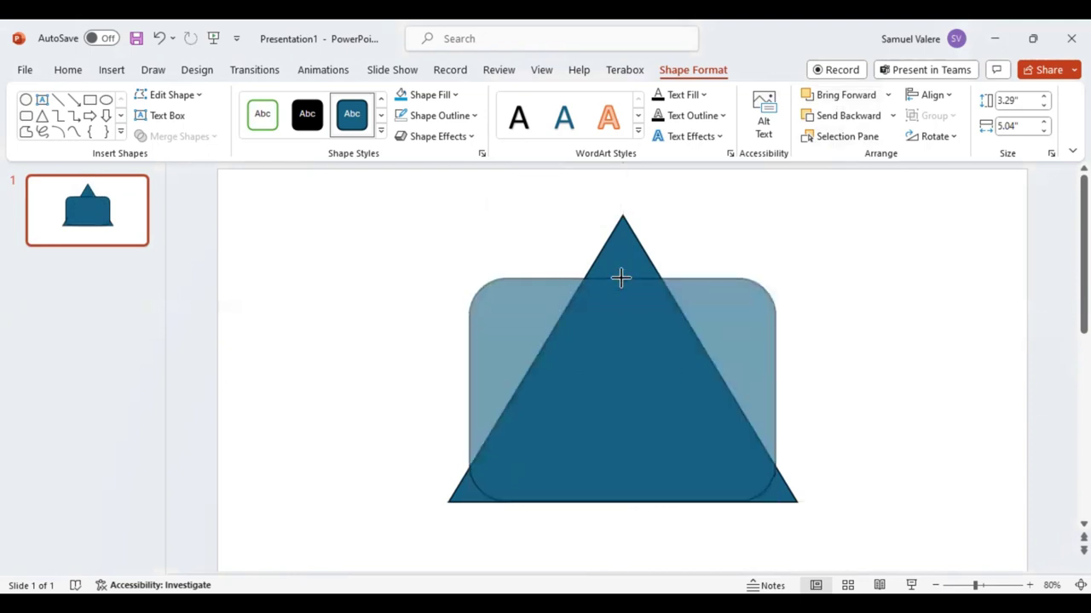
pyautogui.moveTo(621, 279); pyautogui.dragTo(621, 278)
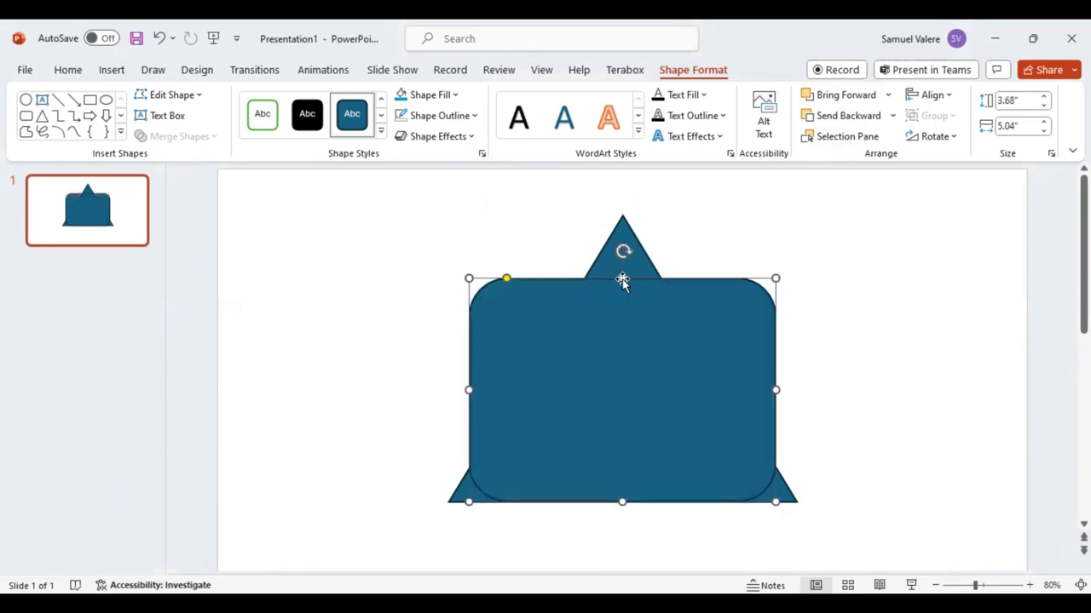
# - Undo the rectangle's last adjustments, then select both shapes and bring up Merge Shapes
pyautogui.keyDown('shift'); pyautogui.click(790, 501); pyautogui.keyUp('shift')
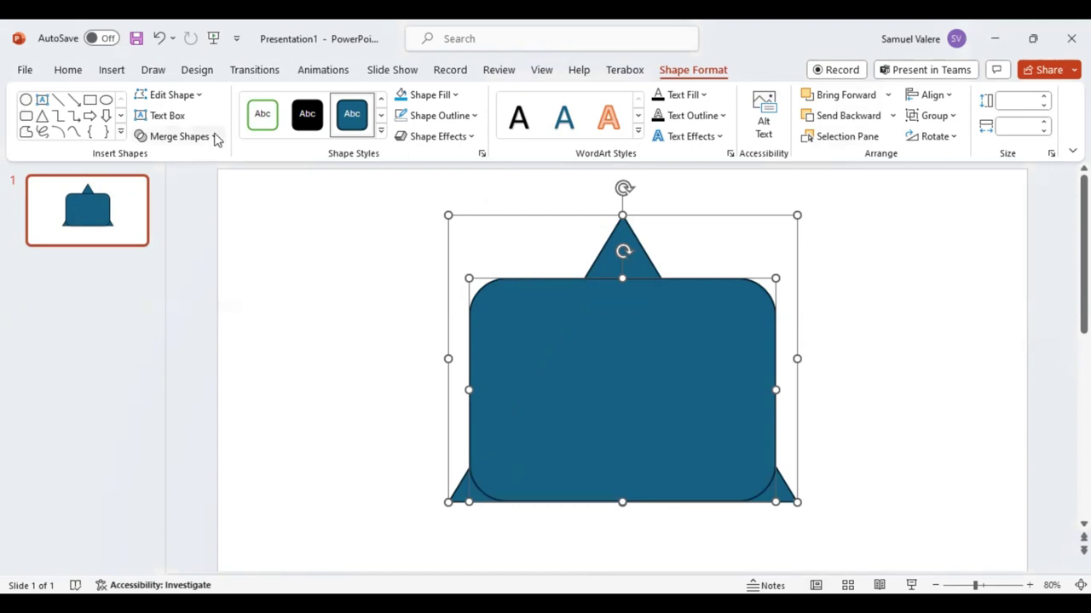
pyautogui.click(179, 136)
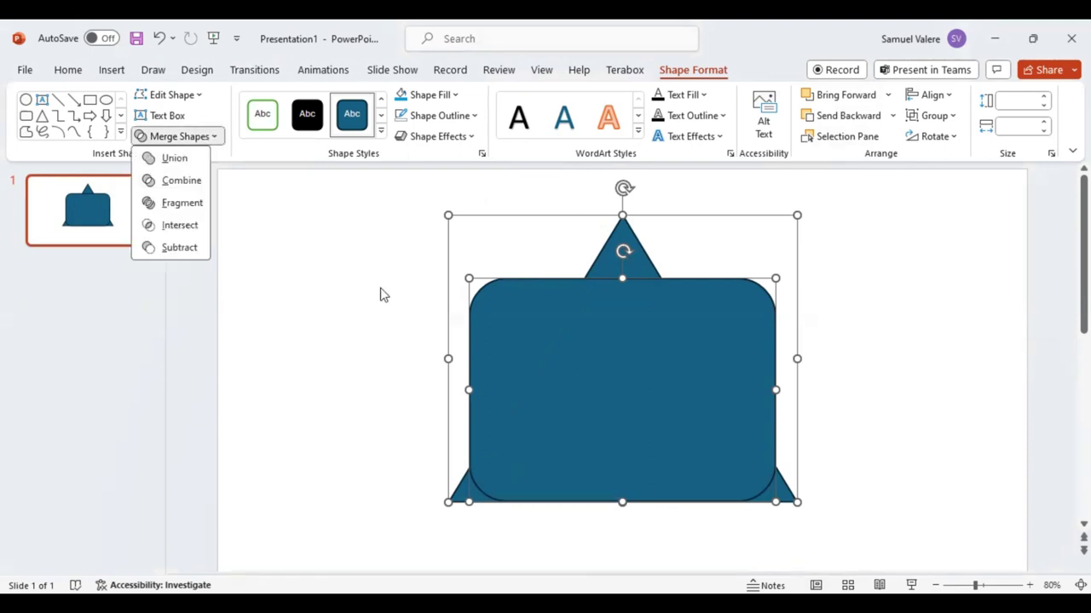
pyautogui.click(418, 284)
pyautogui.click(613, 351)
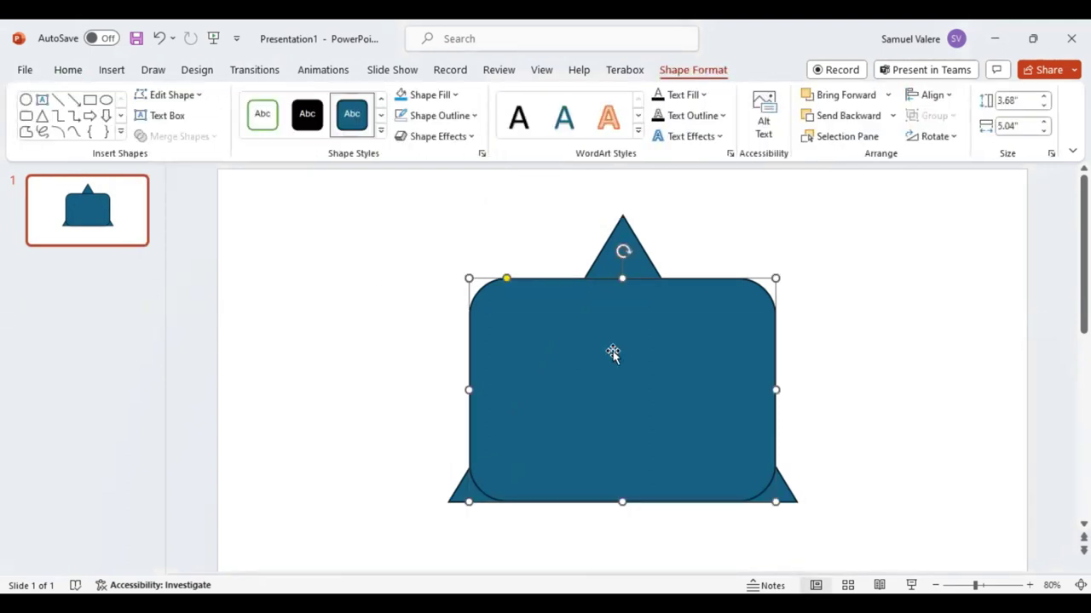
pyautogui.hotkey('ctrl', 'z')
pyautogui.hotkey('ctrl', 'z')
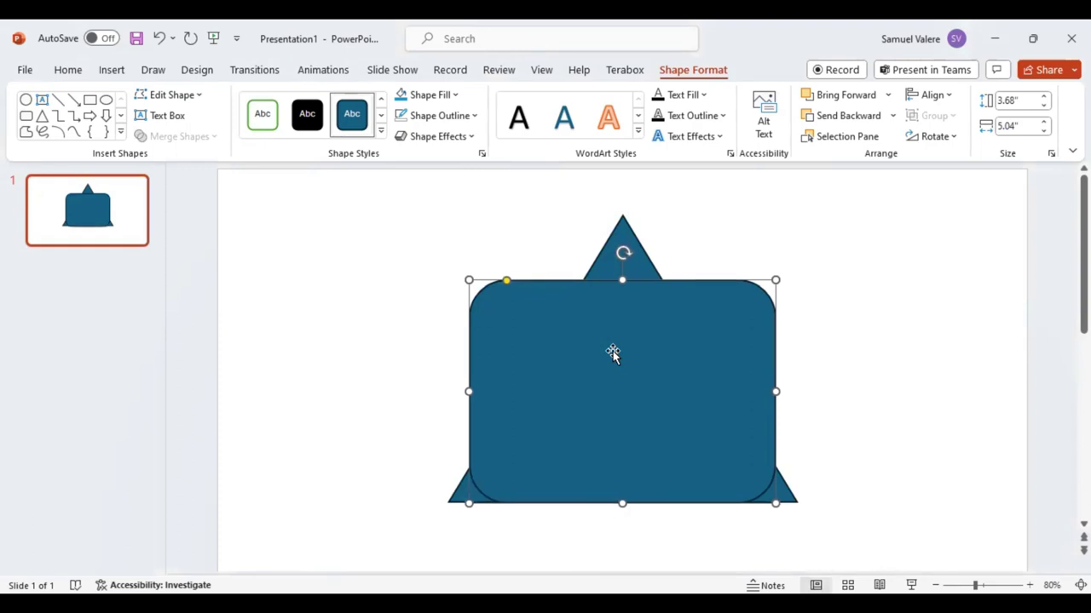
pyautogui.hotkey('ctrl', 'z')
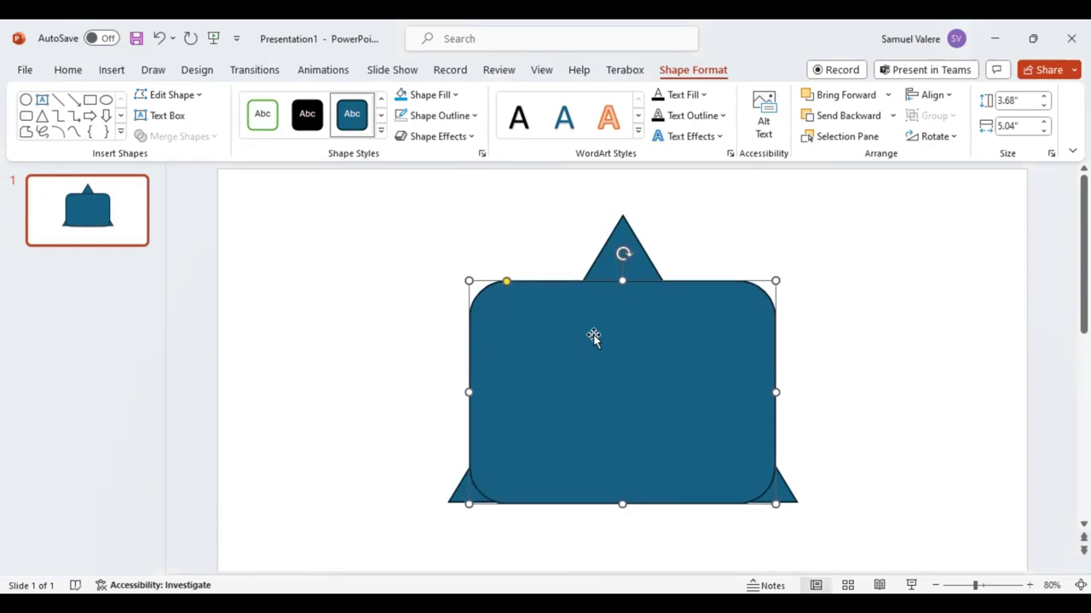
pyautogui.hotkey('ctrl', 'z')
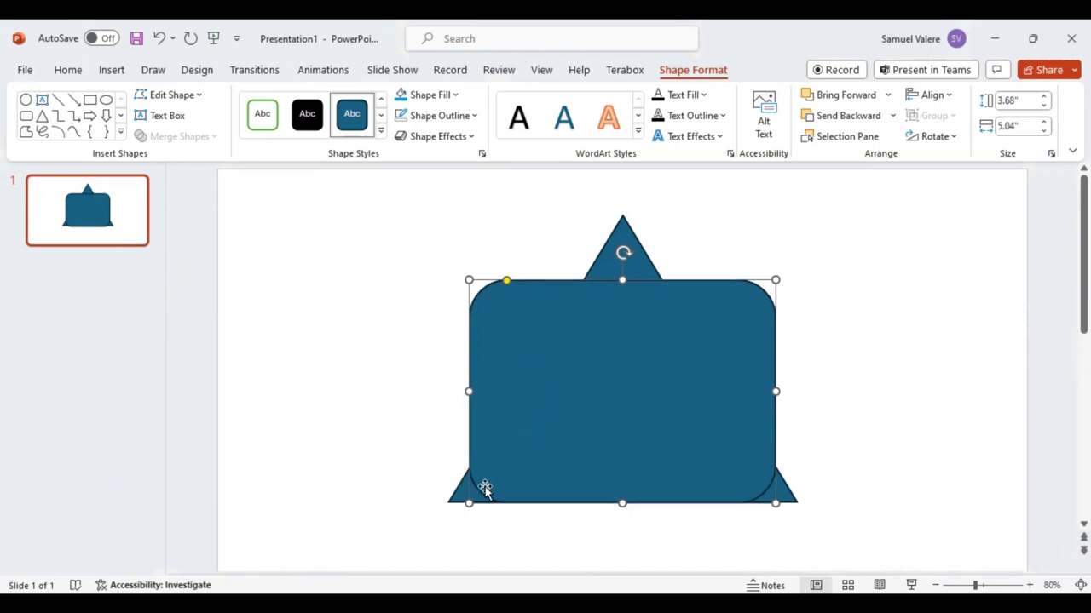
pyautogui.keyDown('shift'); pyautogui.click(460, 496); pyautogui.keyUp('shift')
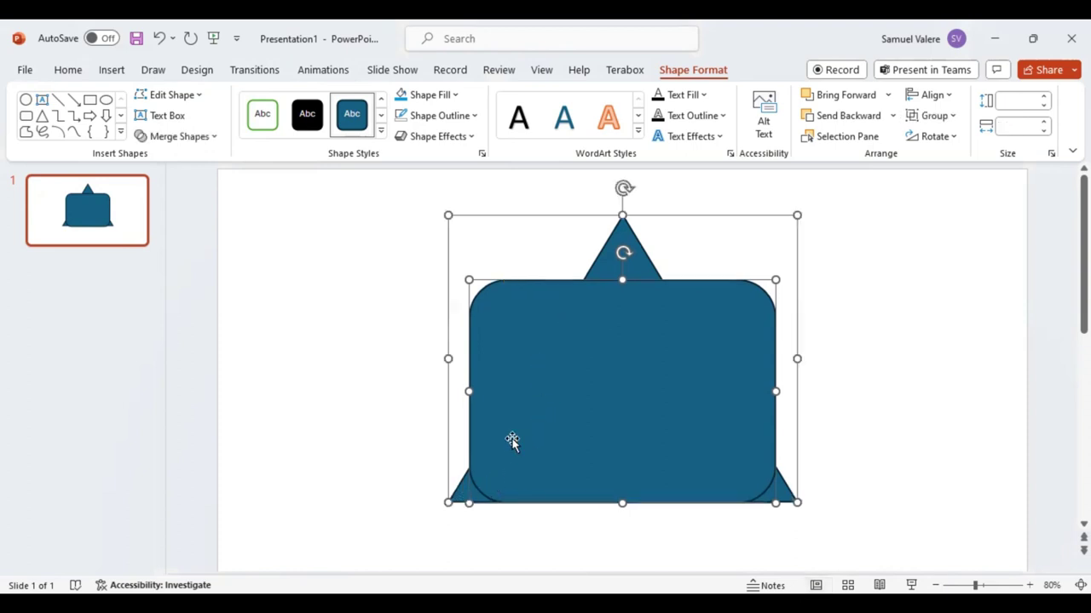
pyautogui.click(208, 138)
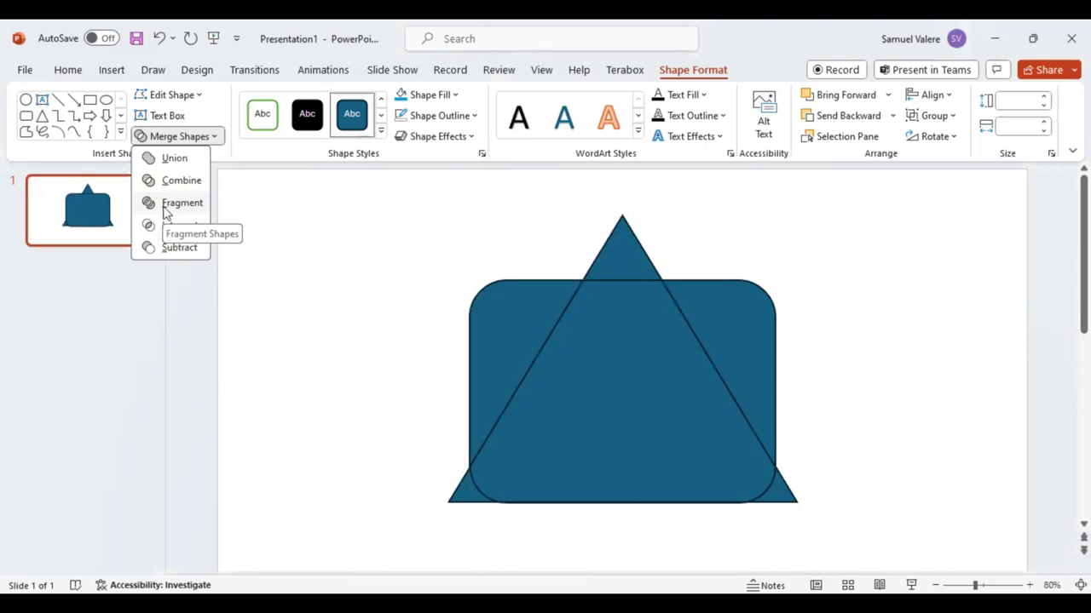
# - Fragment the shapes and delete the left, right and top tip pieces
pyautogui.click(346, 309)
pyautogui.click(491, 359)
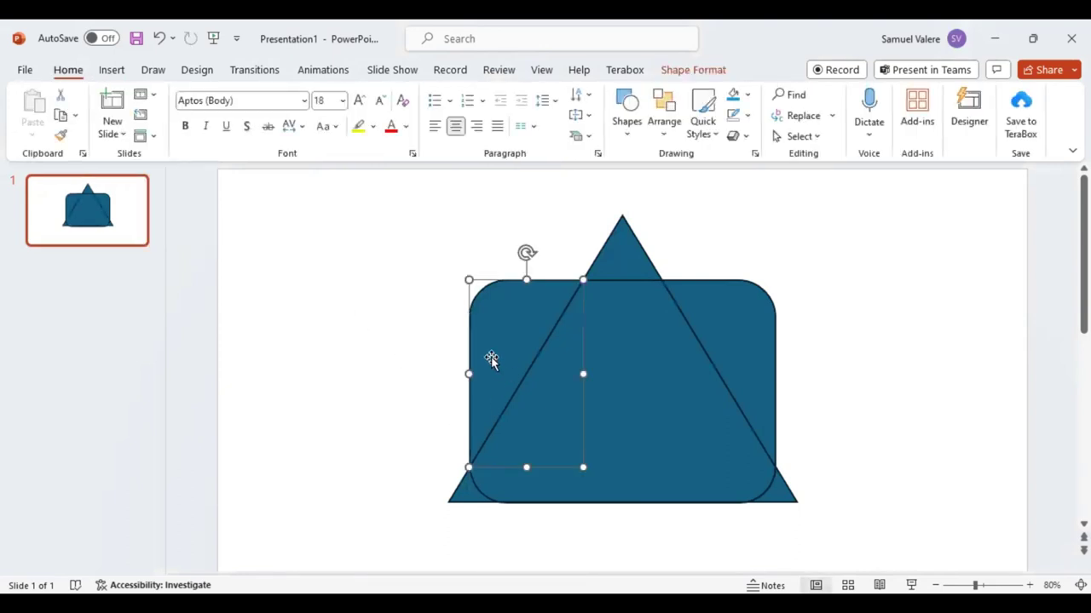
pyautogui.press('Delete')
pyautogui.click(732, 354)
pyautogui.press('Delete')
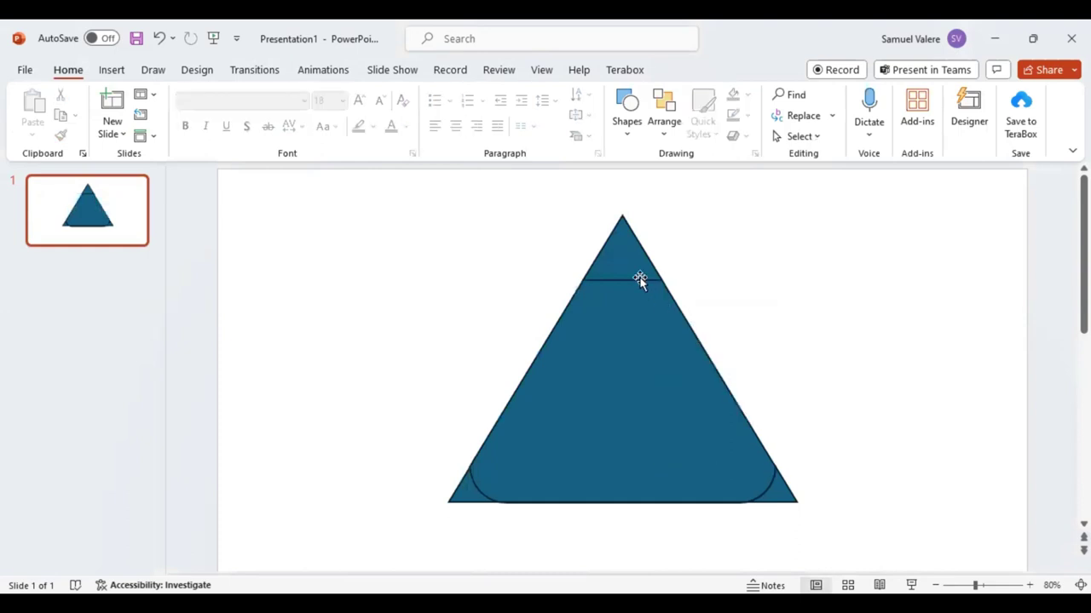
pyautogui.click(639, 279)
pyautogui.press('Delete')
# - Delete the bottom corner fragments and the thin line, then move the trapezoid down slightly
pyautogui.click(789, 494)
pyautogui.press('Delete')
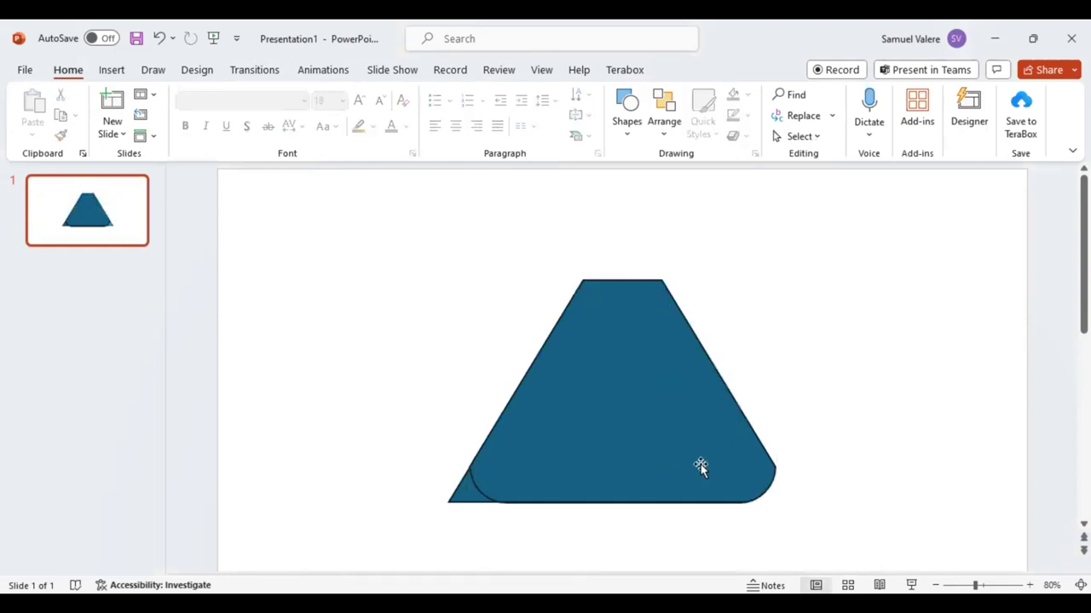
pyautogui.click(460, 494)
pyautogui.press('Delete')
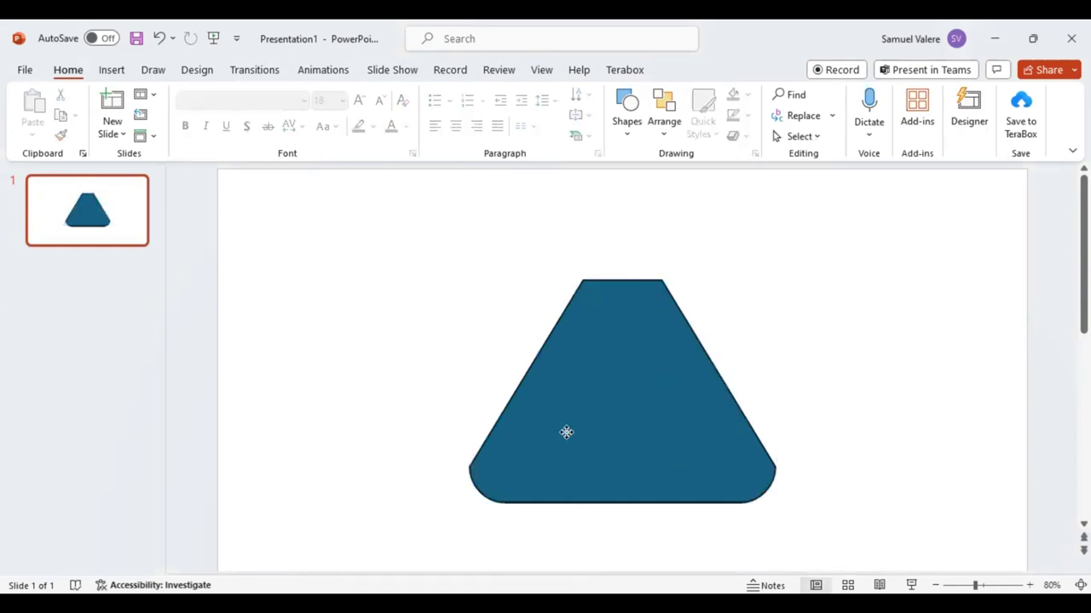
pyautogui.click(567, 430)
pyautogui.click(587, 503)
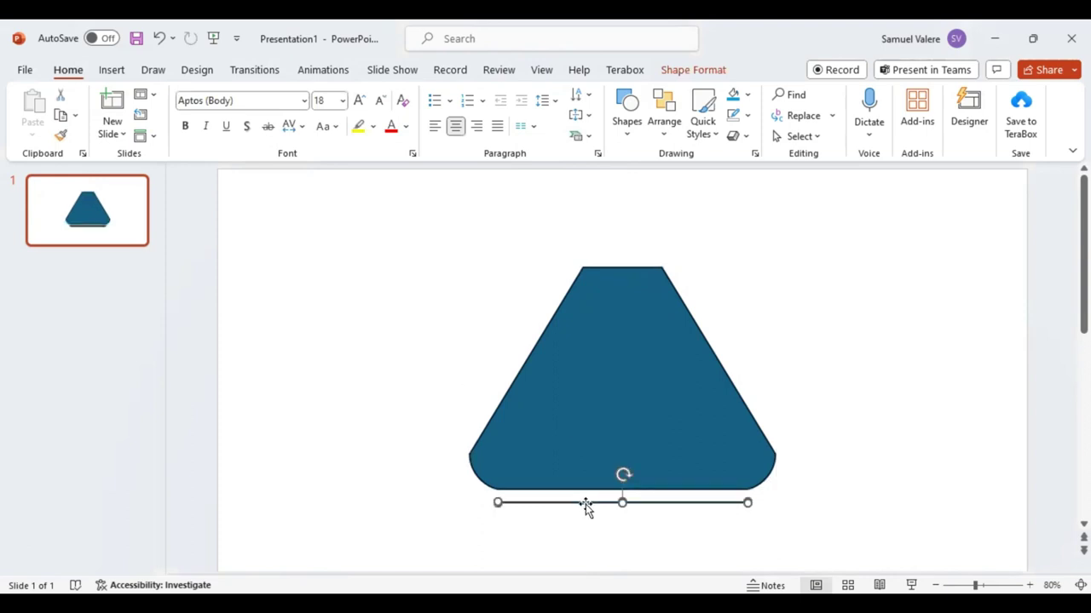
pyautogui.press('Delete')
pyautogui.moveTo(636, 408); pyautogui.dragTo(631, 428)
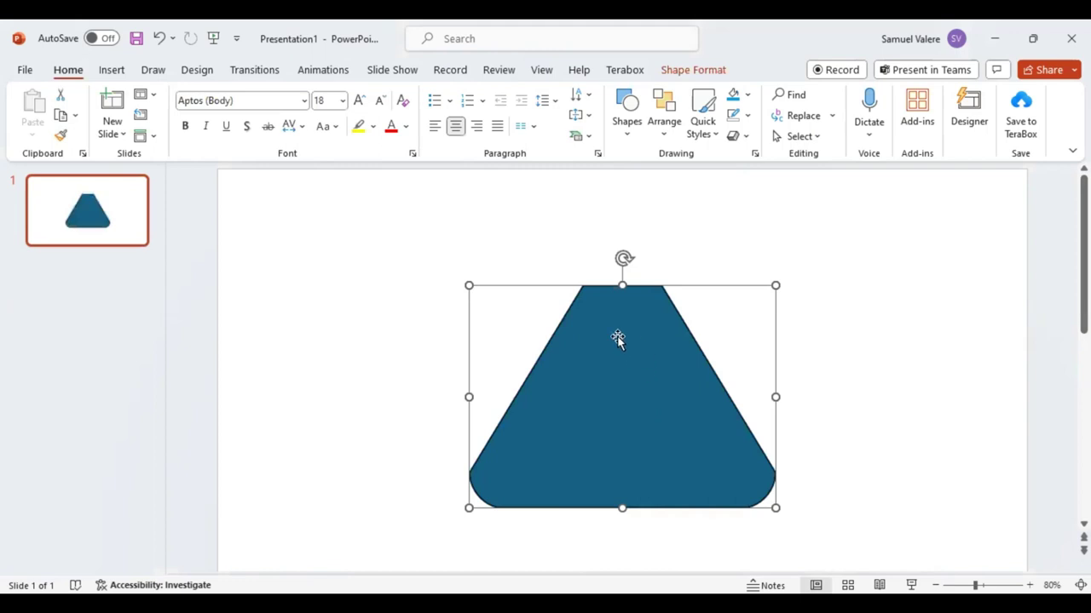
# - Use Edit Points to bend the trapezoid's flat top up into a rounded curve
pyautogui.rightClick(608, 327)
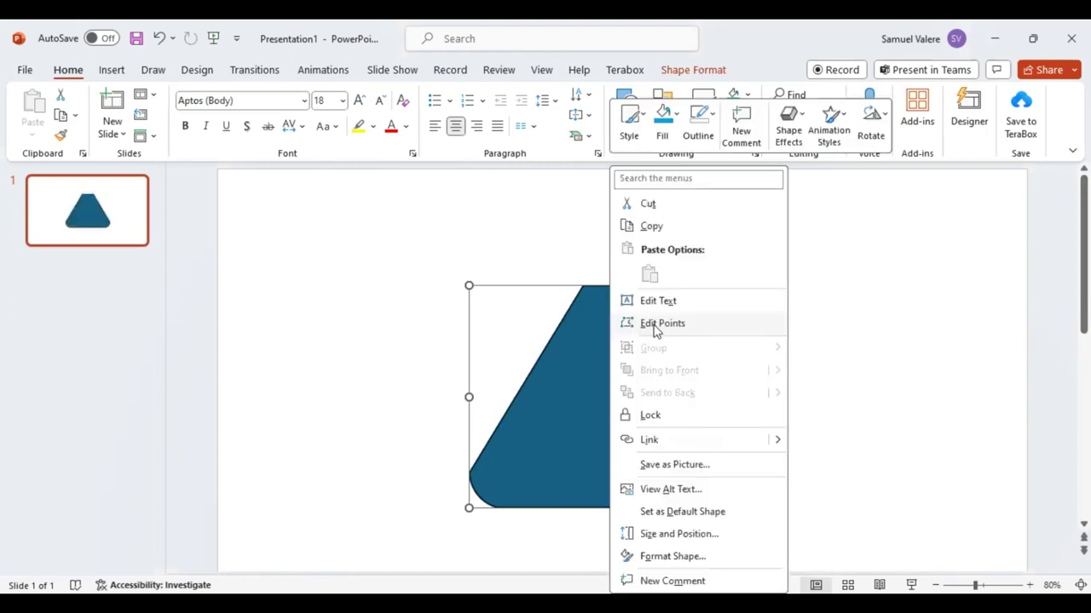
pyautogui.click(653, 323)
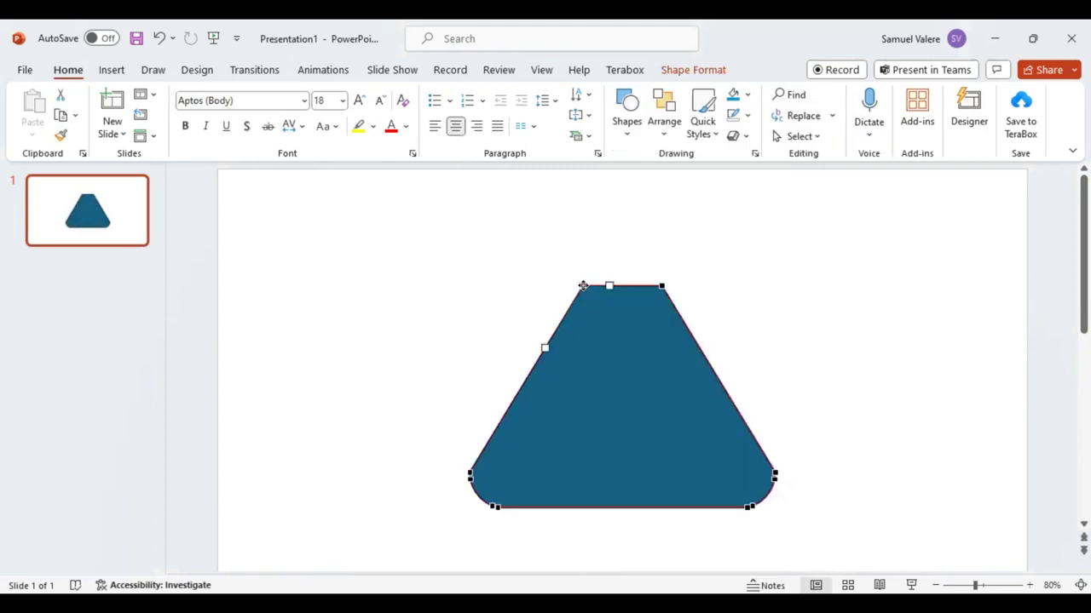
pyautogui.moveTo(608, 285)
pyautogui.mouseDown()
pyautogui.moveTo(612, 268)
pyautogui.moveTo(634, 276)
pyautogui.mouseUp()
pyautogui.click(661, 286)
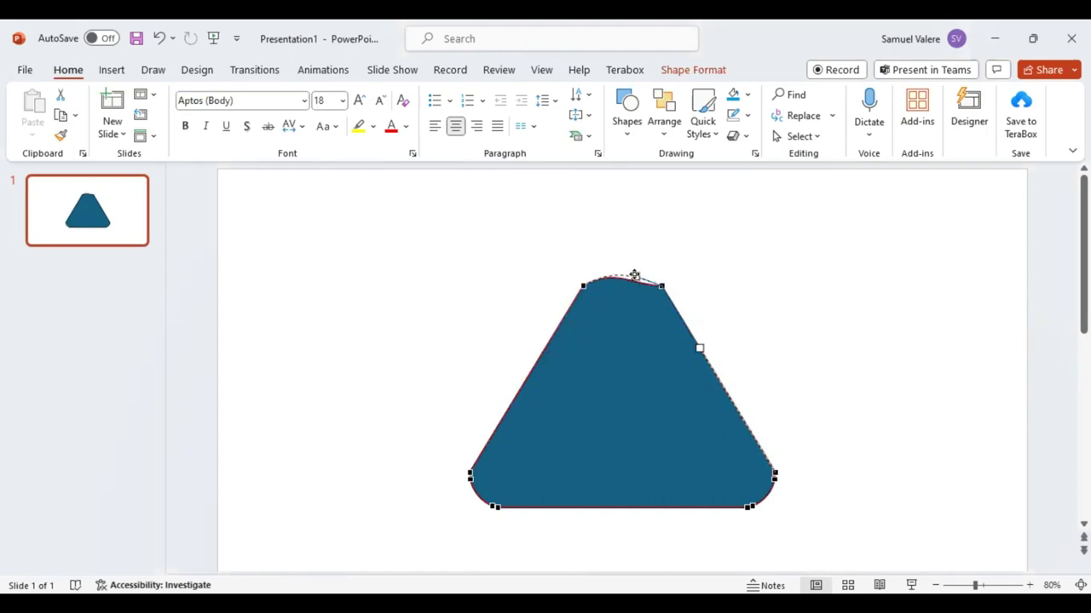
pyautogui.moveTo(635, 275); pyautogui.dragTo(635, 276)
pyautogui.moveTo(636, 274); pyautogui.dragTo(634, 273)
pyautogui.click(732, 321)
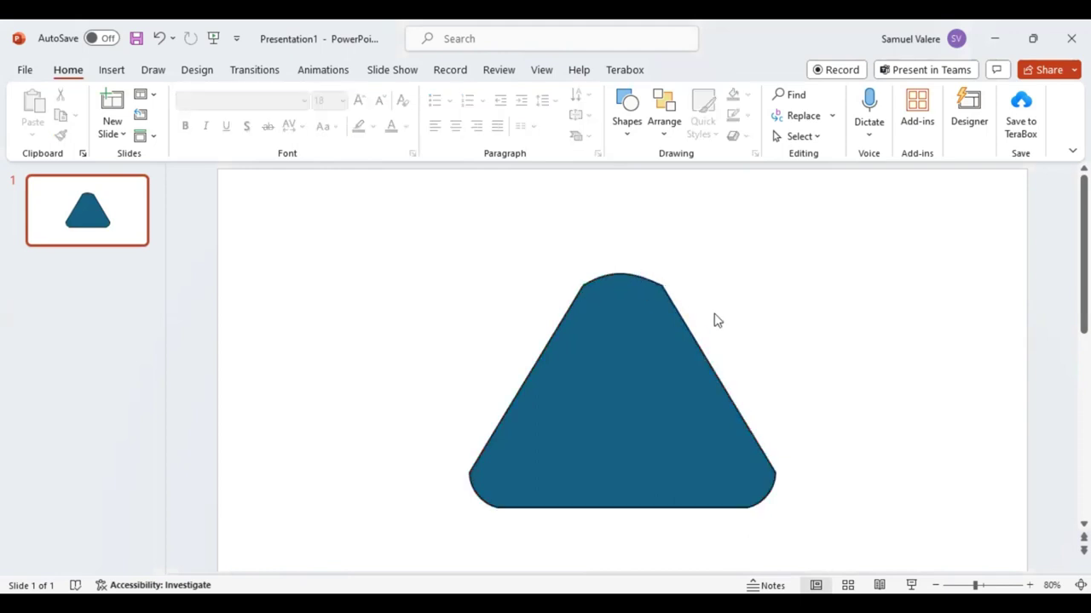
# - Smooth the curve at the top-left point, then reposition the rounded triangle on the slide
pyautogui.rightClick(652, 290)
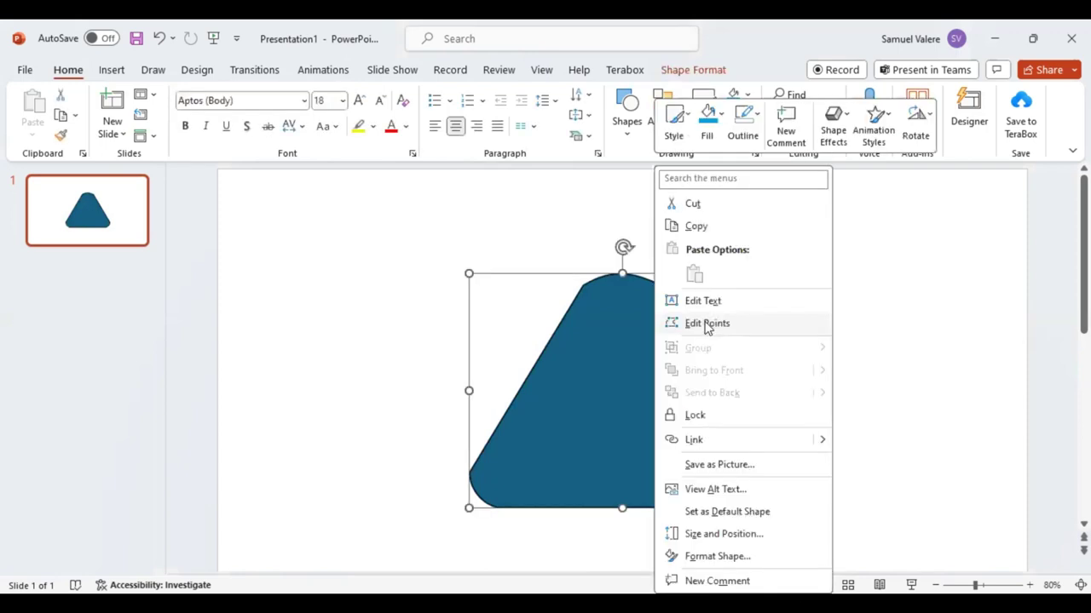
pyautogui.click(706, 324)
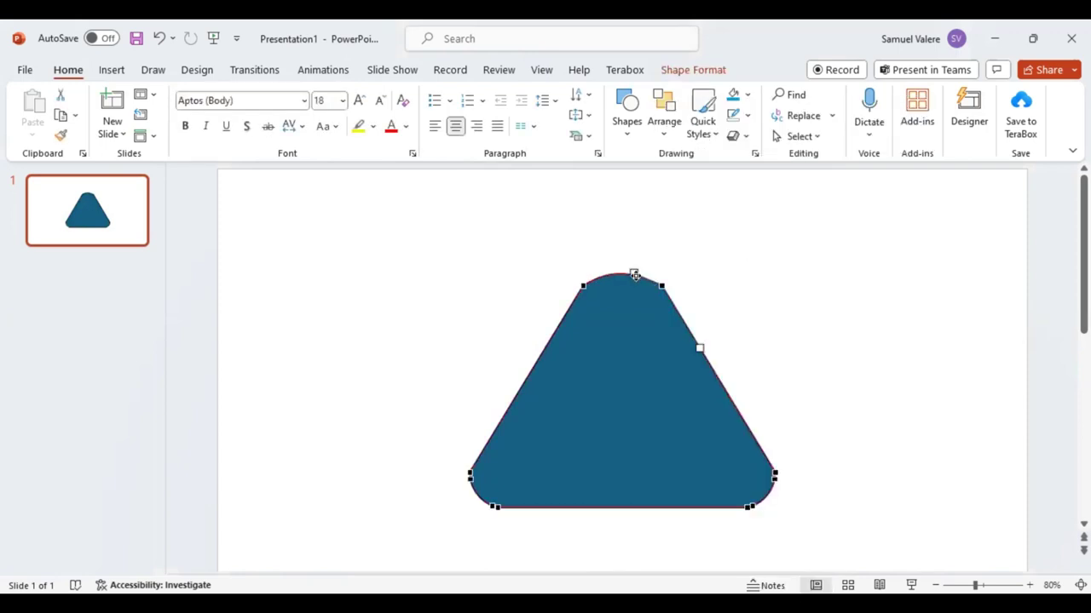
pyautogui.moveTo(638, 271); pyautogui.dragTo(637, 271)
pyautogui.click(584, 286)
pyautogui.moveTo(611, 269); pyautogui.dragTo(611, 267)
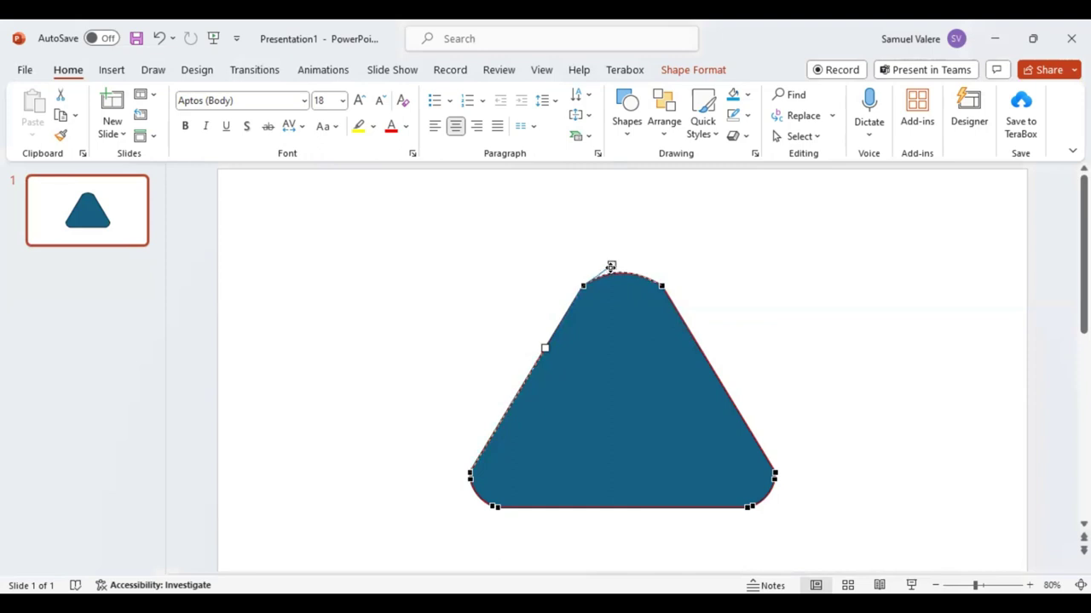
pyautogui.click(736, 329)
pyautogui.click(650, 389)
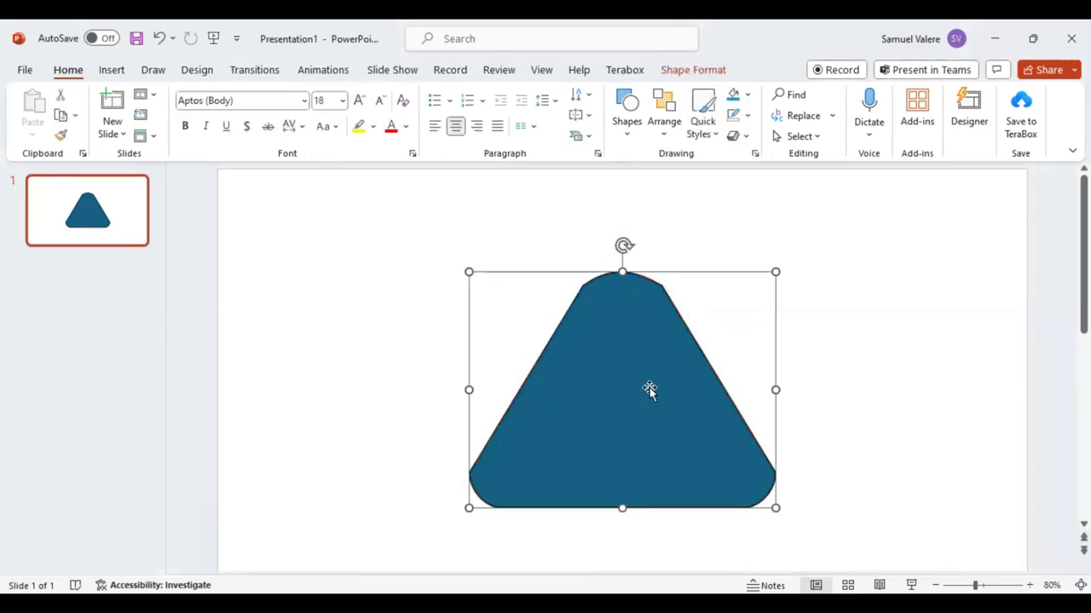
pyautogui.moveTo(648, 387)
pyautogui.mouseDown()
pyautogui.moveTo(653, 358)
pyautogui.moveTo(660, 392)
pyautogui.mouseUp()
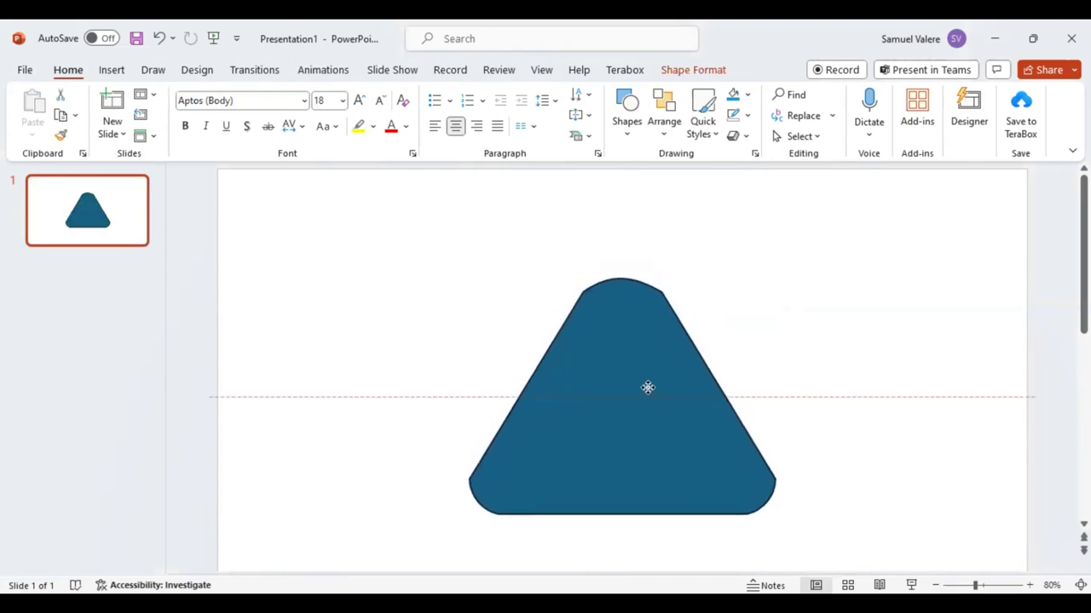
pyautogui.moveTo(660, 392); pyautogui.dragTo(647, 388)
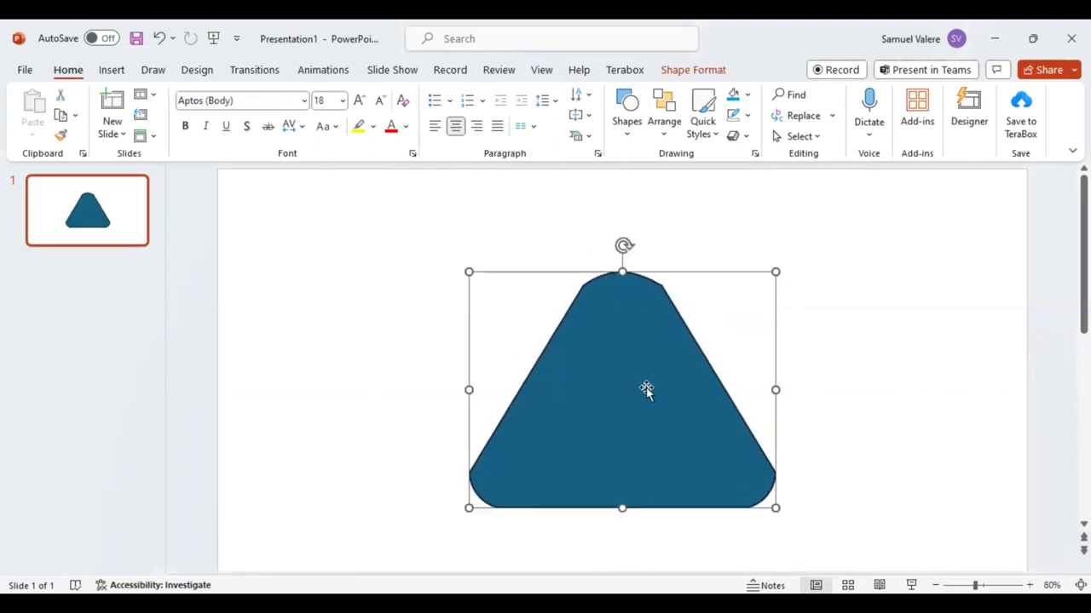
# - Draw a circle and centre it on the triangle
pyautogui.click(114, 71)
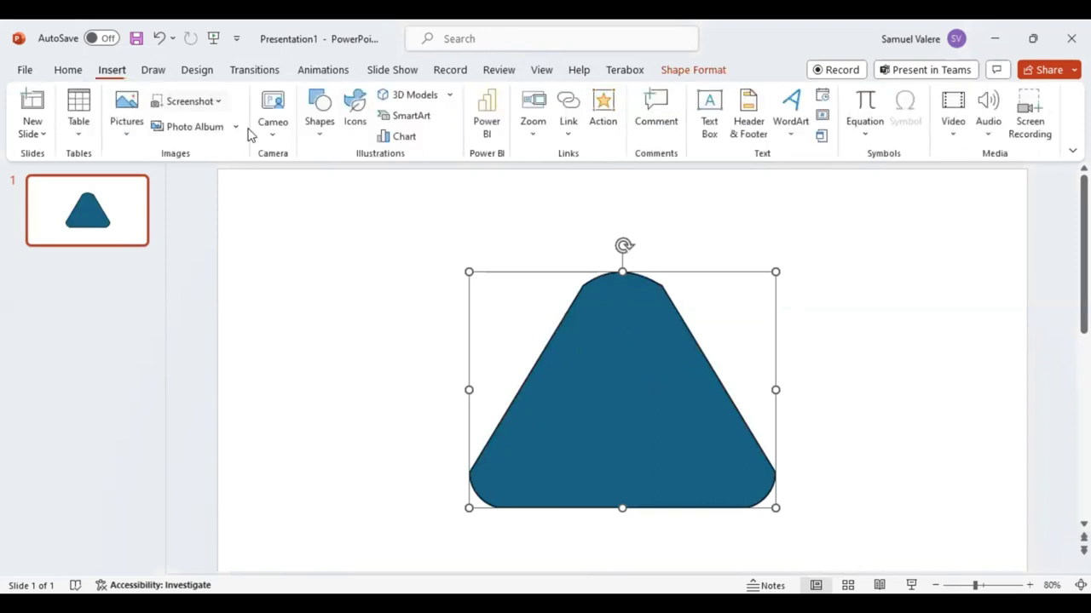
pyautogui.click(324, 139)
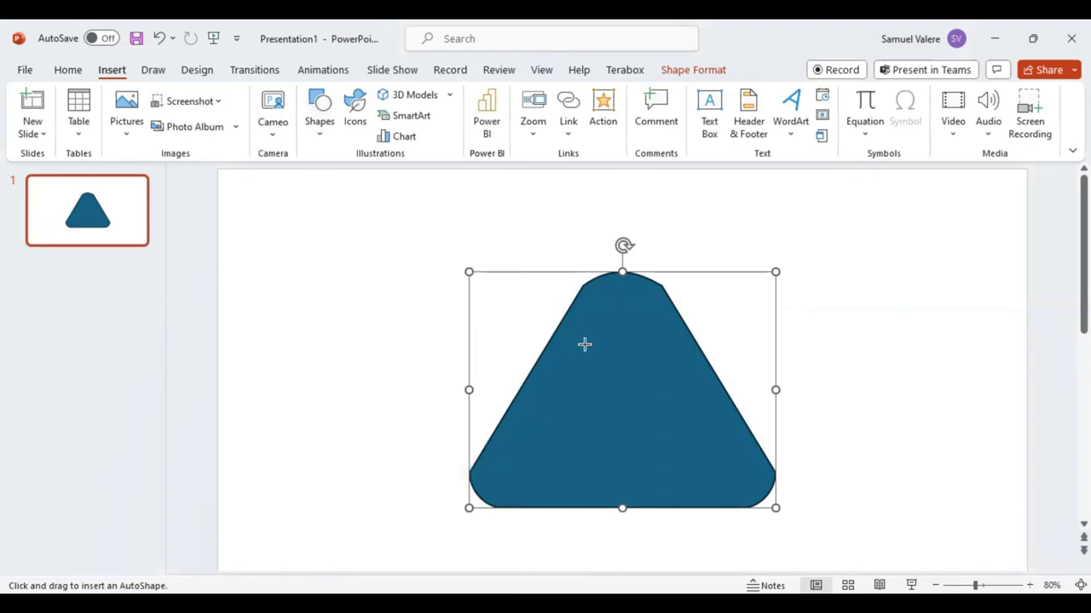
pyautogui.moveTo(584, 345); pyautogui.dragTo(698, 453)
pyautogui.moveTo(633, 407); pyautogui.dragTo(616, 409)
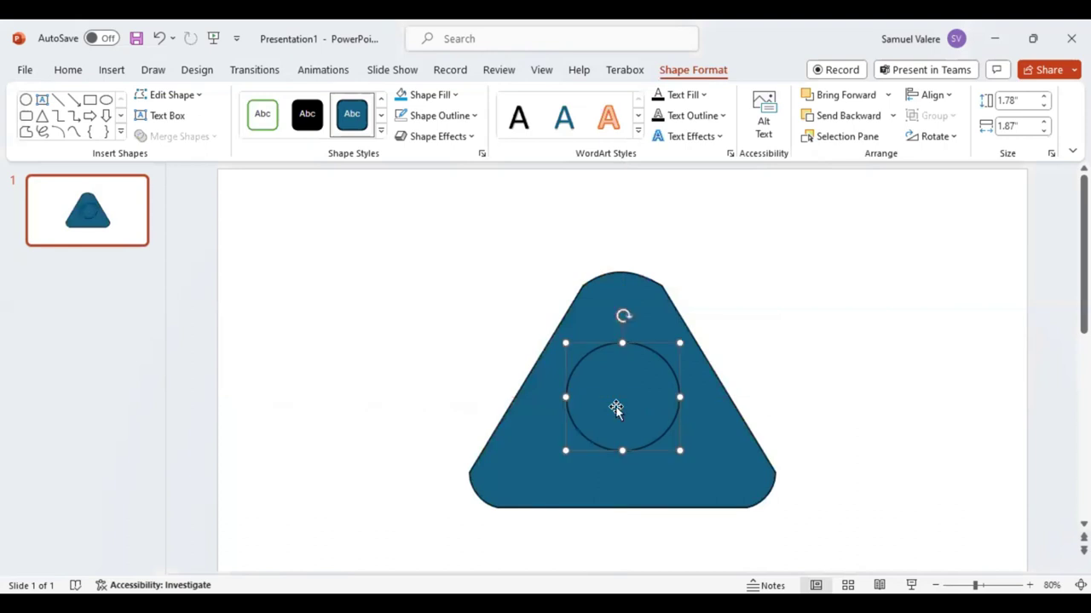
# - Duplicate the circle with no fill and stretch the copy into a 2.49" by 1.36" ellipse on the base
pyautogui.hotkey('ctrl', 'd')
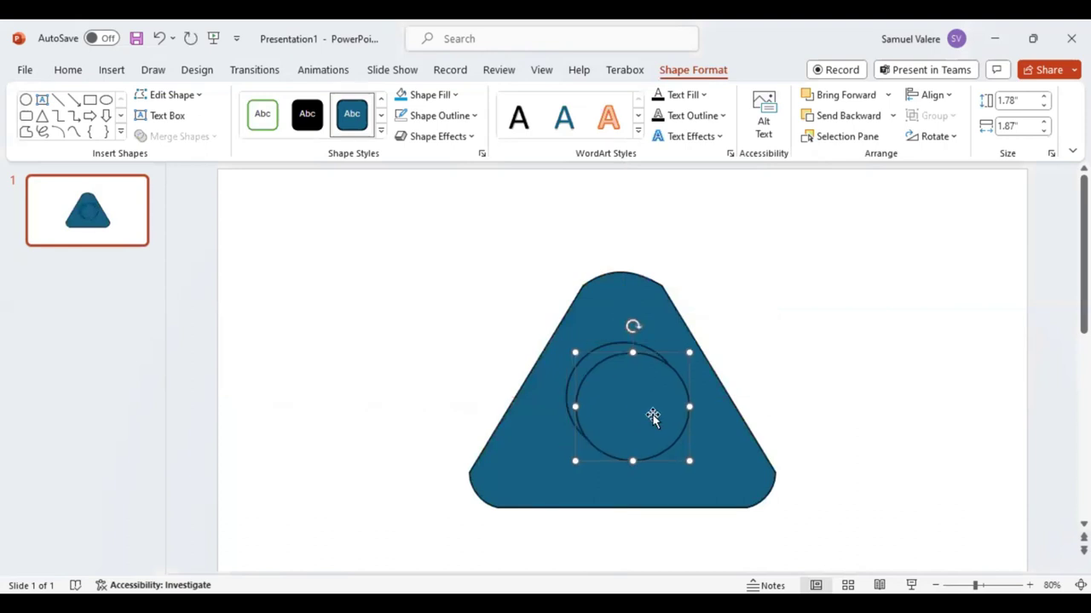
pyautogui.click(443, 95)
pyautogui.click(426, 315)
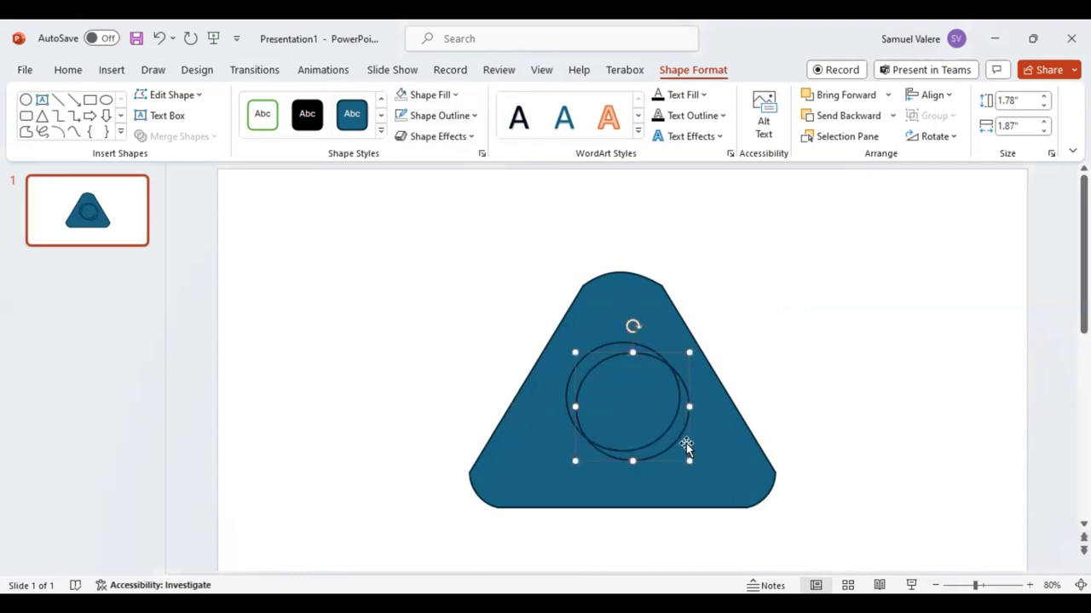
pyautogui.moveTo(678, 449); pyautogui.dragTo(681, 447)
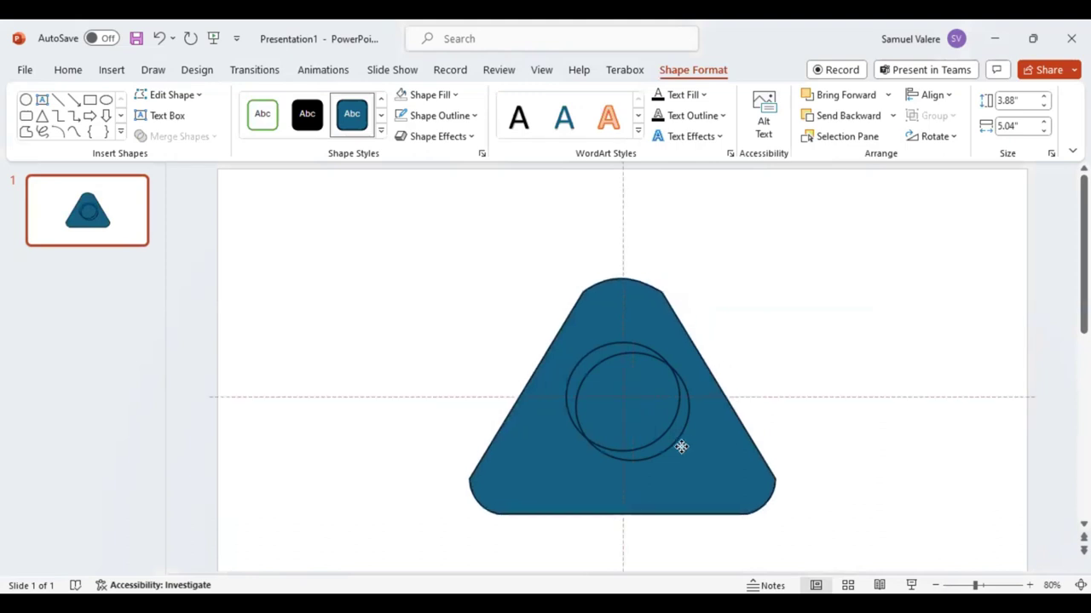
pyautogui.click(674, 444)
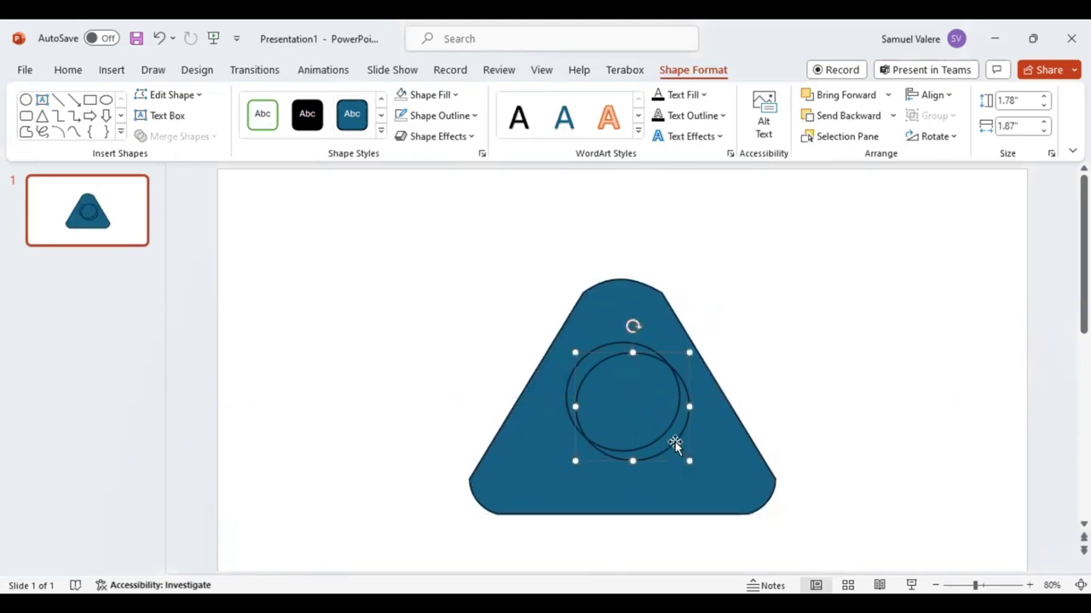
pyautogui.moveTo(674, 444)
pyautogui.mouseDown()
pyautogui.moveTo(676, 499)
pyautogui.moveTo(662, 531)
pyautogui.moveTo(716, 503)
pyautogui.mouseUp()
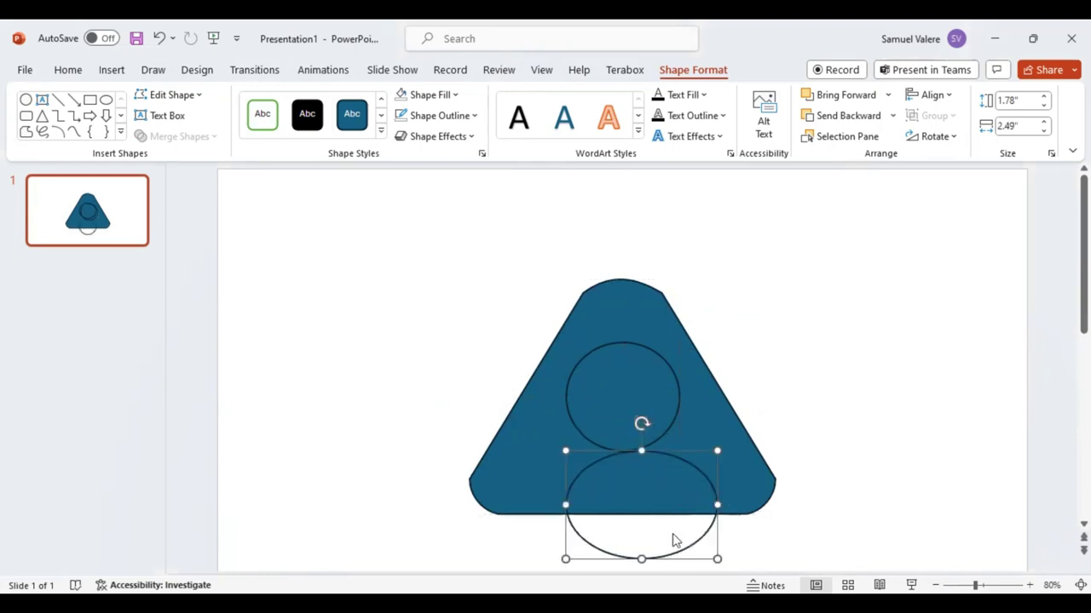
pyautogui.moveTo(642, 558)
pyautogui.mouseDown()
pyautogui.moveTo(644, 533)
pyautogui.moveTo(640, 562)
pyautogui.mouseUp()
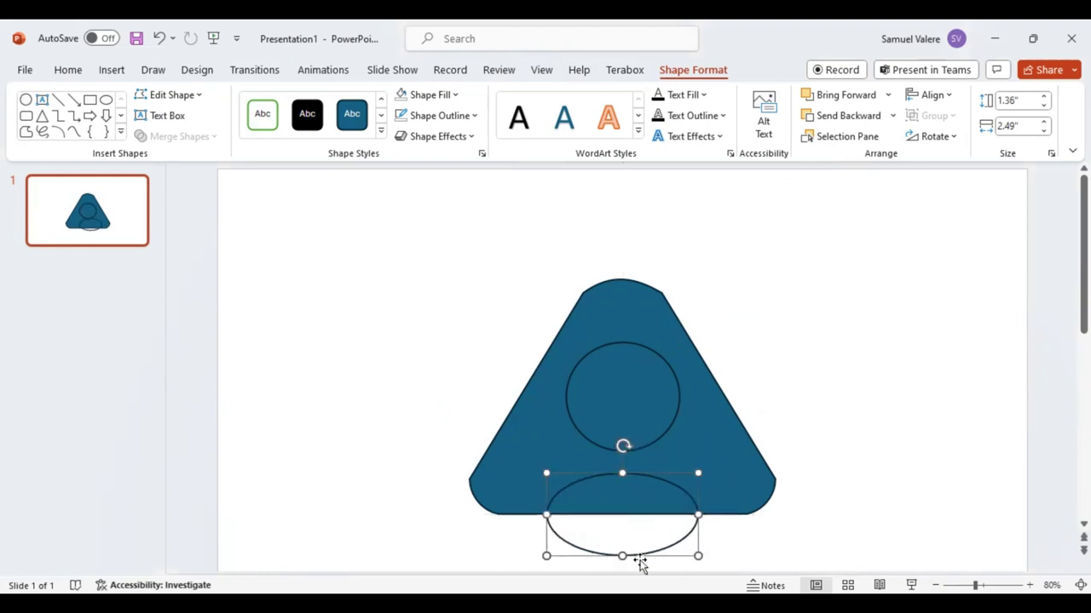
# - Fragment the triangle, inner circle and ellipse, then delete the ellipse piece below the triangle
pyautogui.keyDown('shift'); pyautogui.click(748, 499); pyautogui.keyUp('shift')
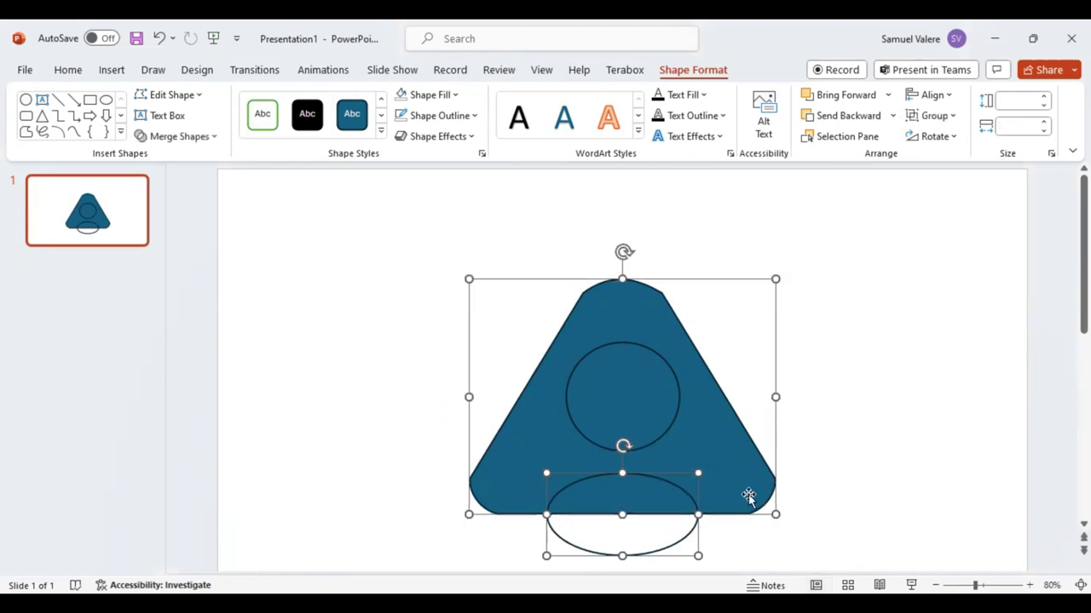
pyautogui.keyDown('shift'); pyautogui.click(622, 413); pyautogui.keyUp('shift')
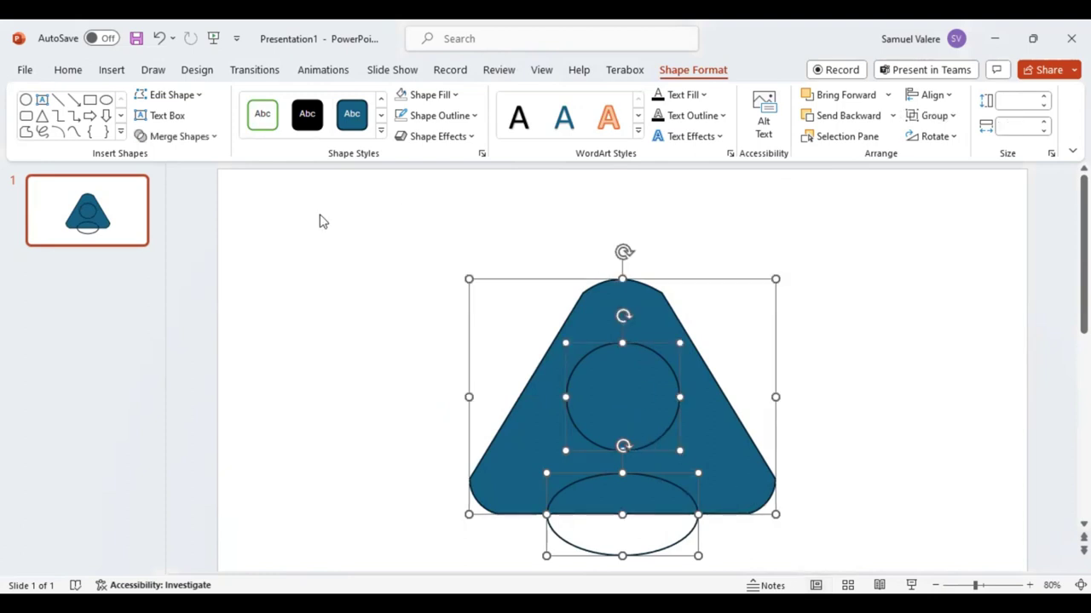
pyautogui.click(214, 139)
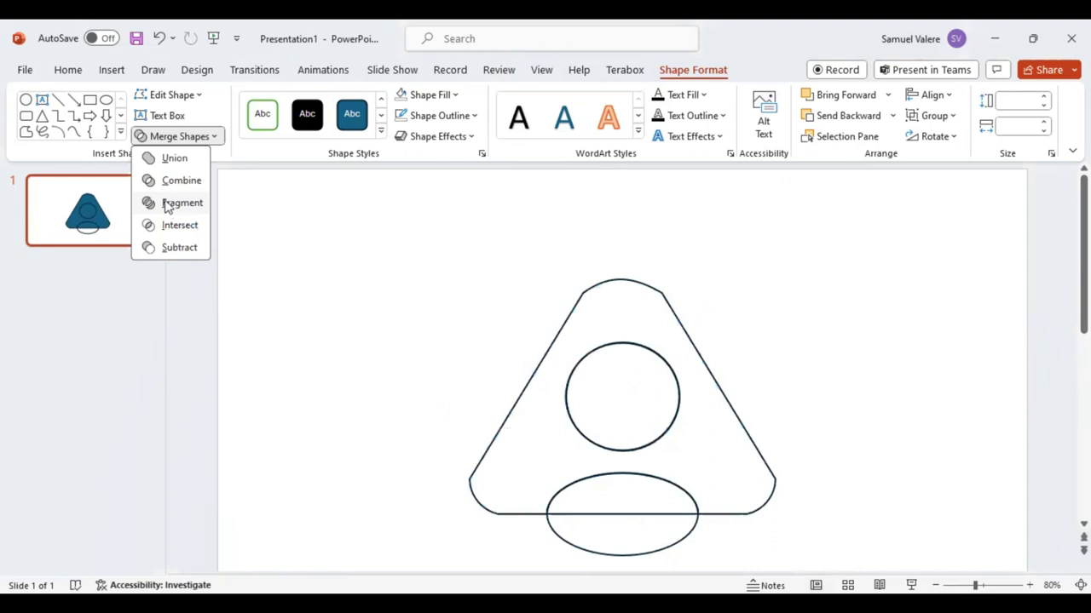
pyautogui.click(167, 206)
pyautogui.click(835, 428)
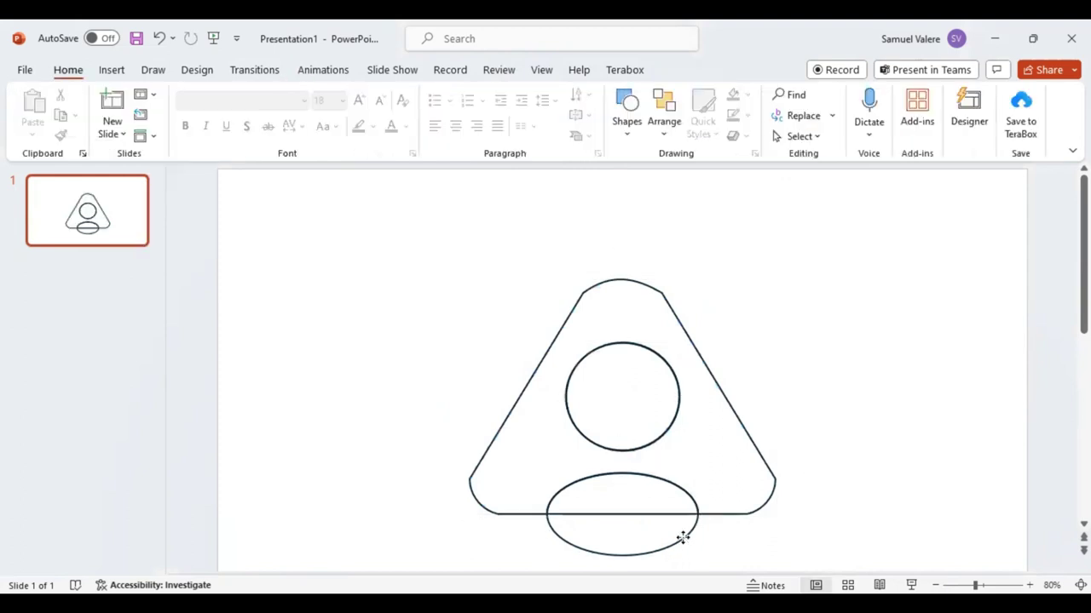
pyautogui.click(683, 538)
pyautogui.press('Delete')
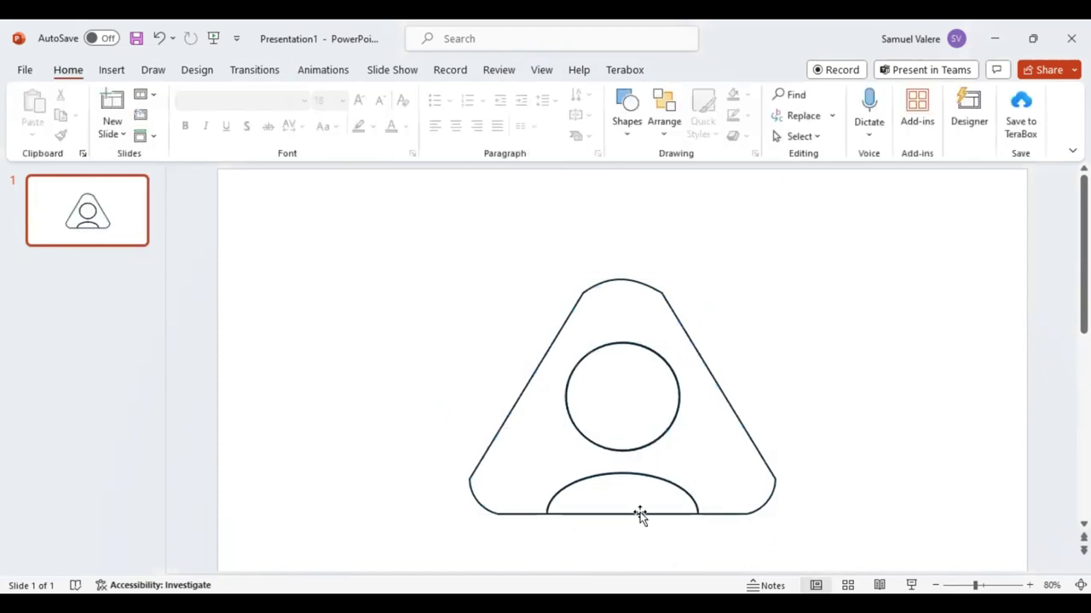
# - Delete the half-ellipse piece to notch the base, then fill the A shape and inner circle teal blue
pyautogui.click(639, 512)
pyautogui.press('Delete')
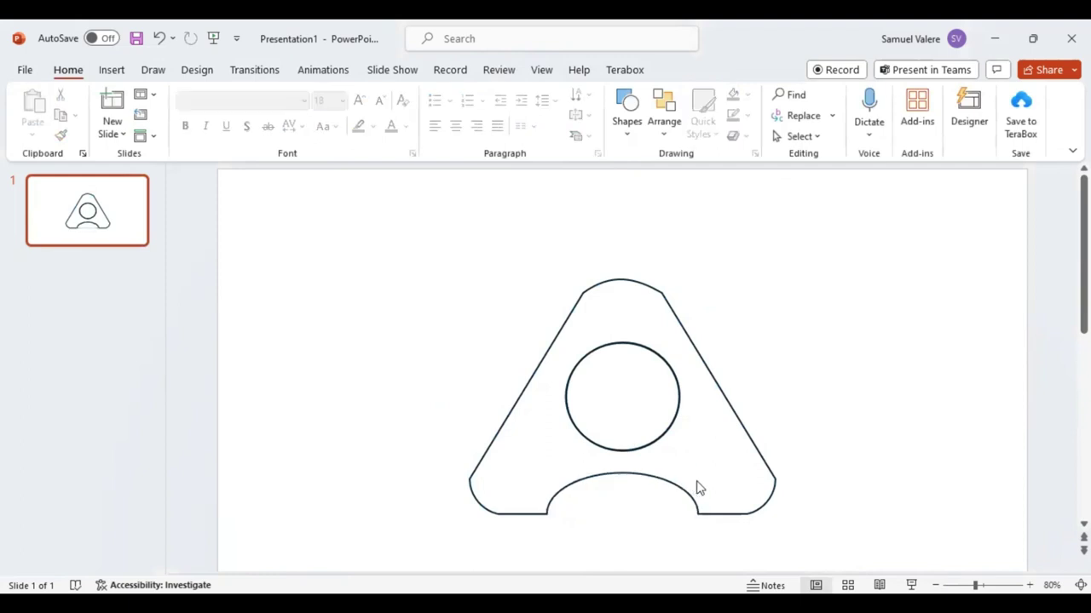
pyautogui.moveTo(403, 230); pyautogui.dragTo(840, 536)
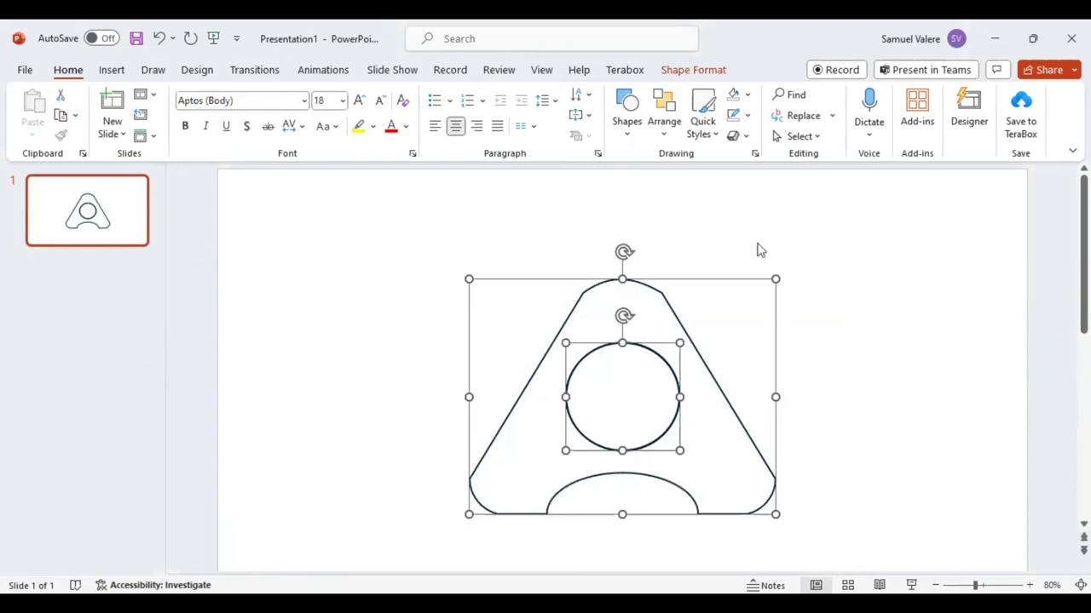
pyautogui.click(747, 101)
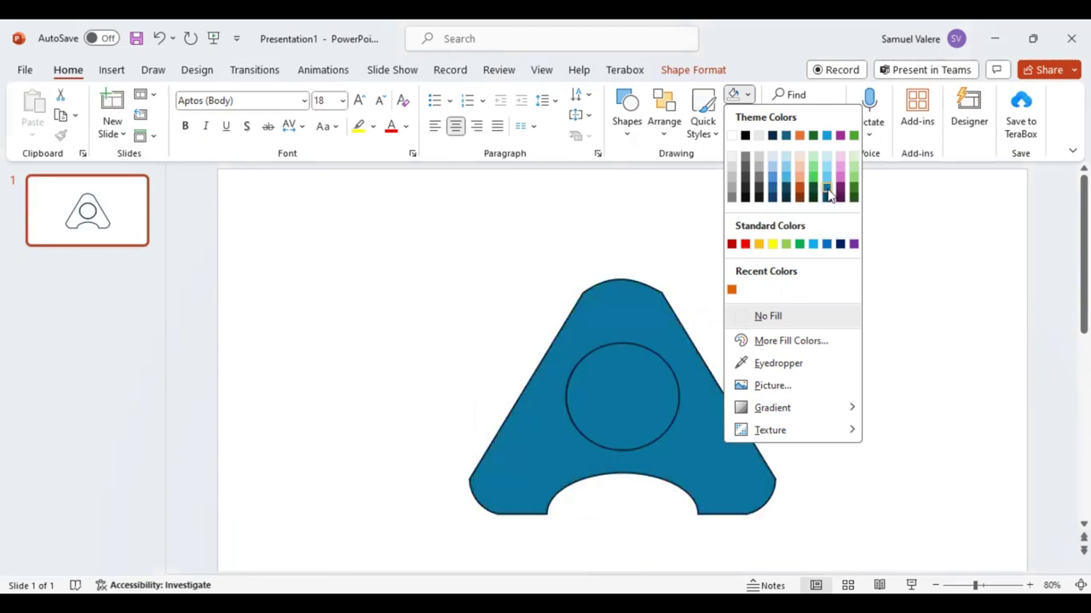
pyautogui.click(829, 195)
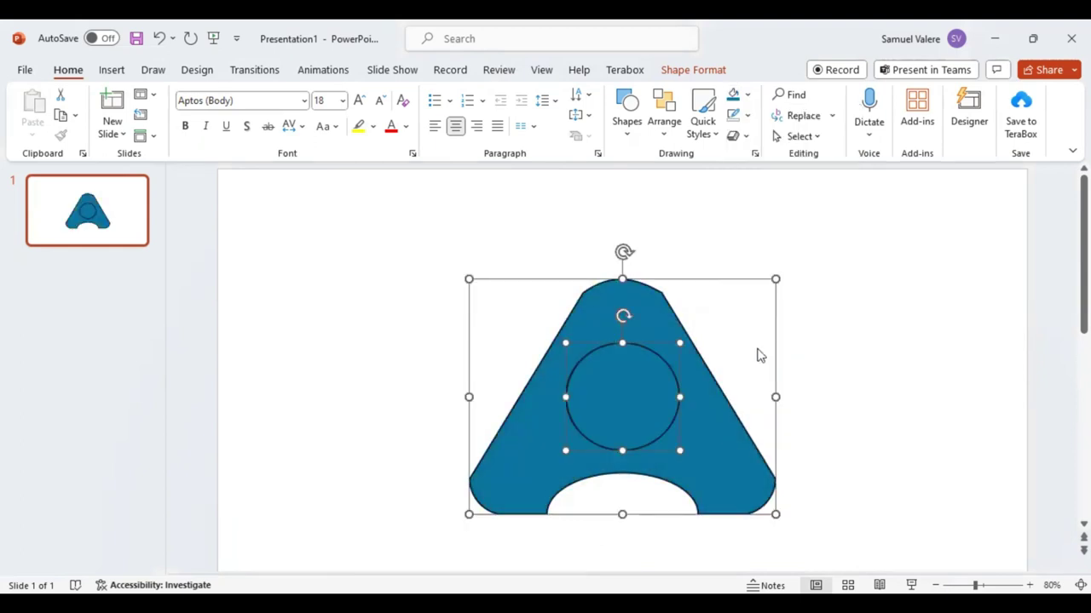
pyautogui.click(811, 368)
pyautogui.scroll(-1, 824, 315)
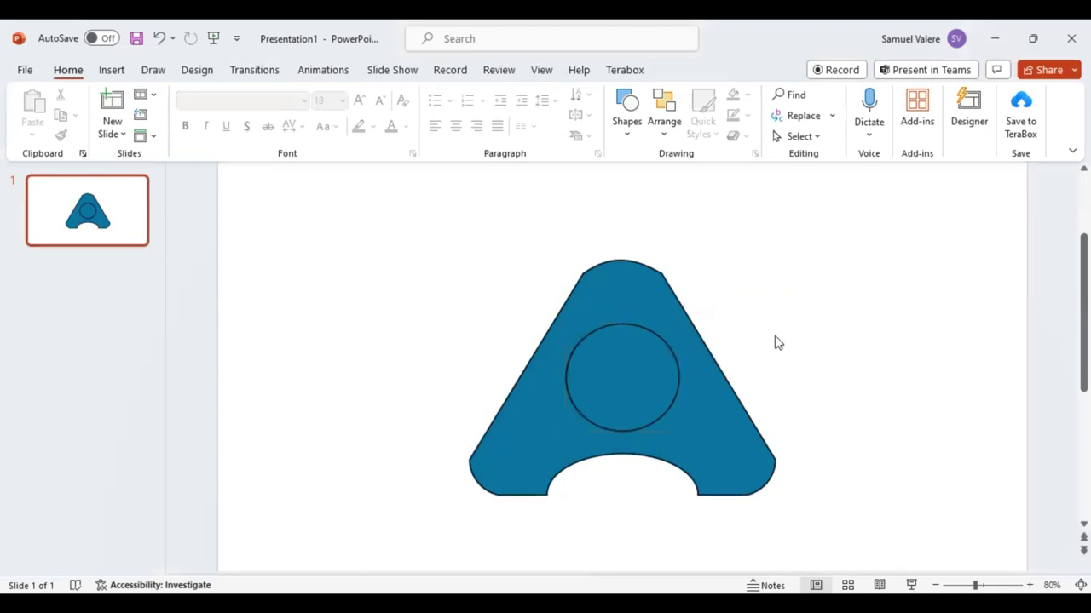
pyautogui.click(619, 372)
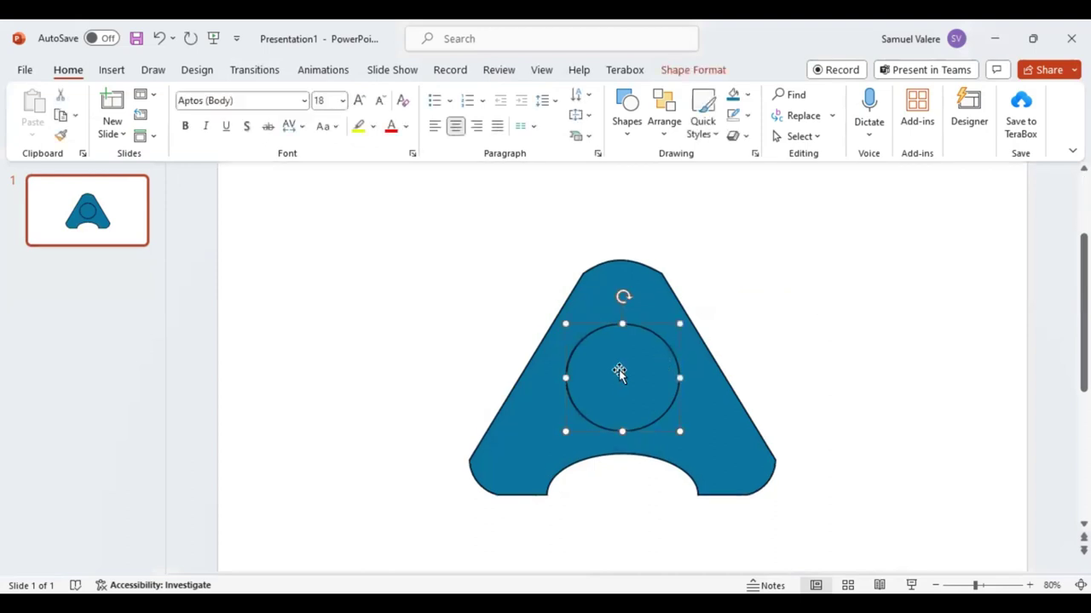
pyautogui.keyDown('shift'); pyautogui.click(706, 406); pyautogui.keyUp('shift')
pyautogui.press('Escape')
pyautogui.scroll(-2, 642, 358)
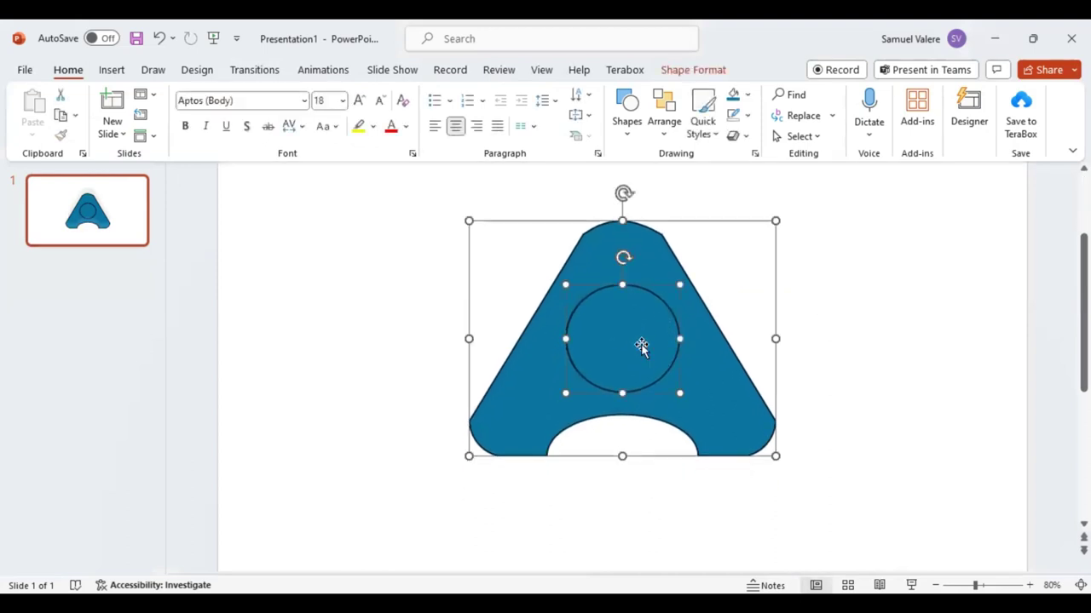
pyautogui.click(816, 351)
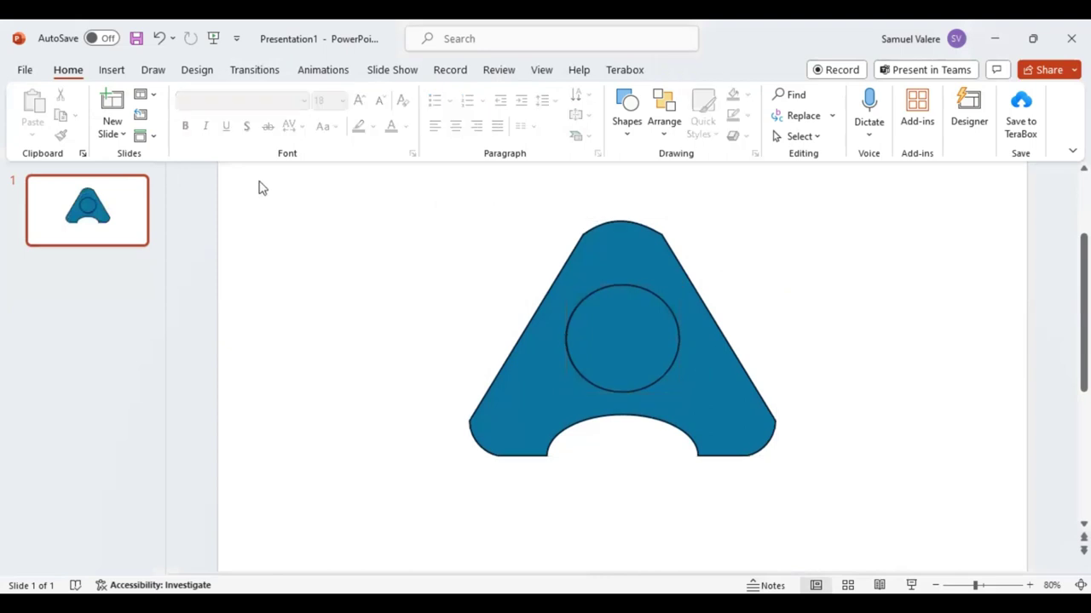
# - Draw a large circle over the A's lower right and widen it into an ellipse
pyautogui.click(114, 73)
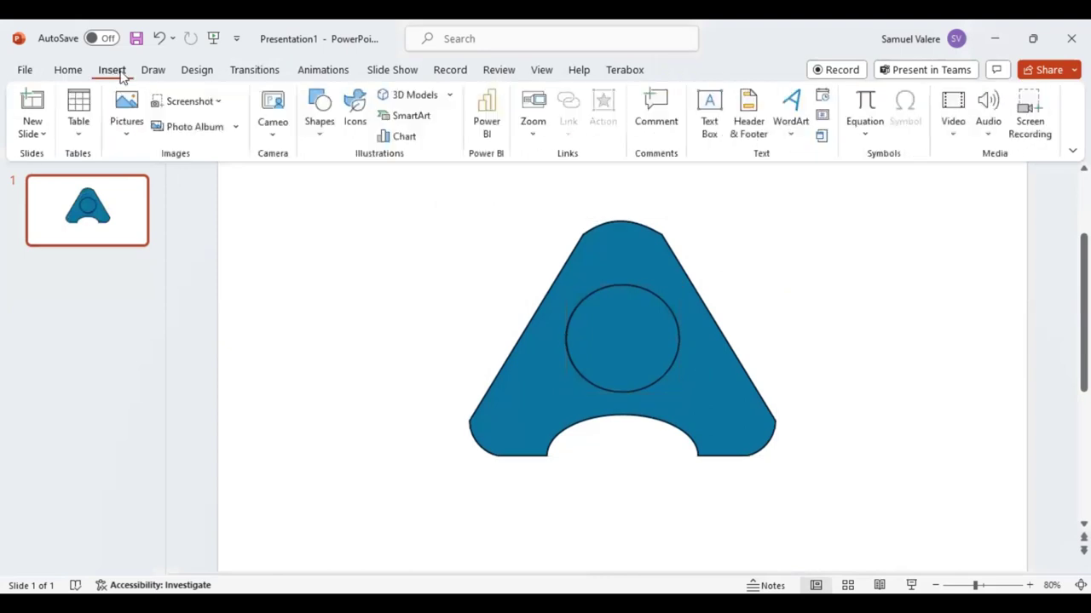
pyautogui.click(319, 128)
pyautogui.click(312, 178)
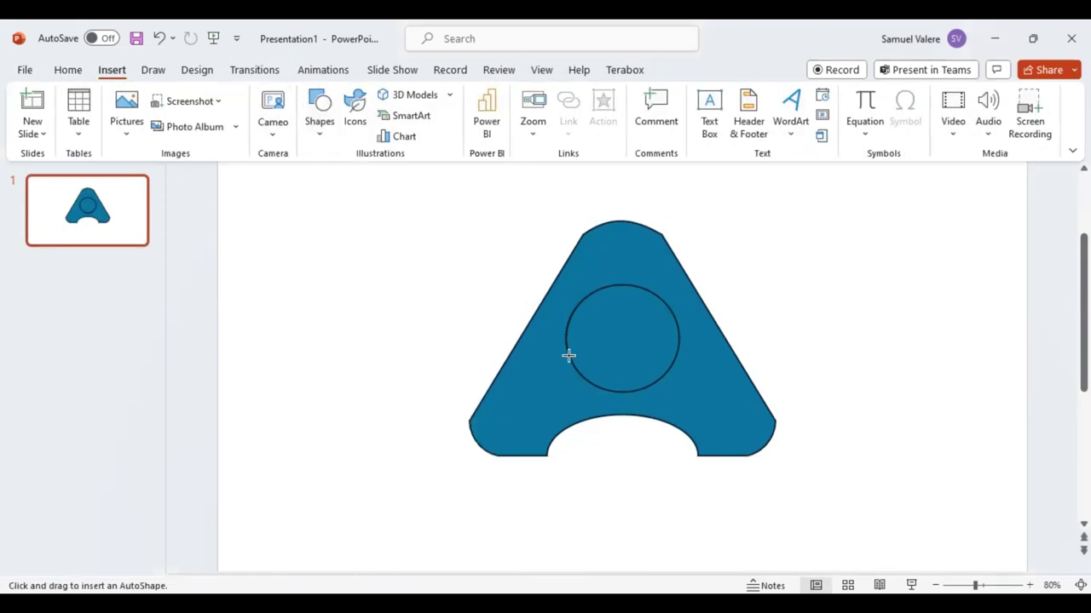
pyautogui.moveTo(567, 355); pyautogui.dragTo(794, 557)
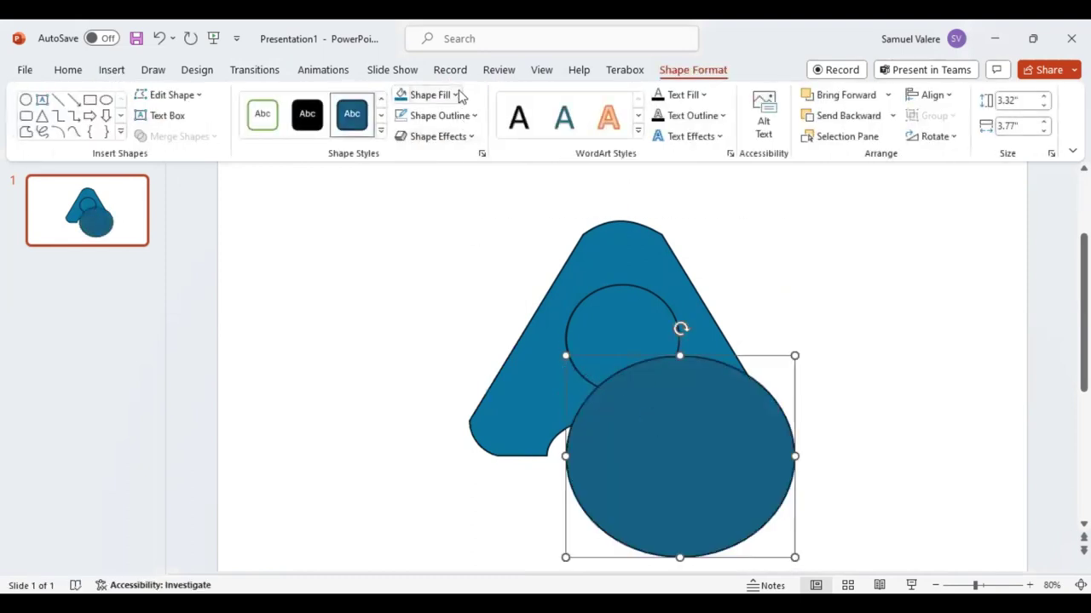
pyautogui.click(458, 96)
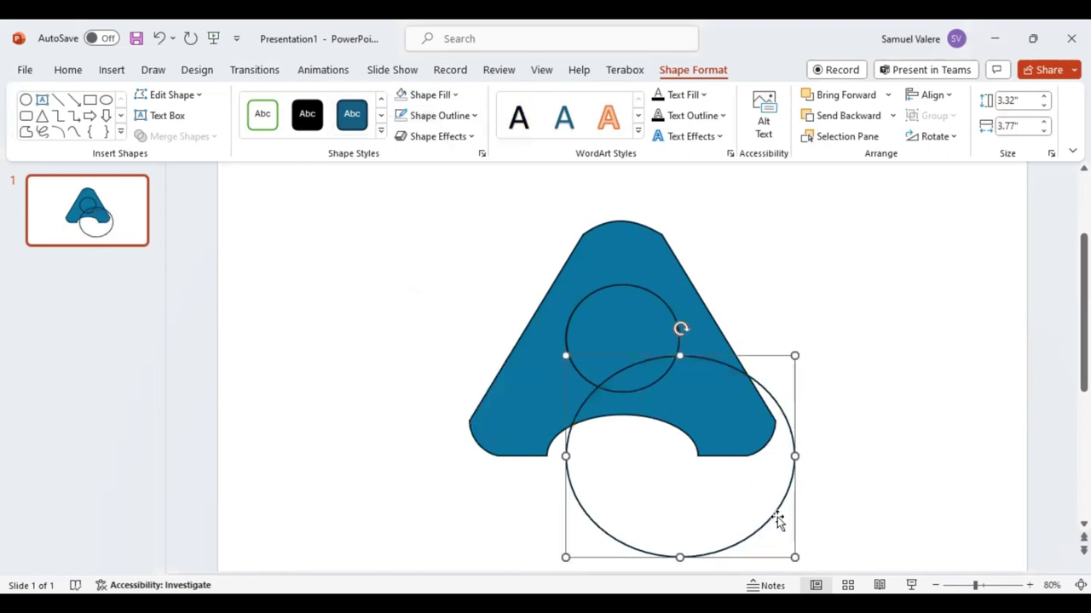
pyautogui.moveTo(776, 522)
pyautogui.mouseDown()
pyautogui.moveTo(779, 541)
pyautogui.moveTo(764, 544)
pyautogui.mouseUp()
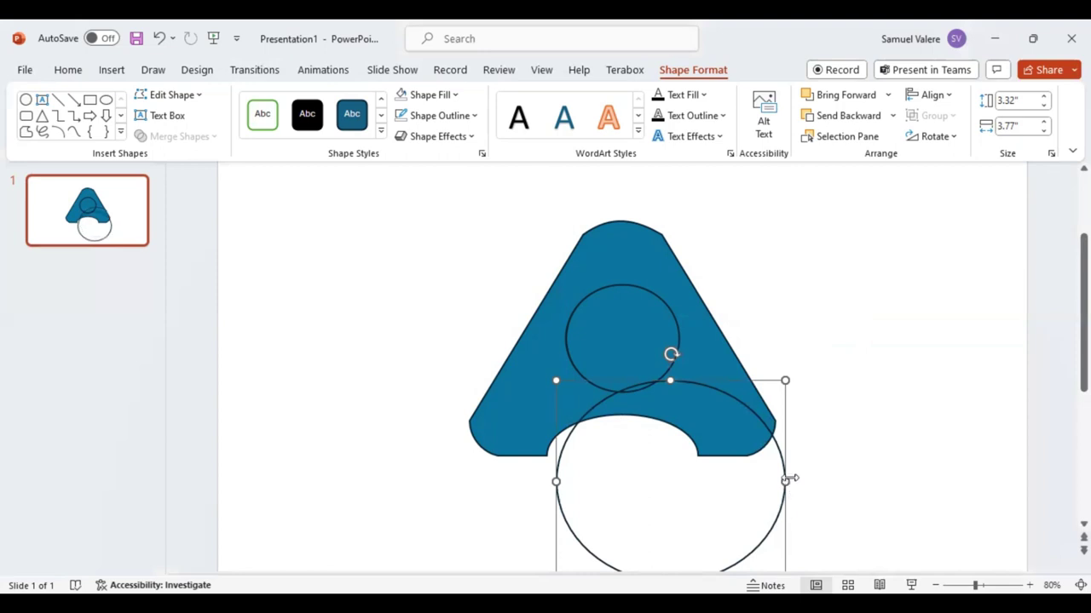
pyautogui.moveTo(784, 480); pyautogui.dragTo(836, 479)
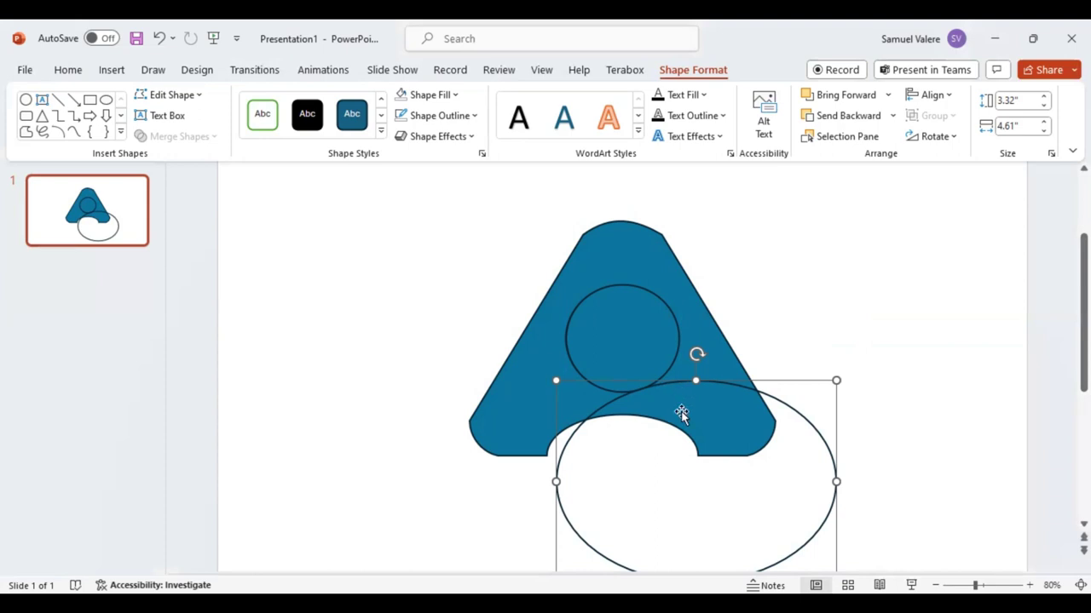
# - Duplicate the ellipse and enlarge the copy to 3.76" by 5.04" across the A's middle
pyautogui.hotkey('ctrl', 'd')
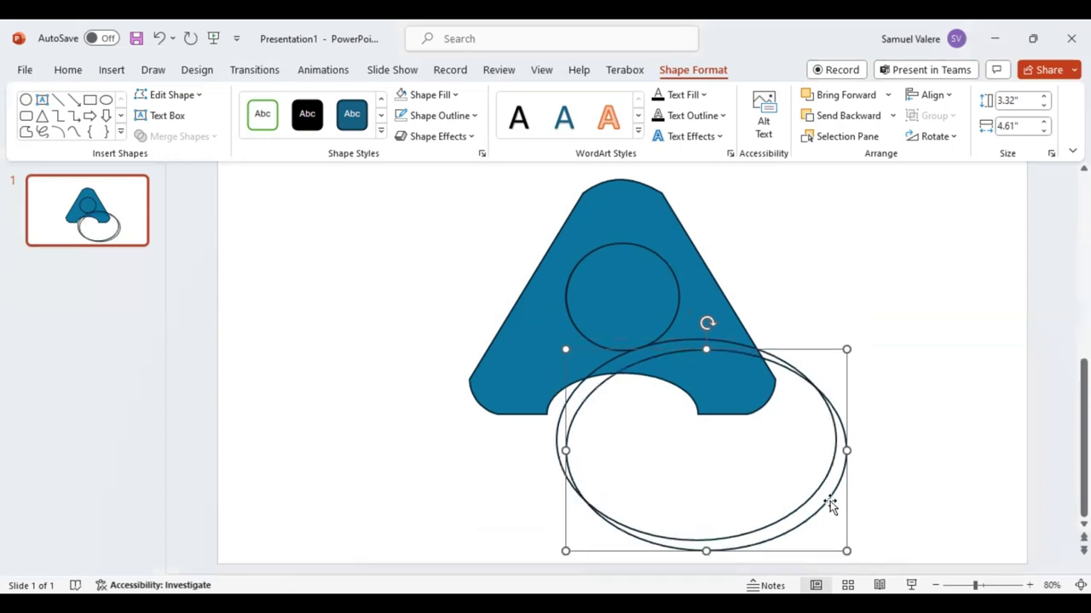
pyautogui.moveTo(820, 489); pyautogui.dragTo(715, 372)
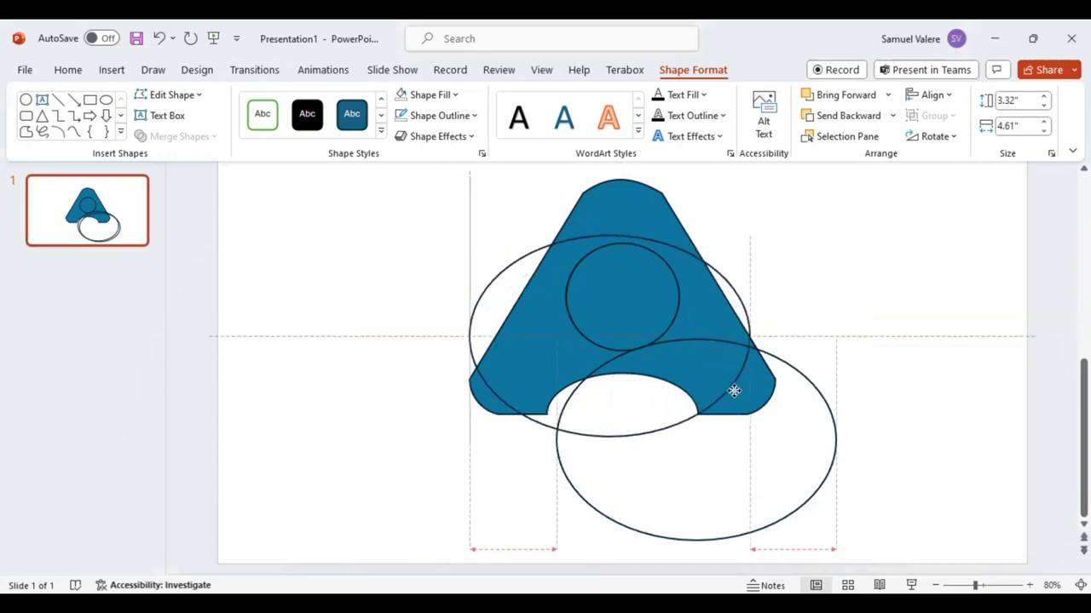
pyautogui.moveTo(716, 372); pyautogui.dragTo(734, 395)
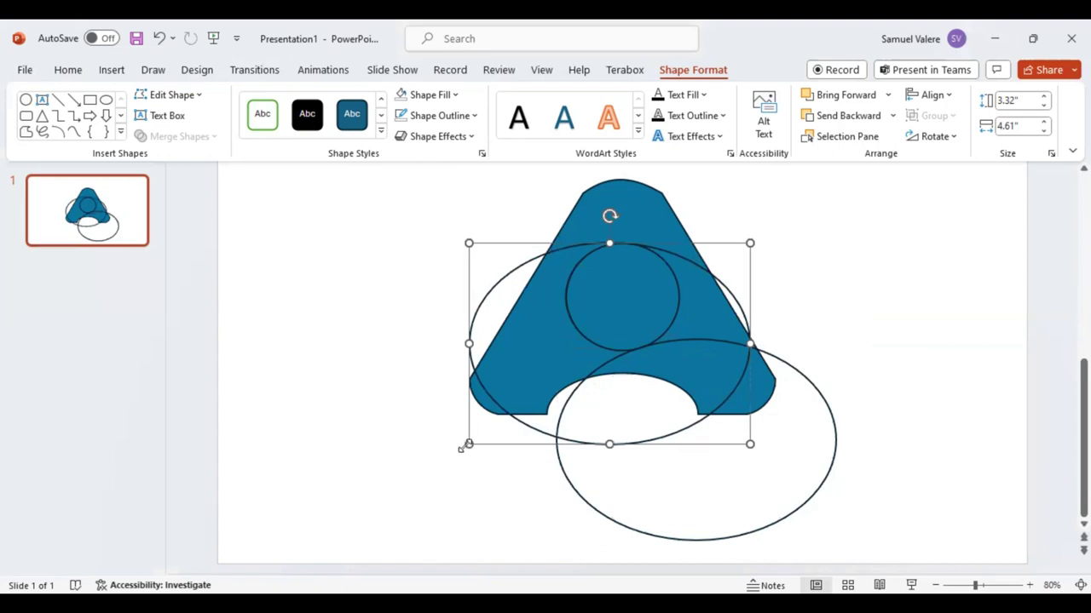
pyautogui.moveTo(460, 449); pyautogui.dragTo(437, 470)
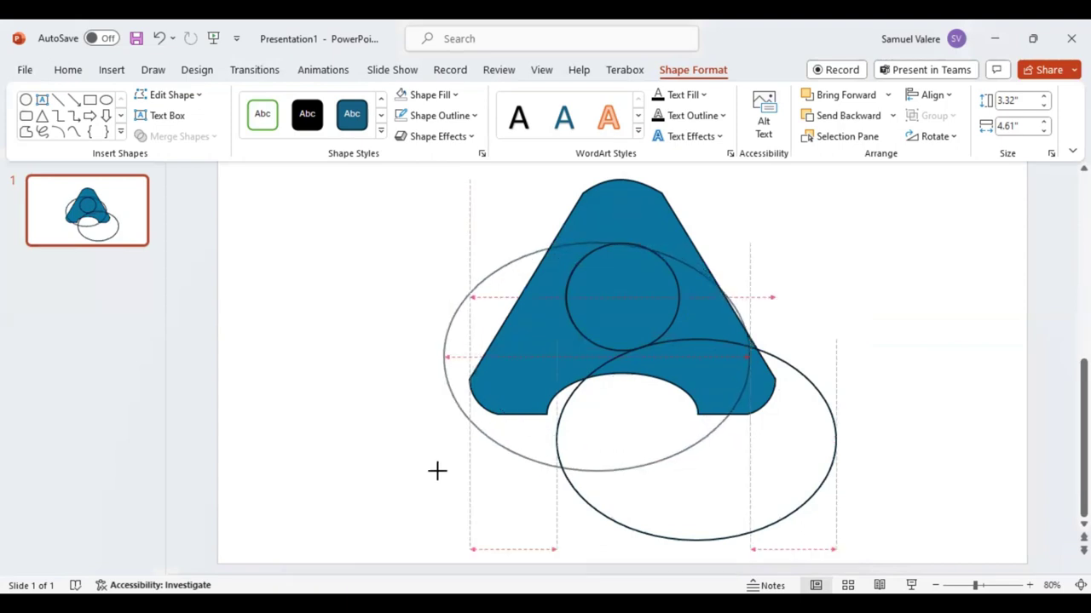
pyautogui.moveTo(437, 470); pyautogui.dragTo(437, 470)
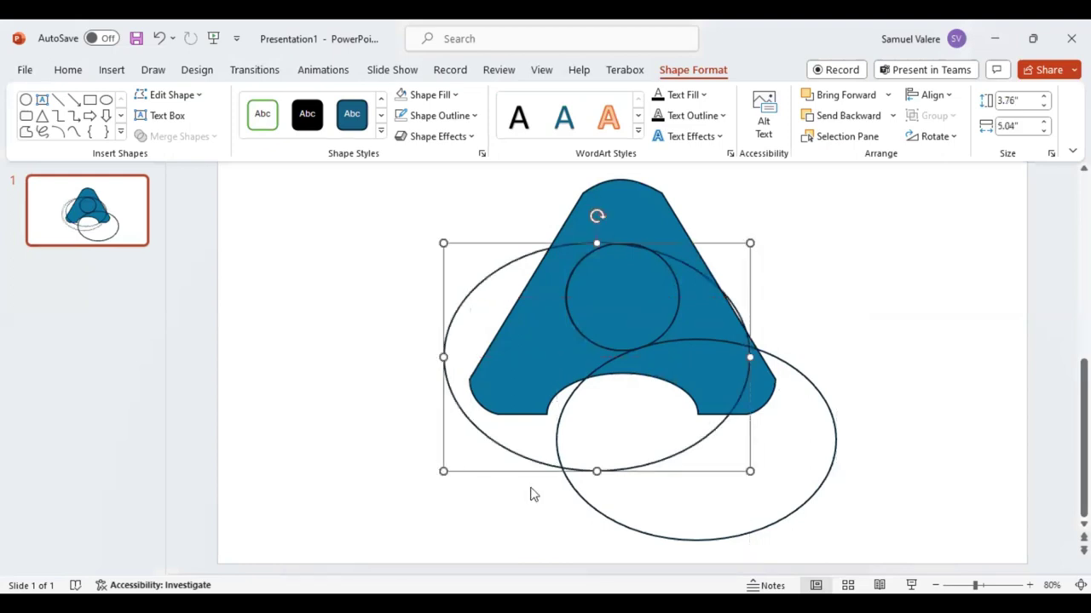
pyautogui.click(825, 337)
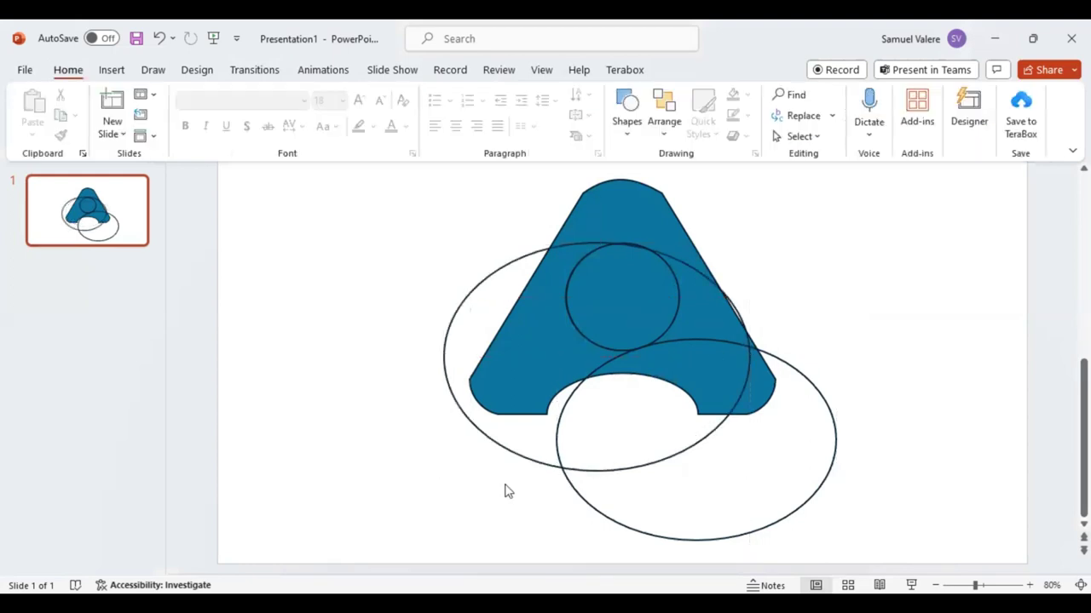
# - Centre the large ellipse on the A and widen it on both sides
pyautogui.moveTo(526, 456); pyautogui.dragTo(550, 463)
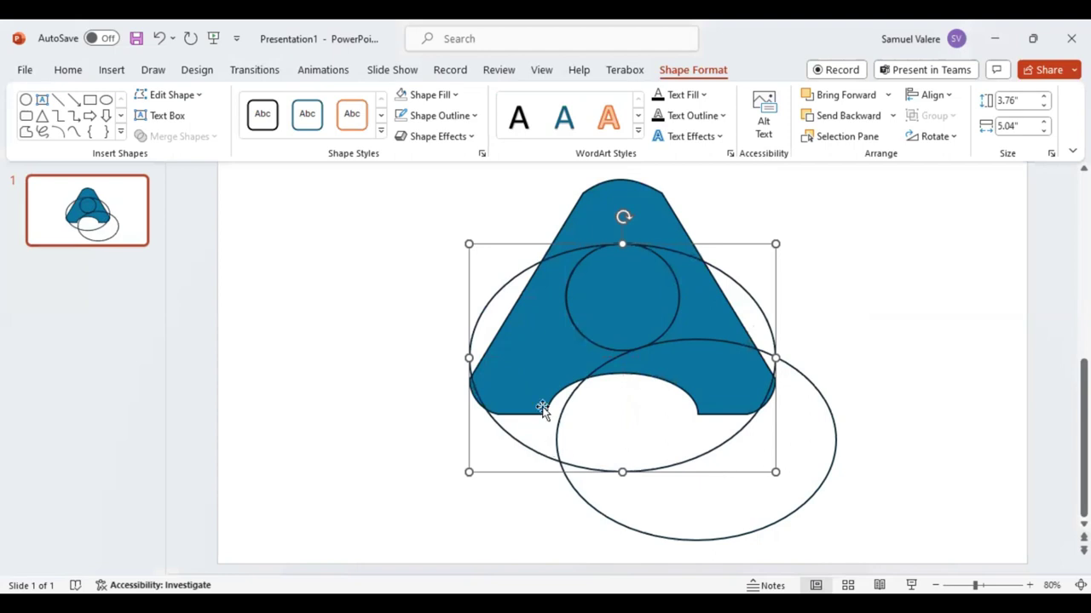
pyautogui.moveTo(467, 359); pyautogui.dragTo(460, 359)
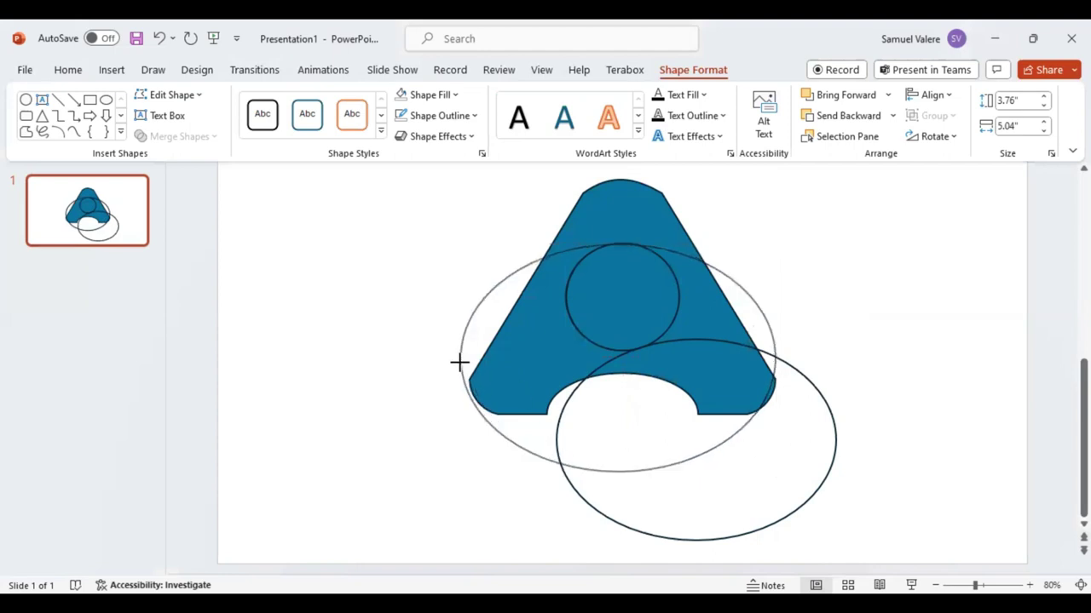
pyautogui.click(886, 421)
pyautogui.click(831, 459)
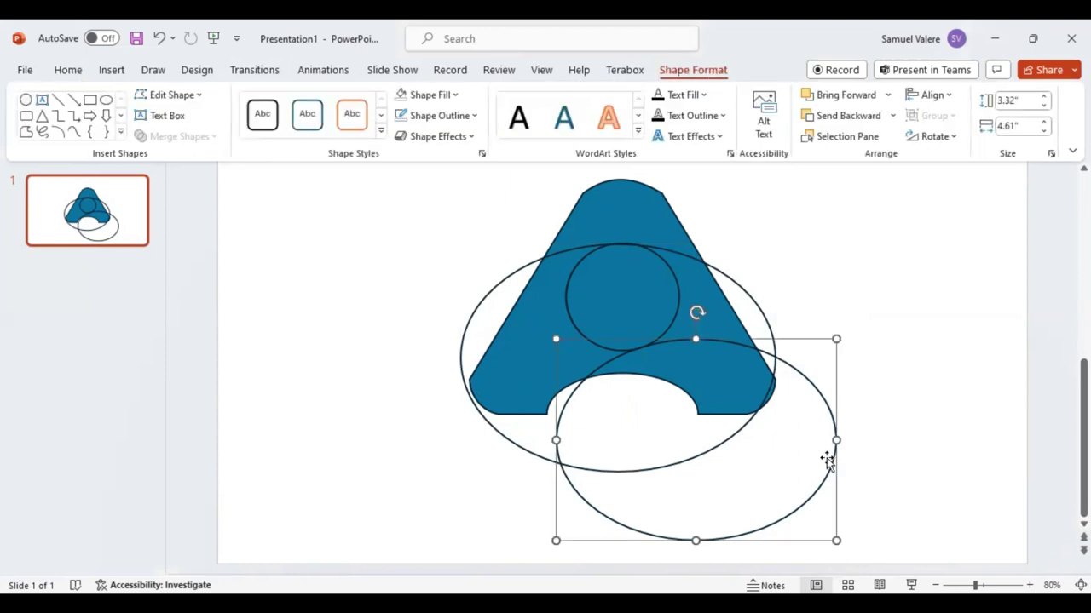
pyautogui.hotkey('ctrl', 'z')
pyautogui.hotkey('ctrl', 'z')
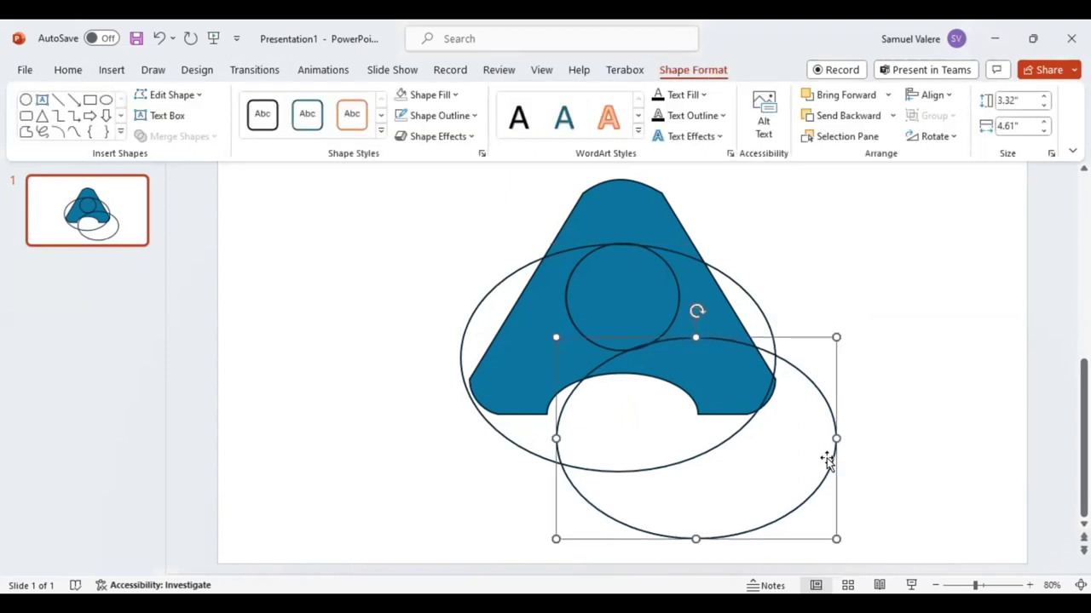
pyautogui.click(723, 438)
pyautogui.moveTo(775, 357); pyautogui.dragTo(786, 359)
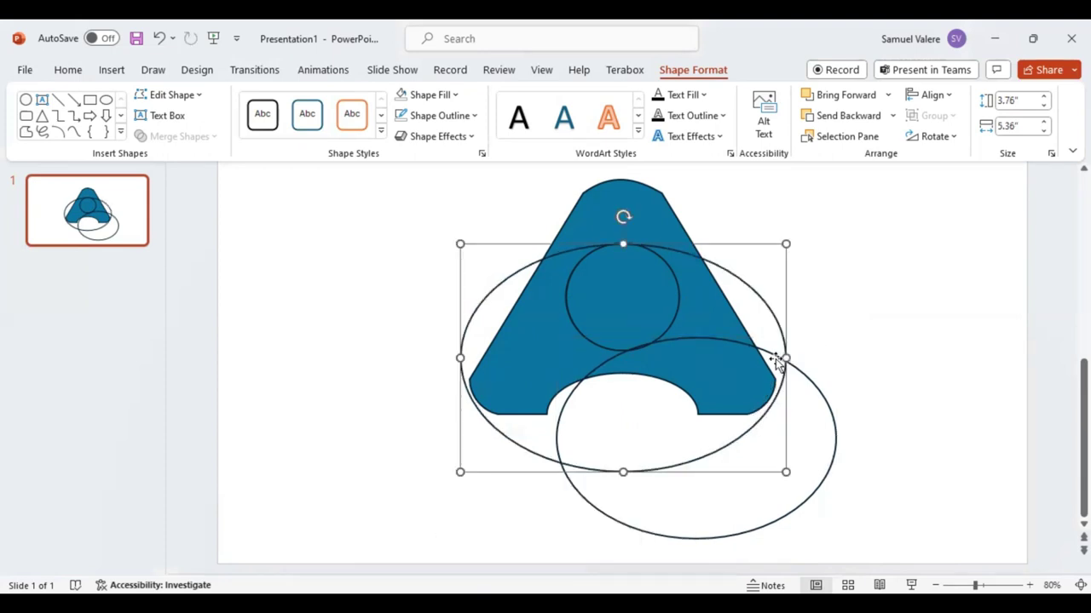
pyautogui.click(896, 385)
# - Select the A, small circle and both ellipses and Fragment them
pyautogui.click(636, 198)
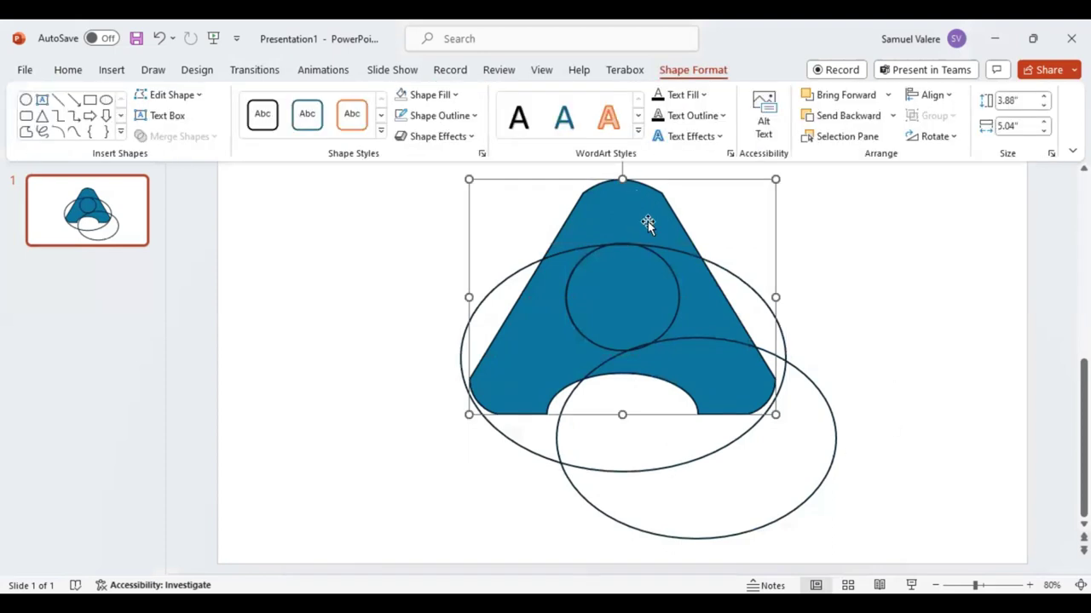
pyautogui.keyDown('shift'); pyautogui.click(677, 277); pyautogui.keyUp('shift')
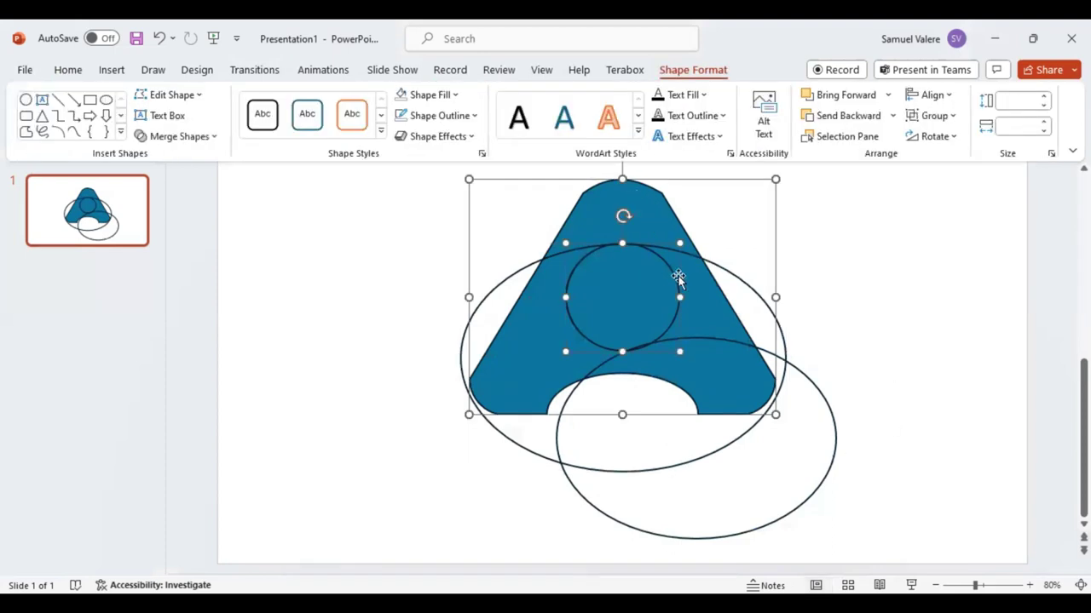
pyautogui.keyDown('shift'); pyautogui.click(782, 341); pyautogui.keyUp('shift')
pyautogui.keyDown('shift'); pyautogui.click(812, 381); pyautogui.keyUp('shift')
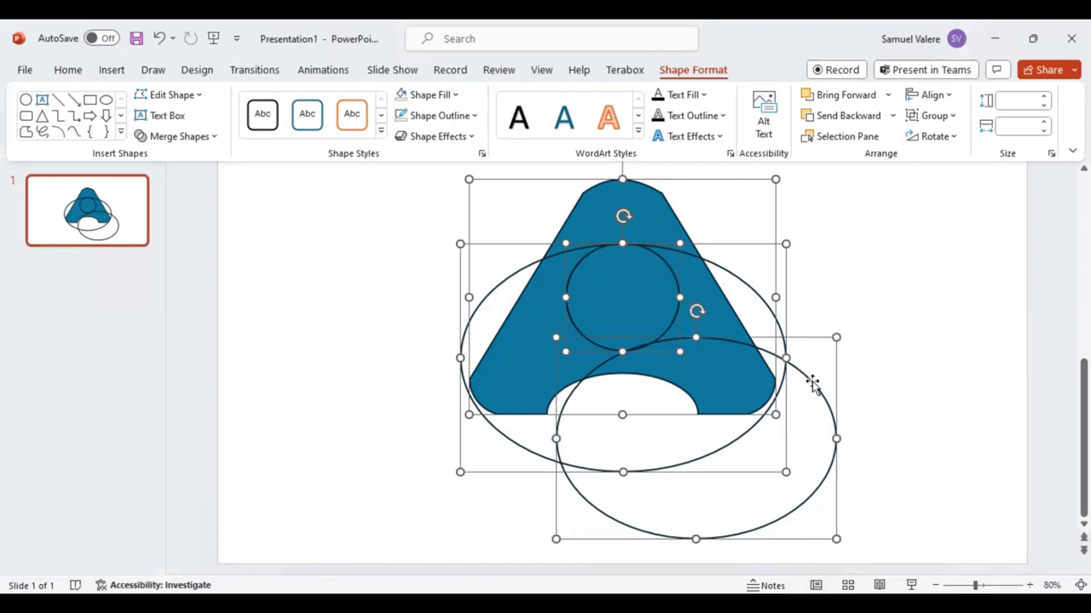
pyautogui.click(213, 138)
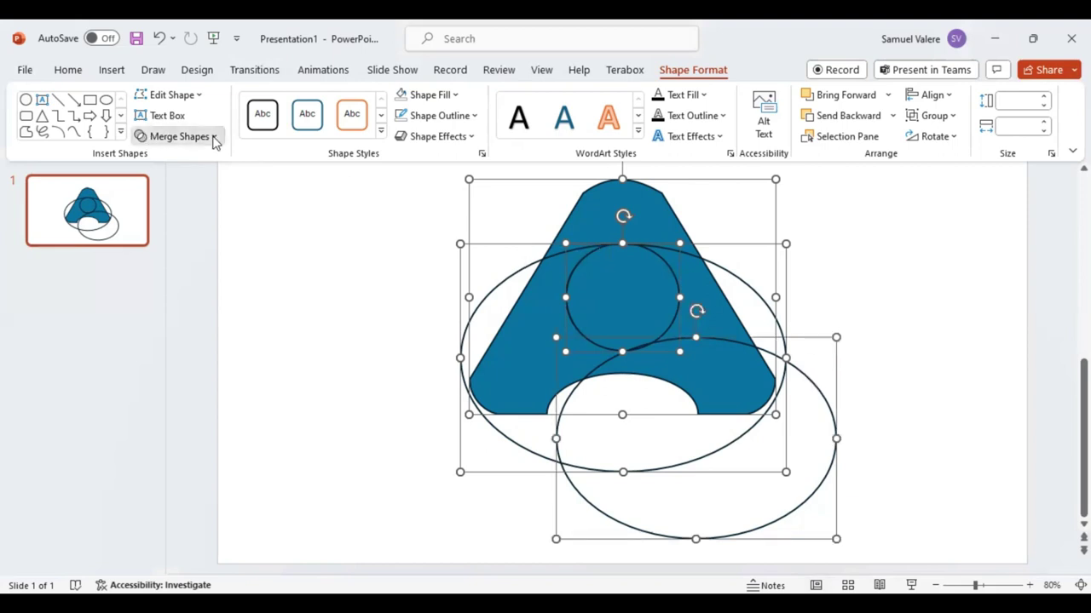
pyautogui.click(480, 289)
# - Delete the lower ellipse piece and the two leftover outer pieces
pyautogui.click(794, 471)
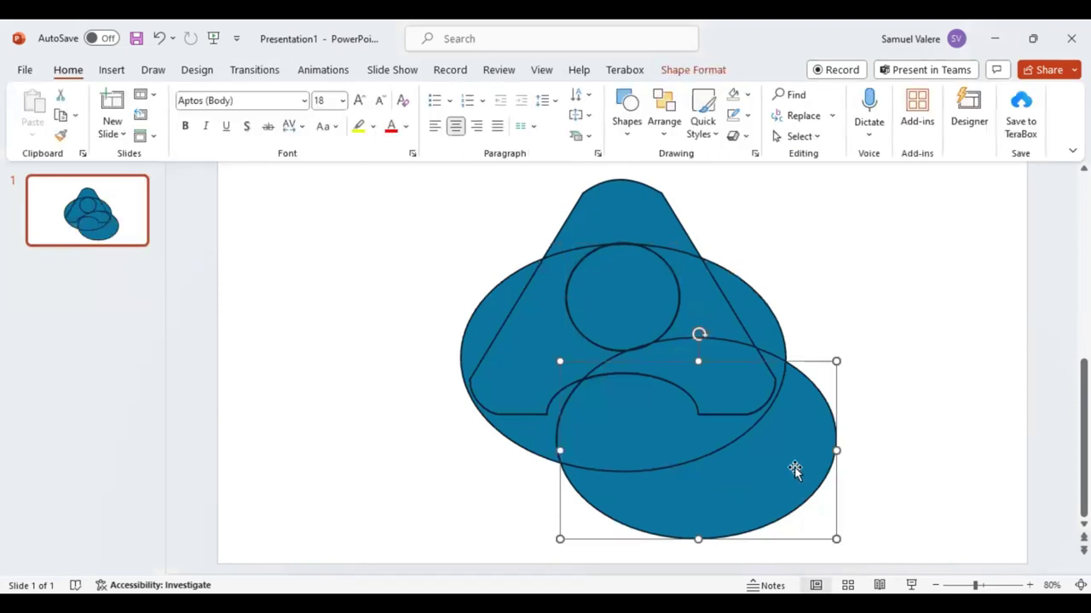
pyautogui.press('Delete')
pyautogui.click(641, 441)
pyautogui.press('Delete')
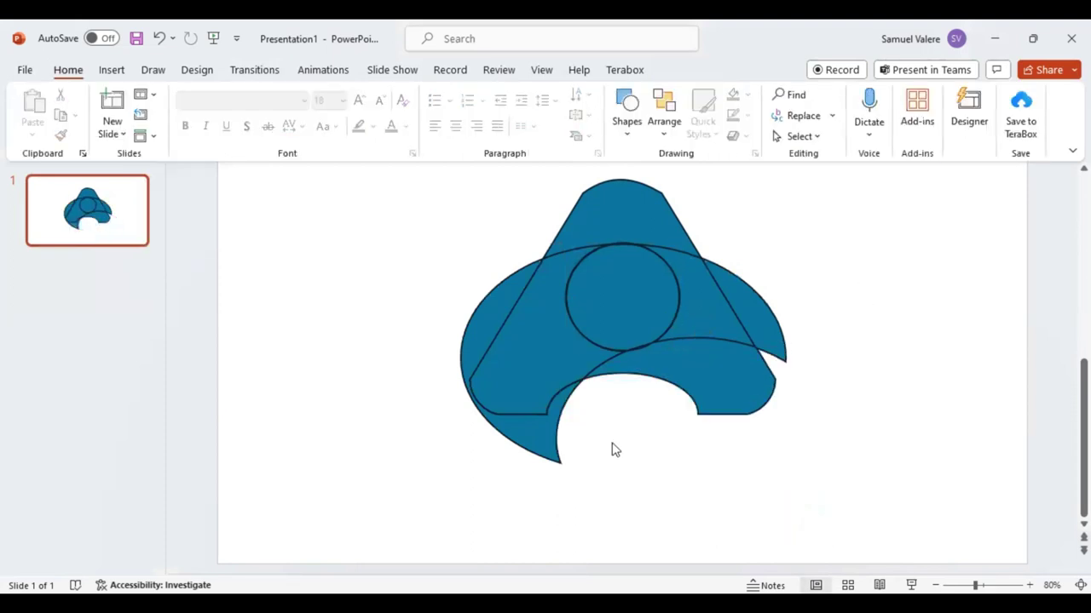
pyautogui.click(545, 442)
pyautogui.press('Delete')
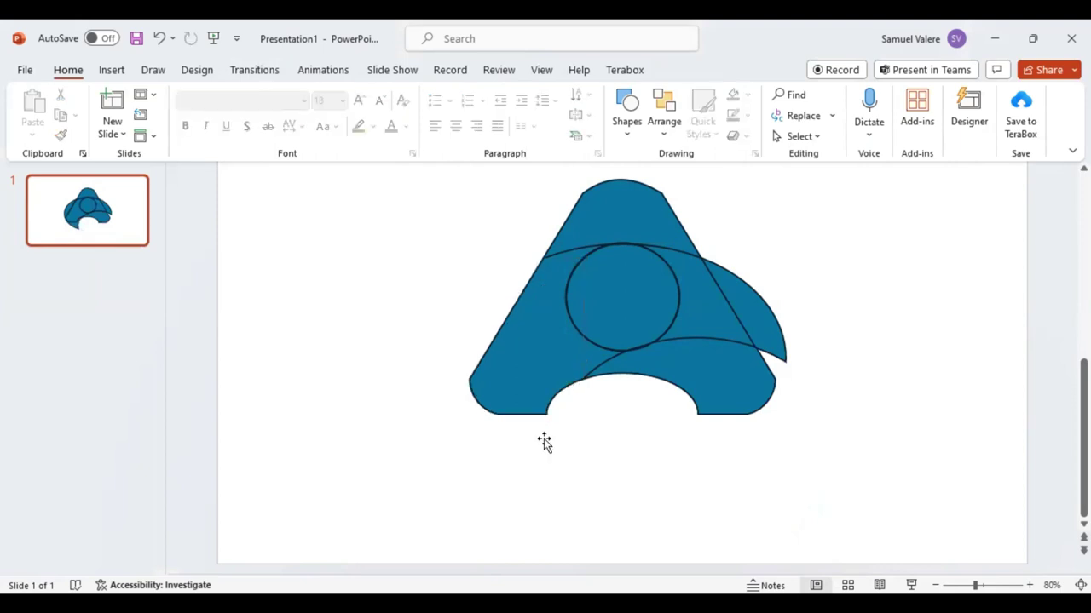
pyautogui.click(755, 310)
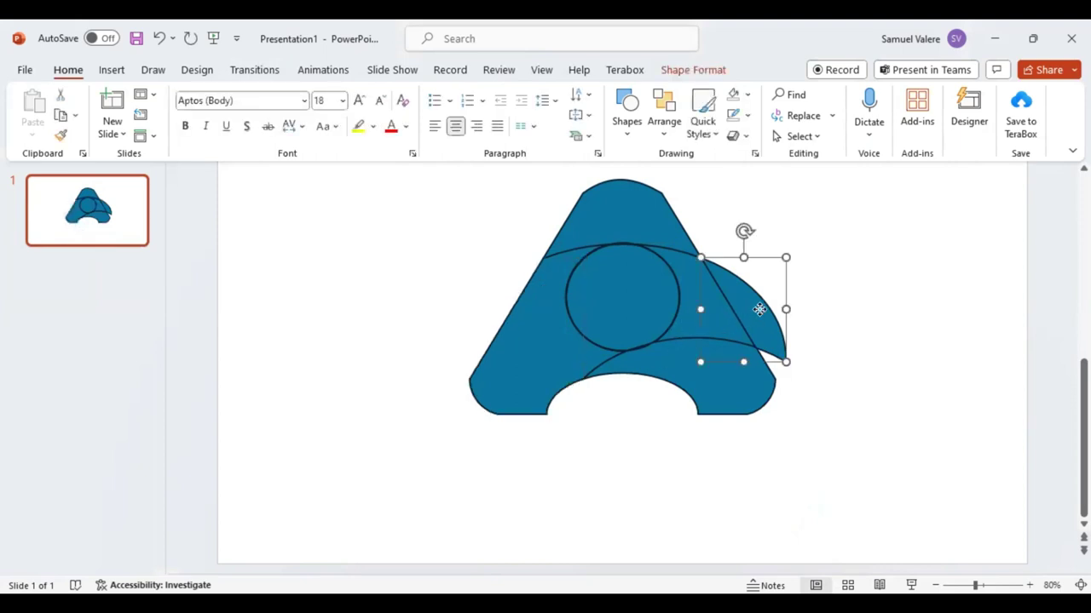
# - Rotate and place the curved sliver under the A's right foot, deleting the detached sliver
pyautogui.moveTo(755, 310)
pyautogui.mouseDown()
pyautogui.moveTo(825, 329)
pyautogui.moveTo(808, 377)
pyautogui.moveTo(762, 353)
pyautogui.mouseUp()
pyautogui.moveTo(762, 301)
pyautogui.mouseDown()
pyautogui.moveTo(827, 400)
pyautogui.moveTo(818, 440)
pyautogui.moveTo(765, 459)
pyautogui.mouseUp()
pyautogui.moveTo(750, 394); pyautogui.dragTo(715, 458)
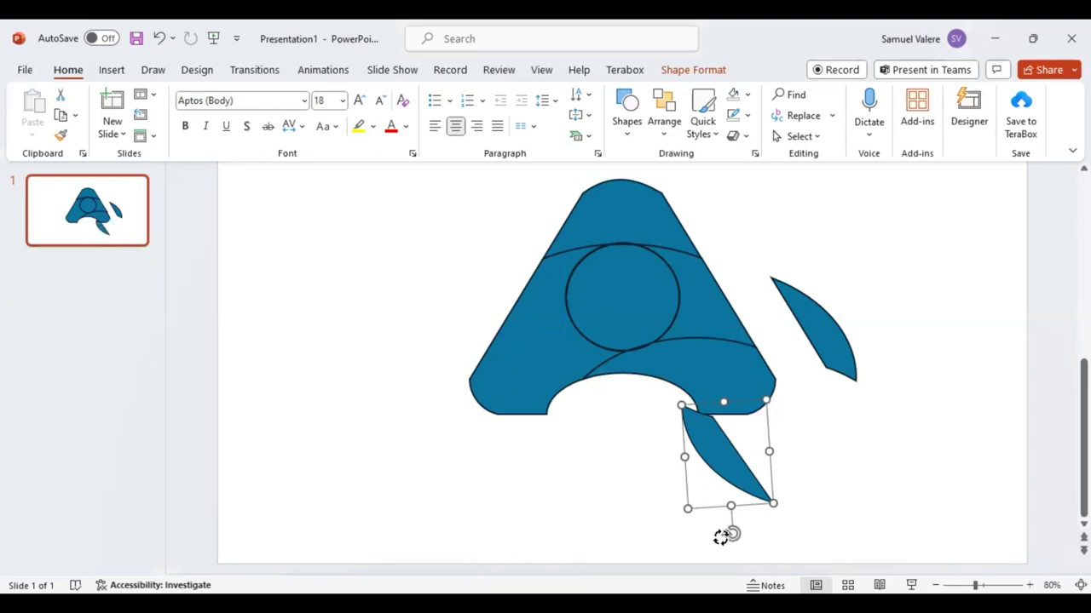
pyautogui.moveTo(726, 535); pyautogui.dragTo(717, 532)
pyautogui.moveTo(705, 452); pyautogui.dragTo(700, 449)
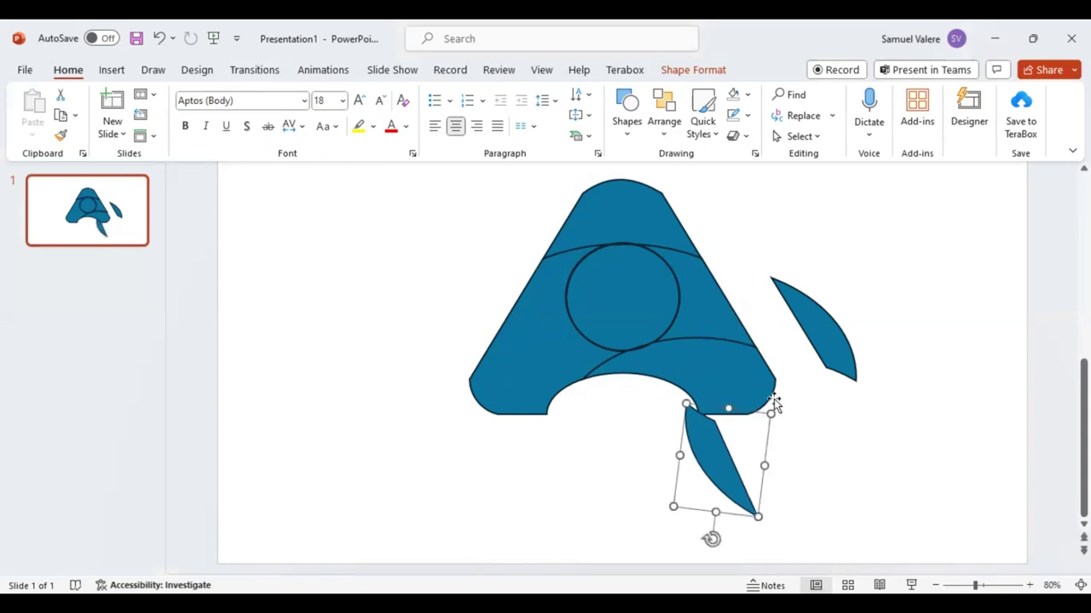
pyautogui.click(818, 338)
pyautogui.press('Delete')
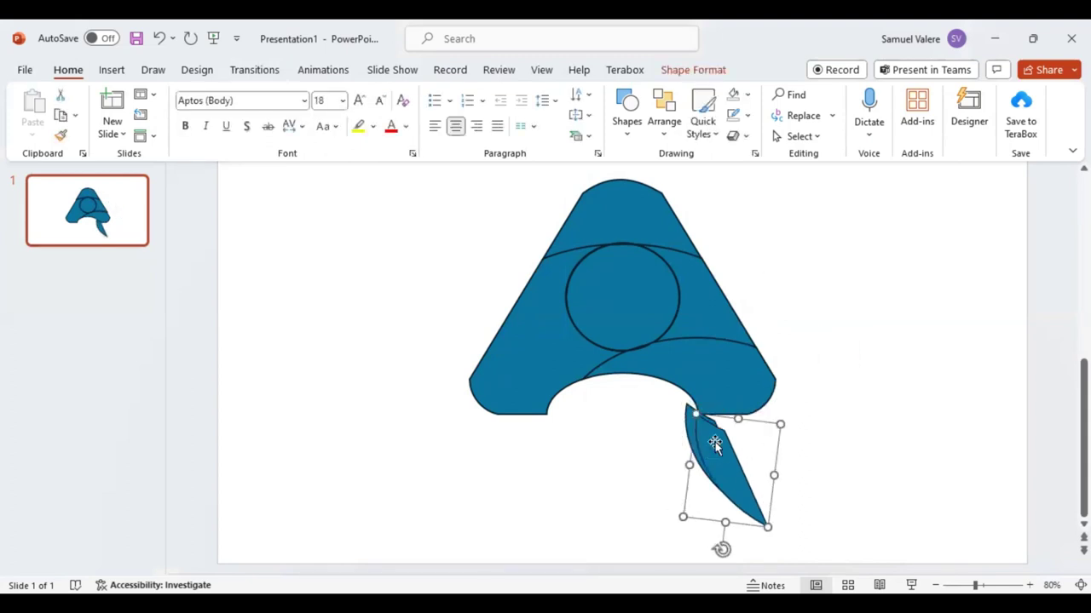
pyautogui.moveTo(710, 446); pyautogui.dragTo(708, 442)
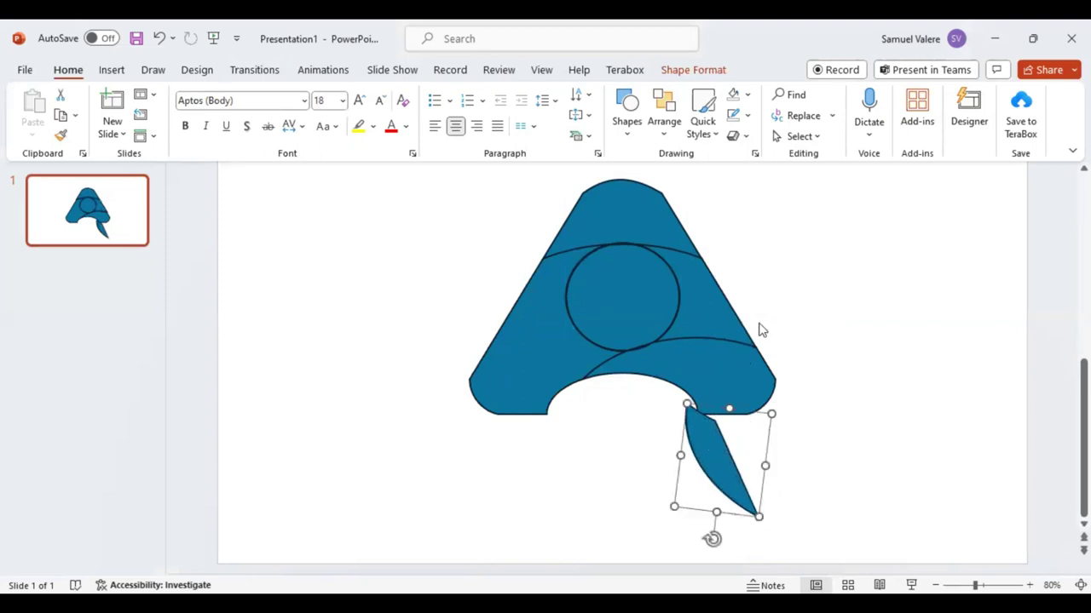
# - Flip a sliver horizontally under the A's left foot, then select both blades and the upper-left piece
pyautogui.click(688, 72)
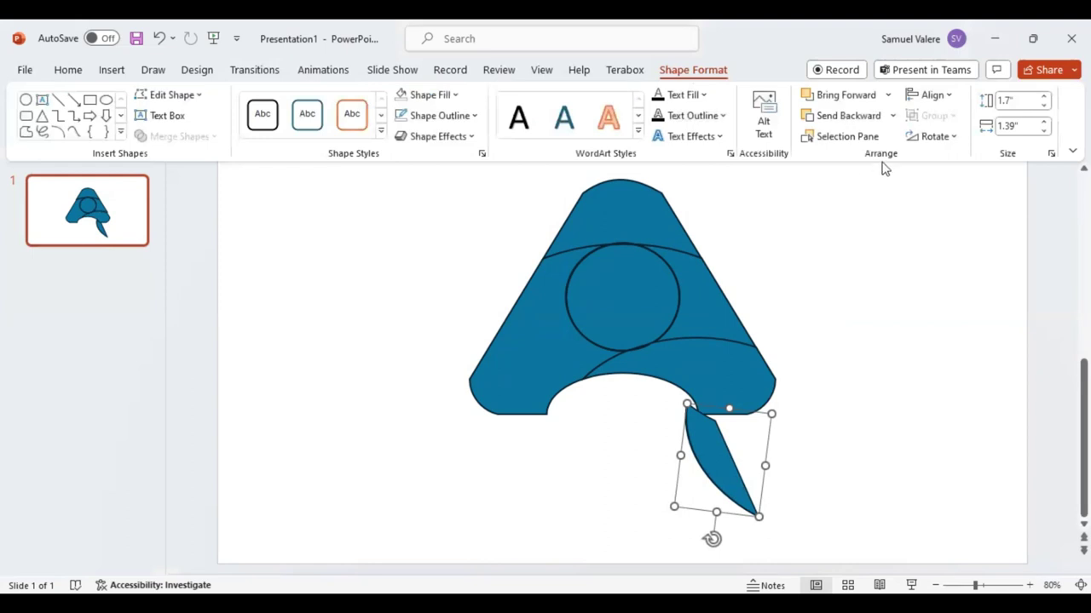
pyautogui.click(954, 139)
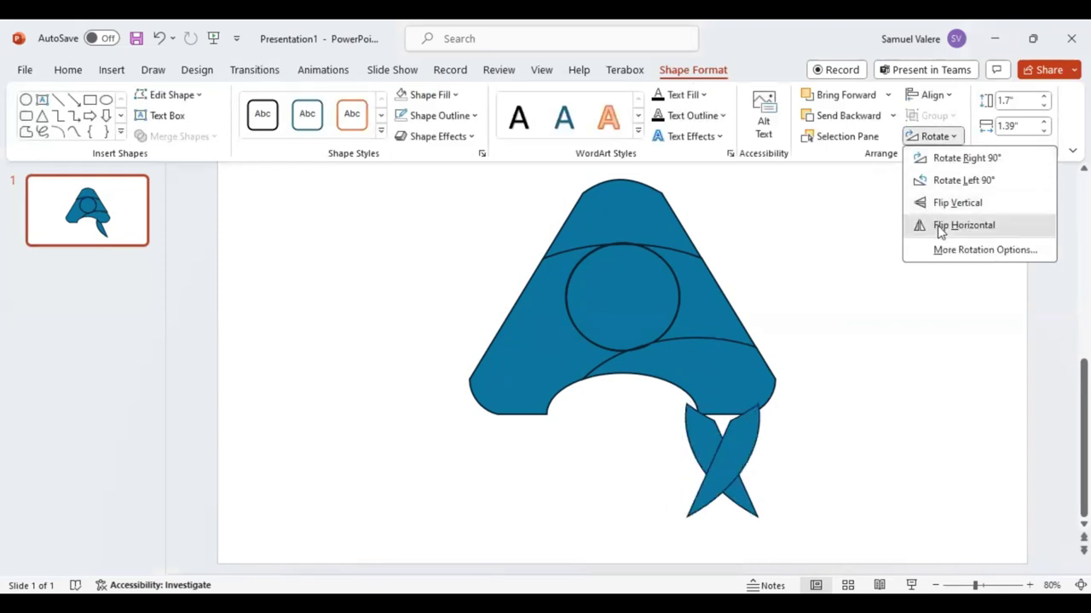
pyautogui.click(721, 454)
pyautogui.moveTo(721, 454); pyautogui.dragTo(530, 450)
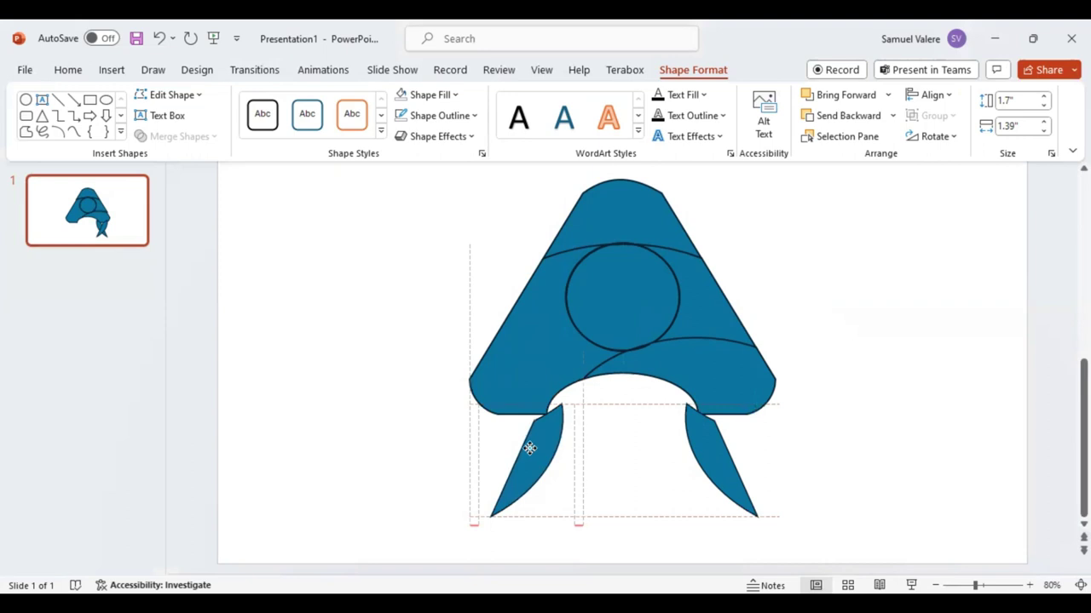
pyautogui.moveTo(529, 448); pyautogui.dragTo(530, 447)
pyautogui.hotkey('ctrl', 'z')
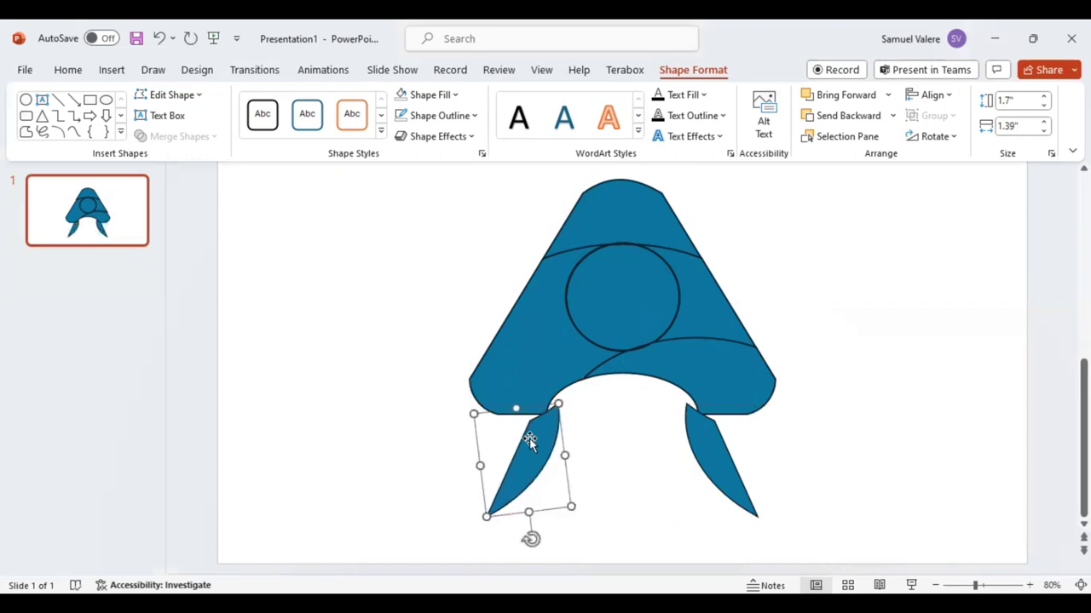
pyautogui.click(700, 437)
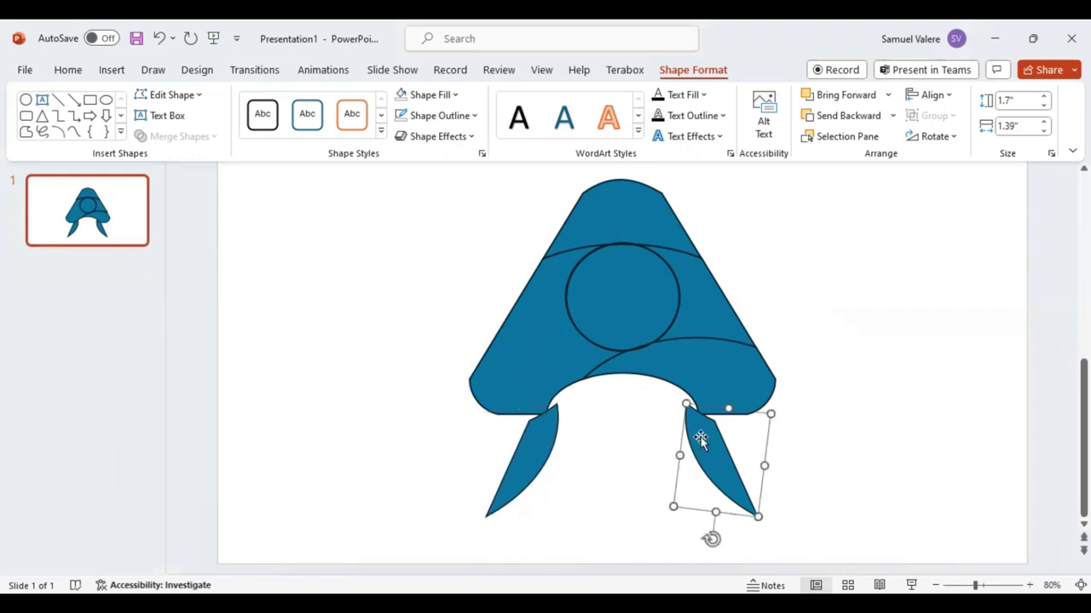
pyautogui.keyDown('shift'); pyautogui.click(538, 437); pyautogui.keyUp('shift')
pyautogui.keyDown('shift'); pyautogui.click(535, 368); pyautogui.keyUp('shift')
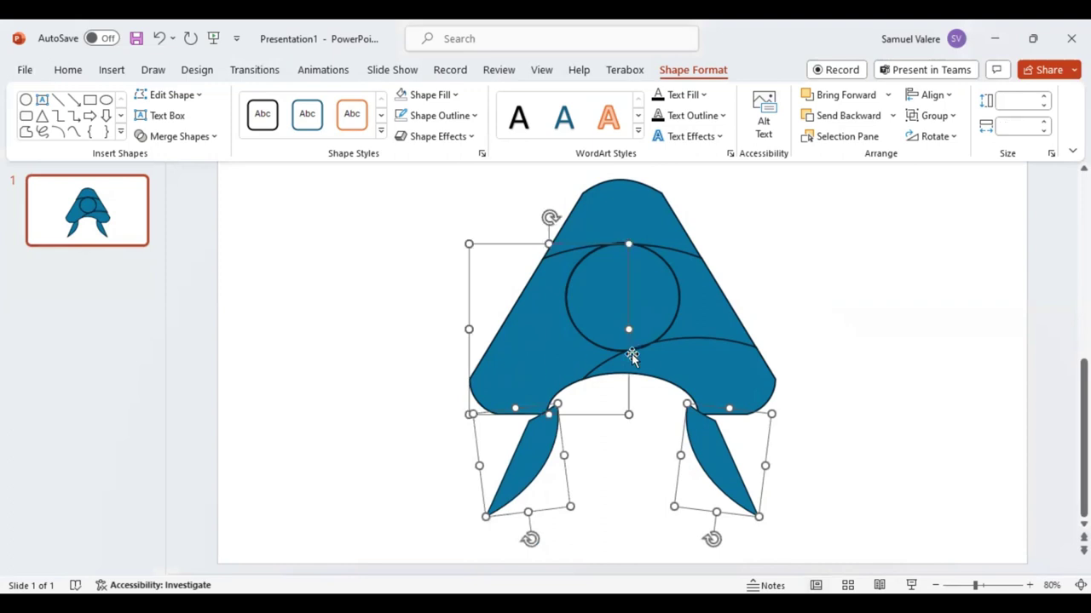
# - Fragment the right body piece together with the blades using Merge Shapes
pyautogui.keyDown('shift'); pyautogui.click(702, 358); pyautogui.keyUp('shift')
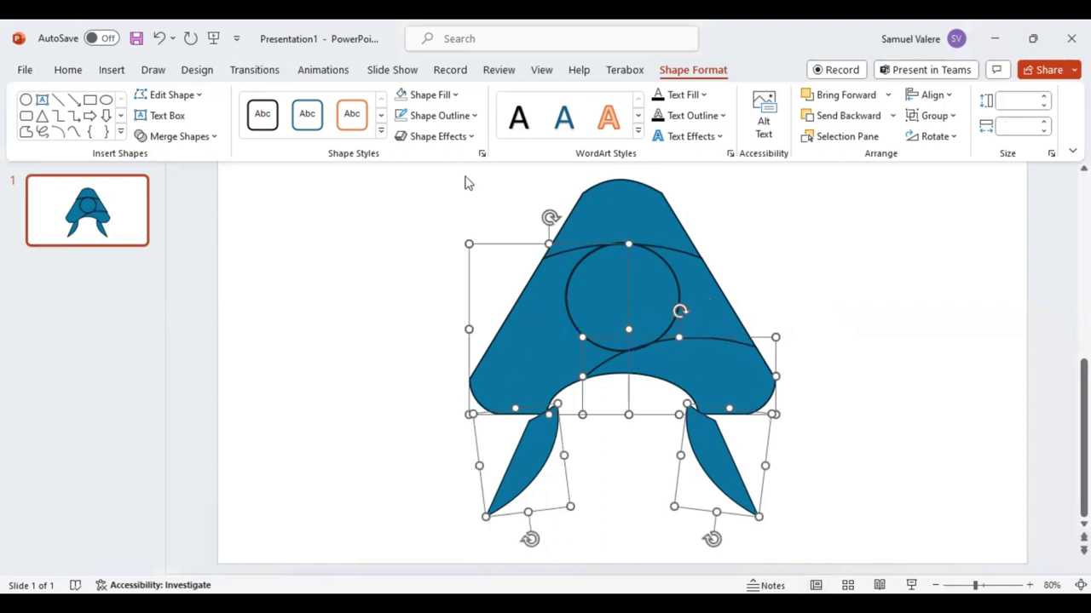
pyautogui.click(209, 138)
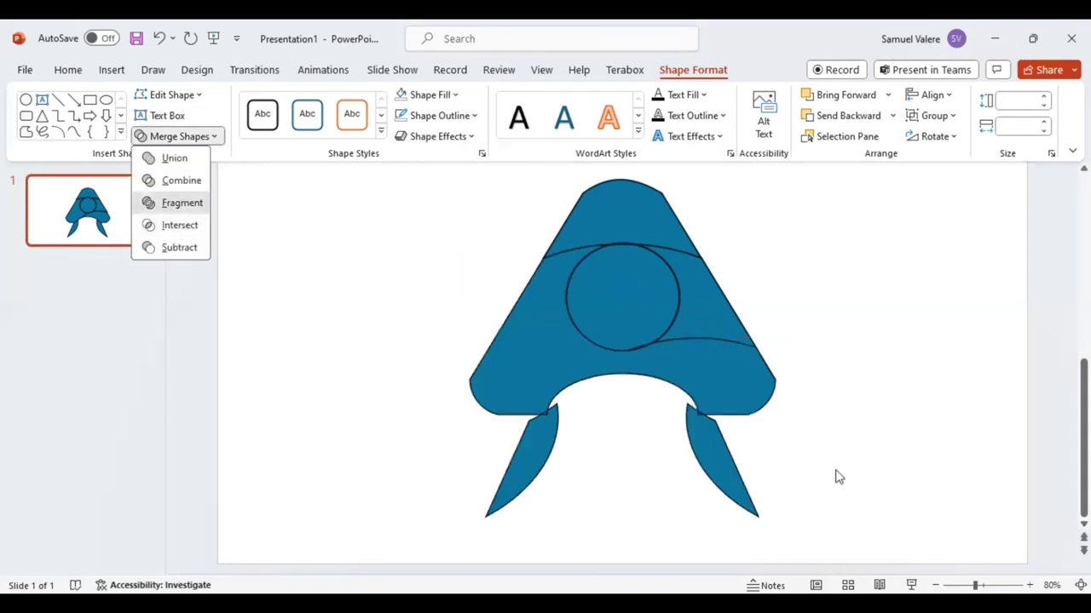
pyautogui.click(754, 466)
# - Delete both blade fragments and the small slivers at the left and right arch corners
pyautogui.click(714, 456)
pyautogui.press('Delete')
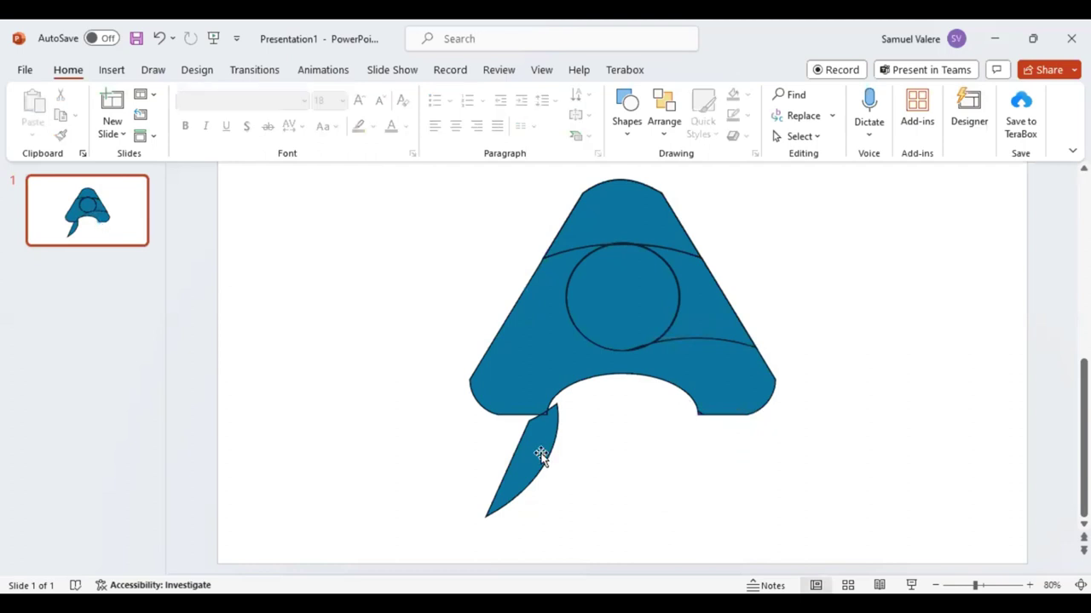
pyautogui.click(541, 455)
pyautogui.press('Delete')
pyautogui.click(545, 414)
pyautogui.press('Delete')
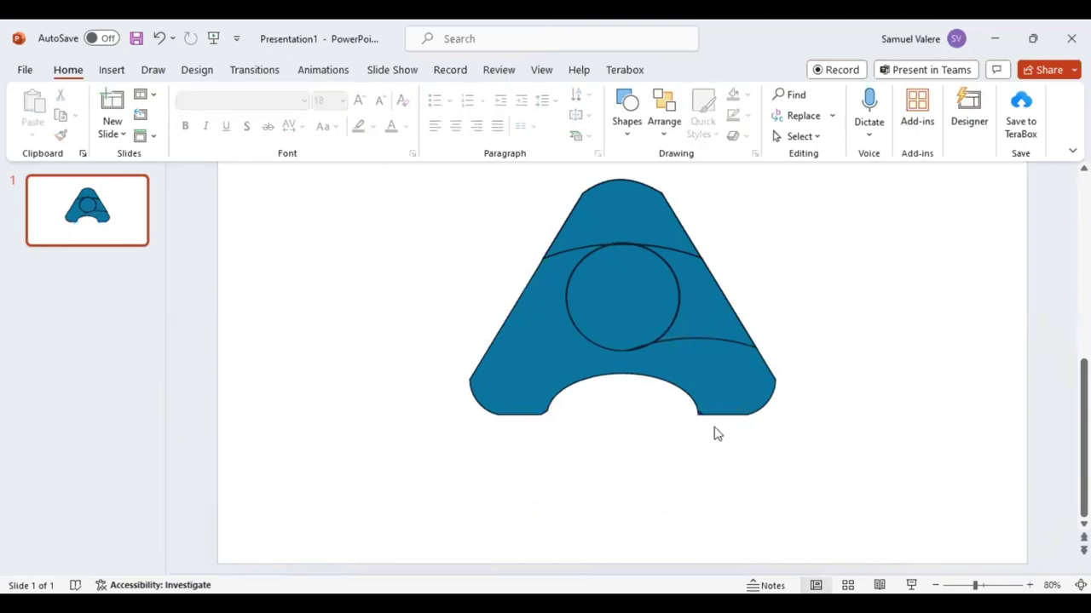
pyautogui.click(698, 417)
pyautogui.press('Delete')
# - Undo the deletions and fragmentation to restore the original unfragmented pieces
pyautogui.click(694, 368)
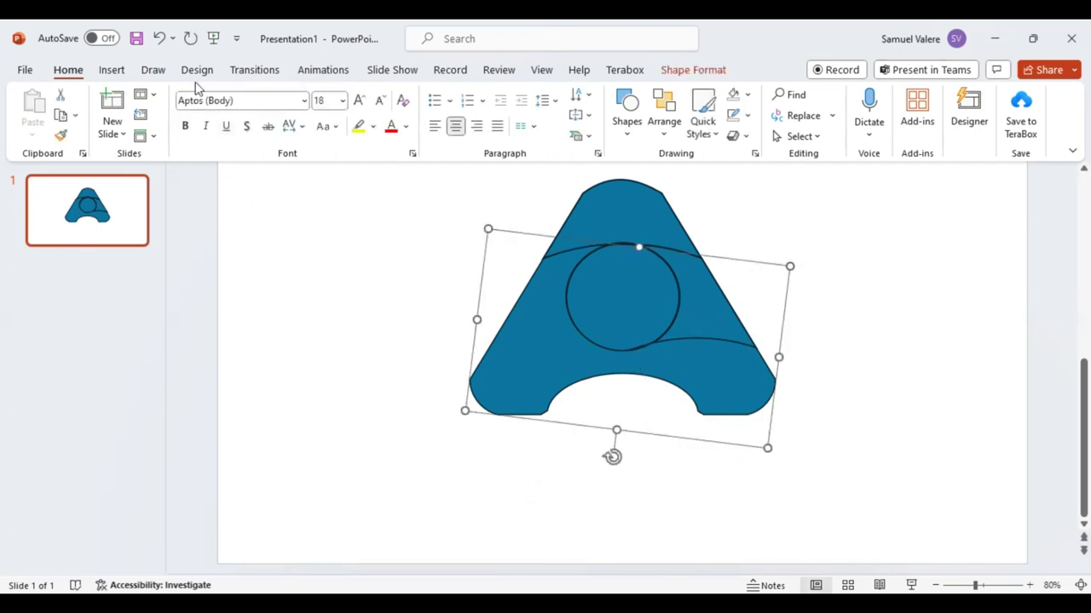
pyautogui.click(159, 39)
pyautogui.click(159, 39)
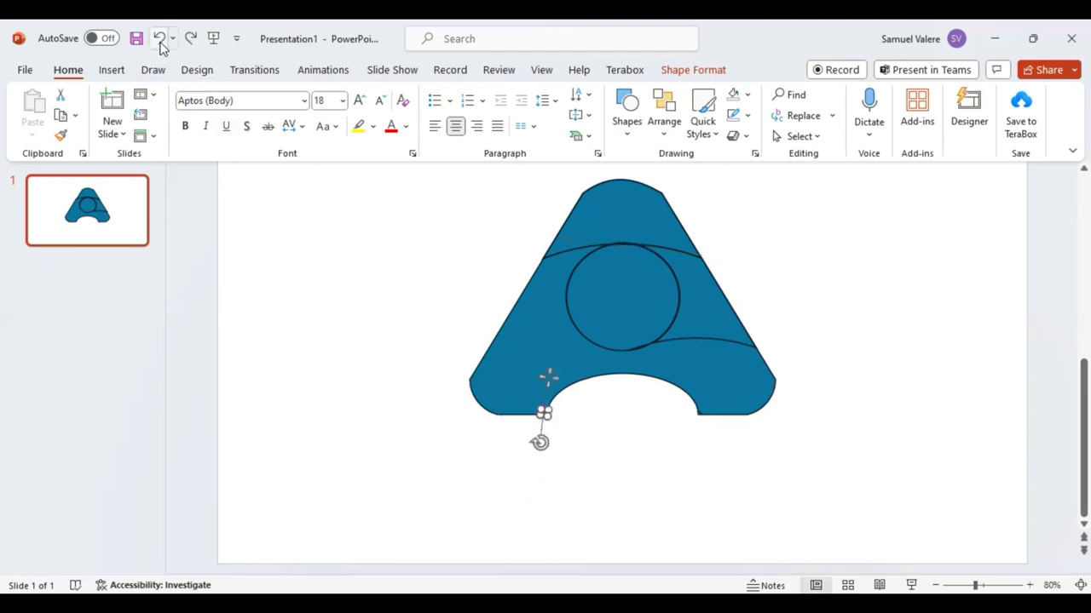
pyautogui.click(159, 39)
pyautogui.click(160, 39)
pyautogui.click(159, 39)
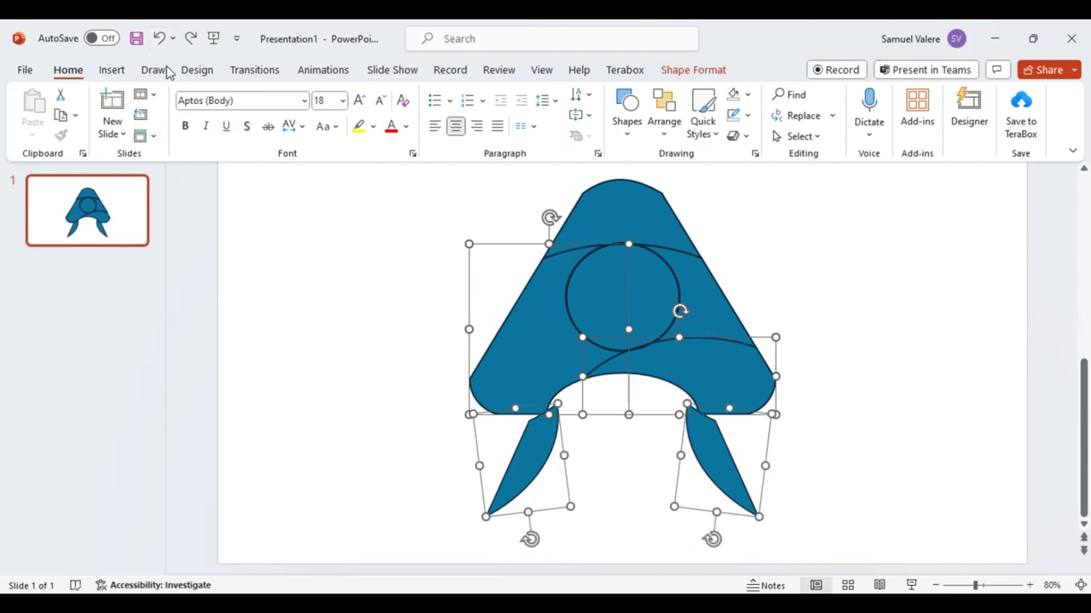
pyautogui.click(841, 352)
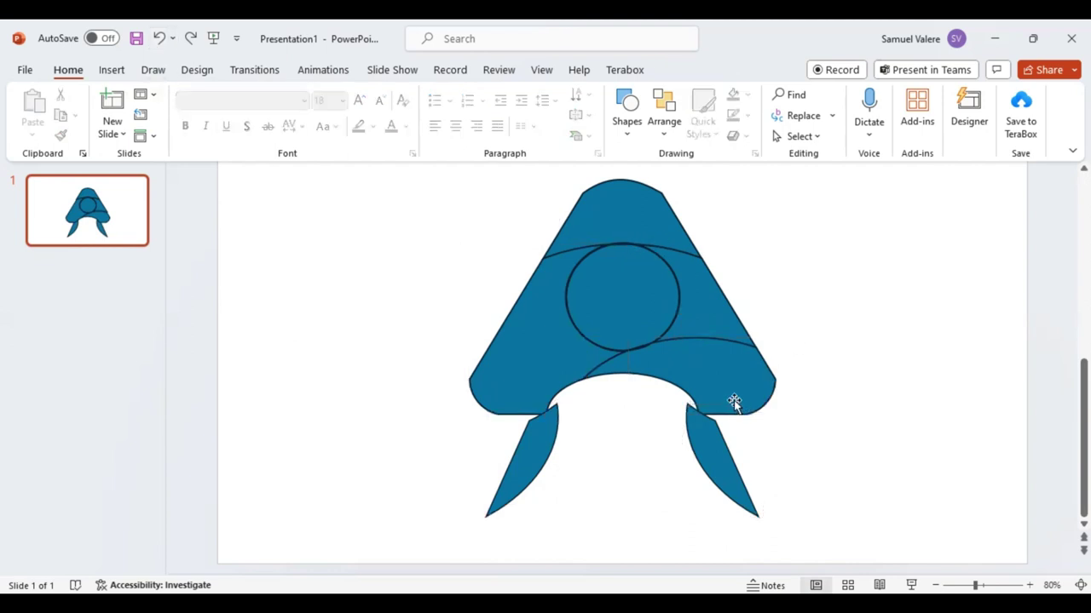
# - Fragment the lower curved band with the right blade and delete the right blade fragment
pyautogui.click(696, 372)
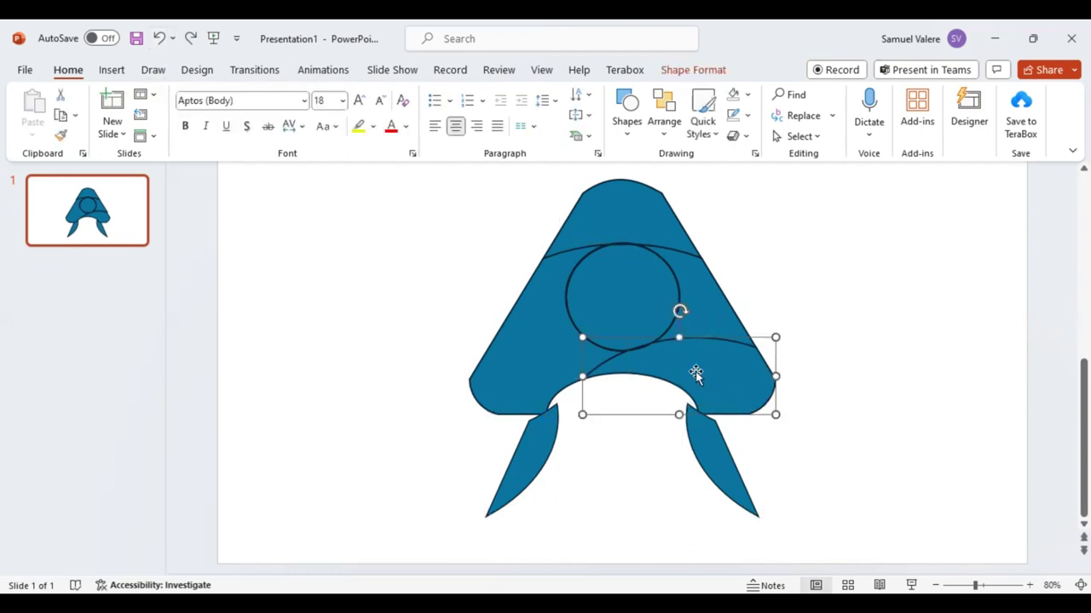
pyautogui.click(717, 453)
pyautogui.click(728, 392)
pyautogui.keyDown('shift'); pyautogui.click(716, 453); pyautogui.keyUp('shift')
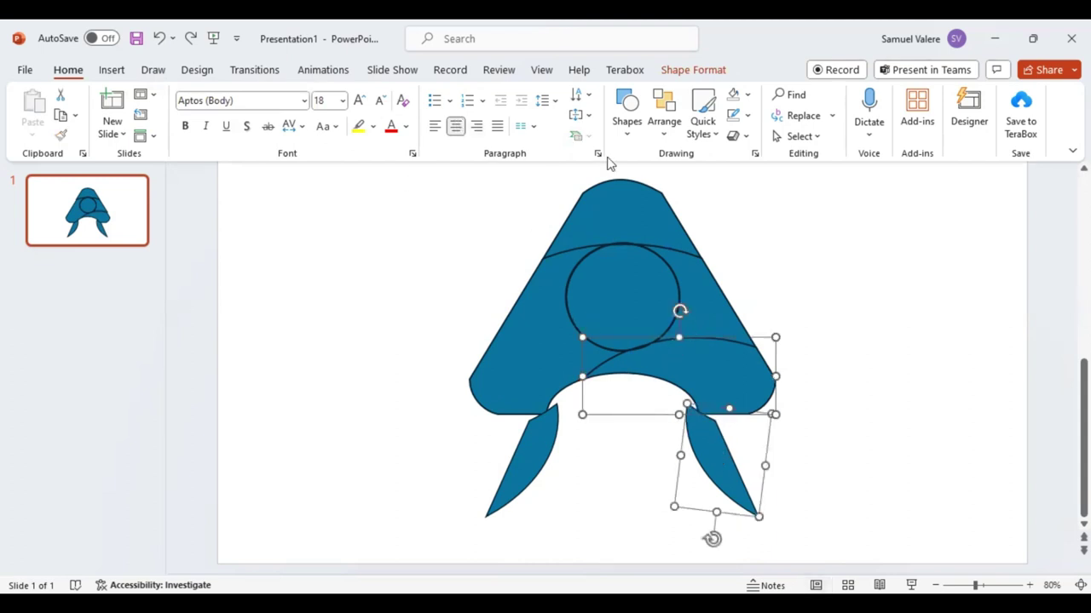
pyautogui.click(686, 70)
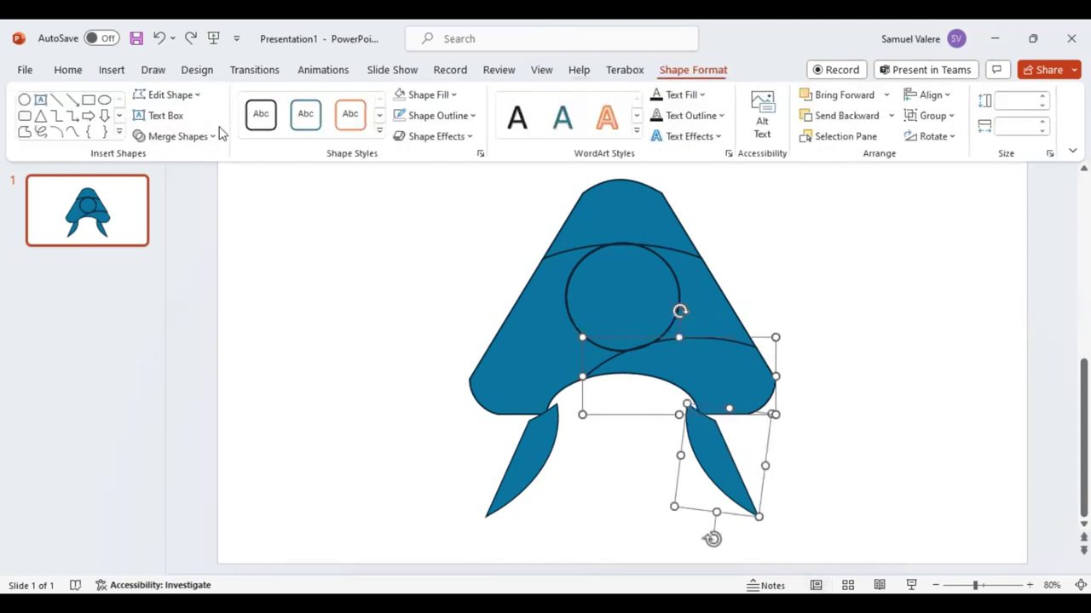
pyautogui.click(176, 136)
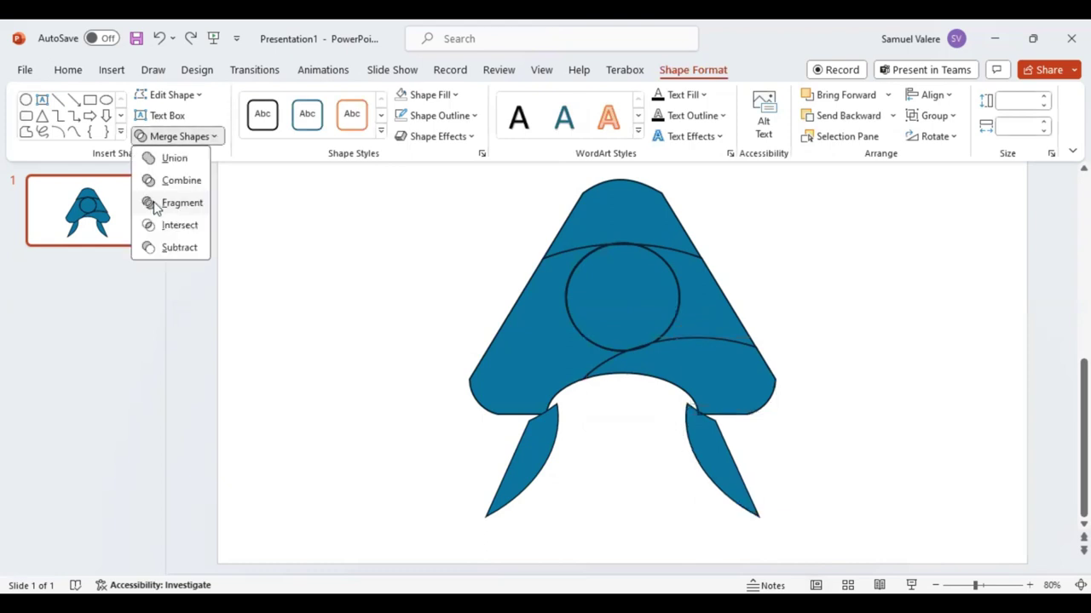
pyautogui.click(701, 448)
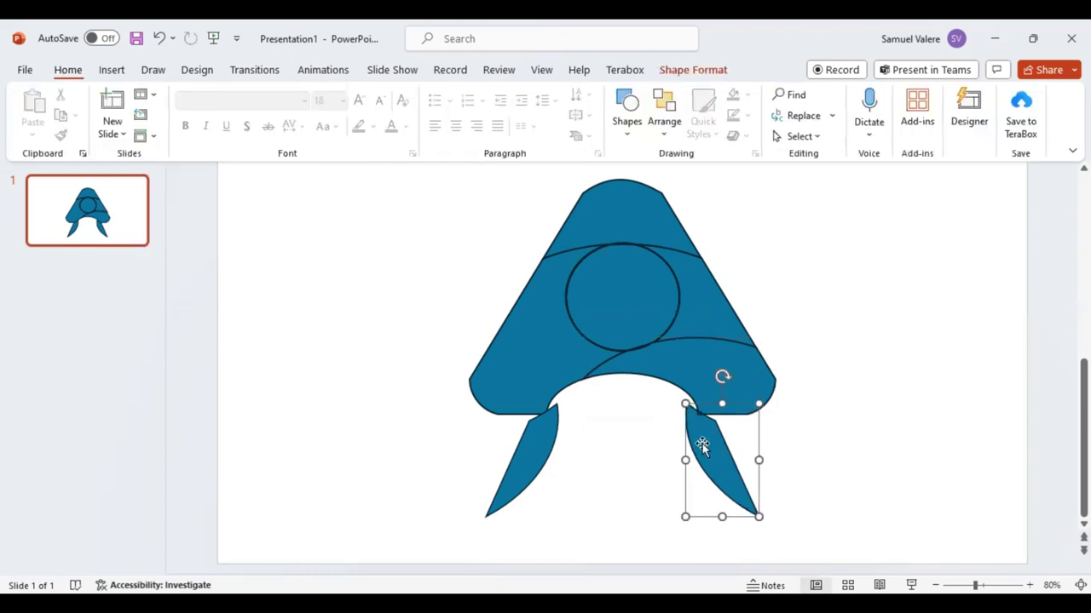
pyautogui.press('Delete')
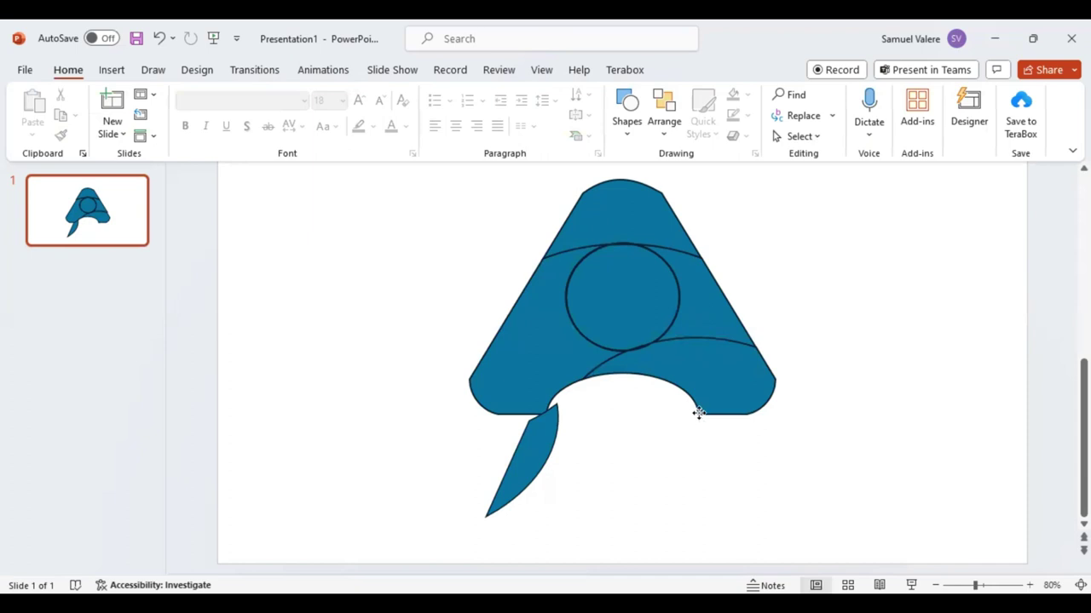
pyautogui.click(696, 416)
pyautogui.click(702, 430)
pyautogui.click(699, 416)
pyautogui.click(700, 439)
# - Fragment the left blade with the left body piece, then undo the last change
pyautogui.click(540, 440)
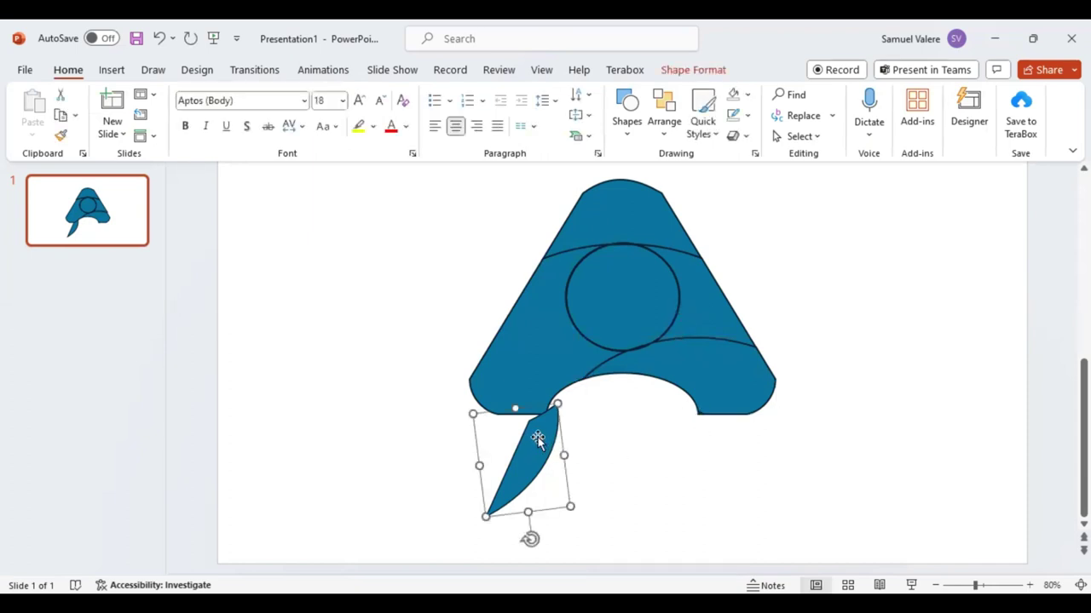
pyautogui.keyDown('shift'); pyautogui.click(519, 386); pyautogui.keyUp('shift')
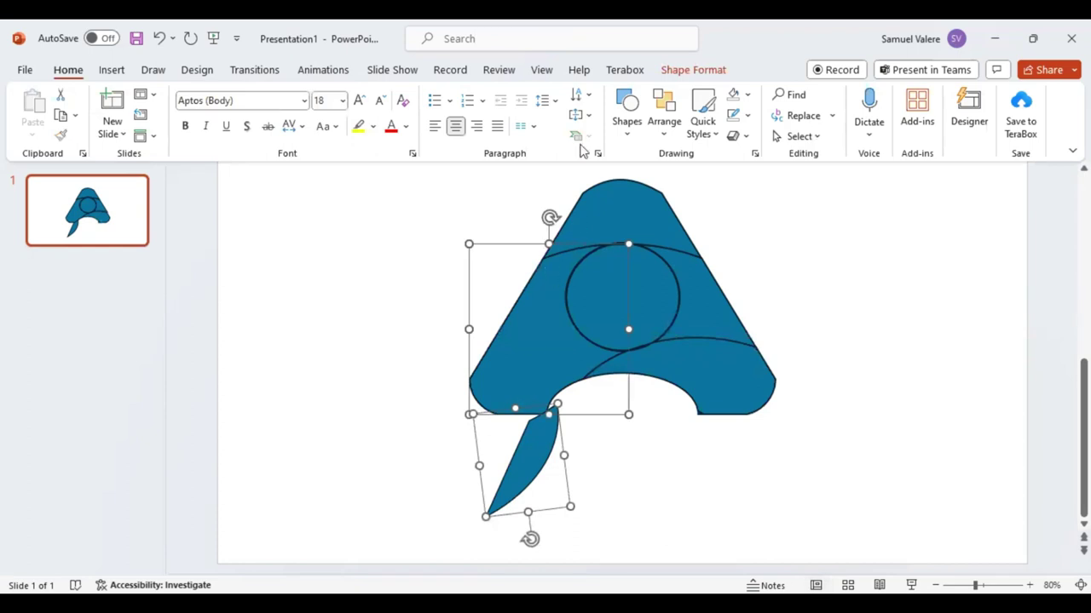
pyautogui.click(679, 71)
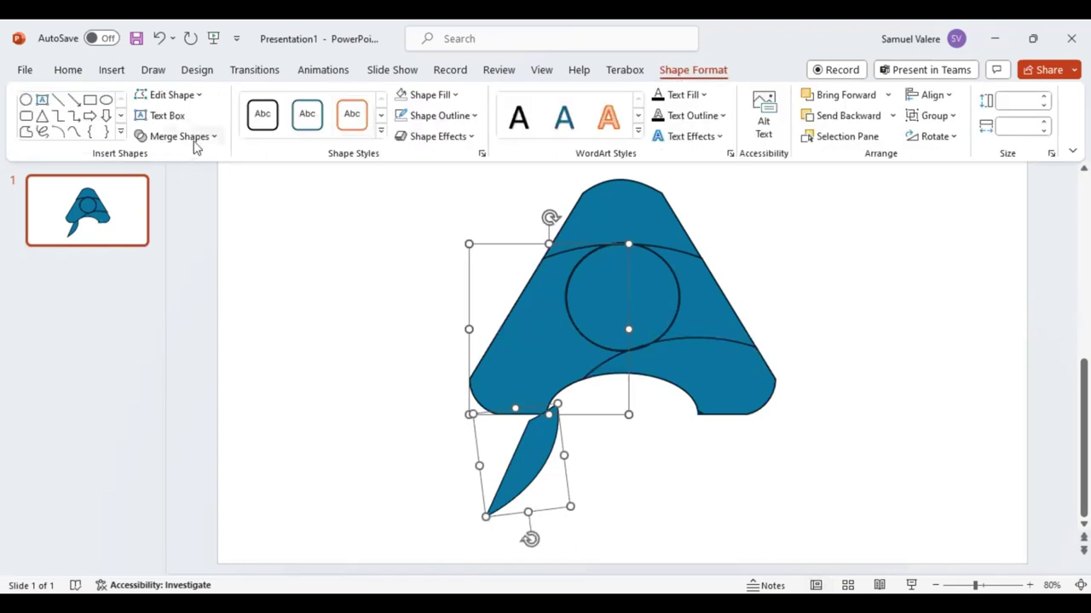
pyautogui.click(213, 136)
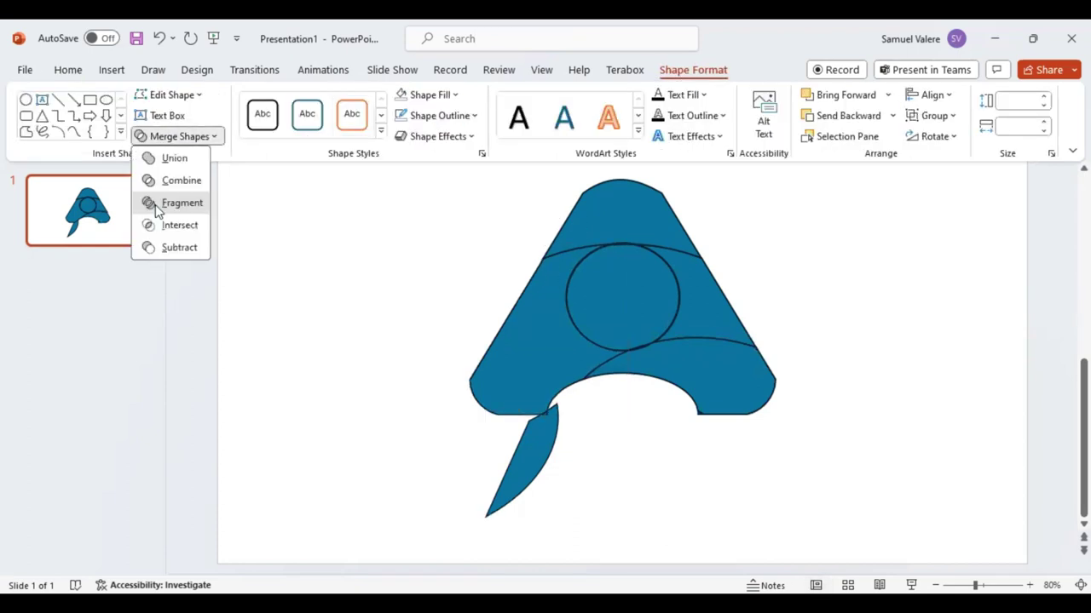
pyautogui.click(530, 458)
pyautogui.hotkey('ctrl', 'z')
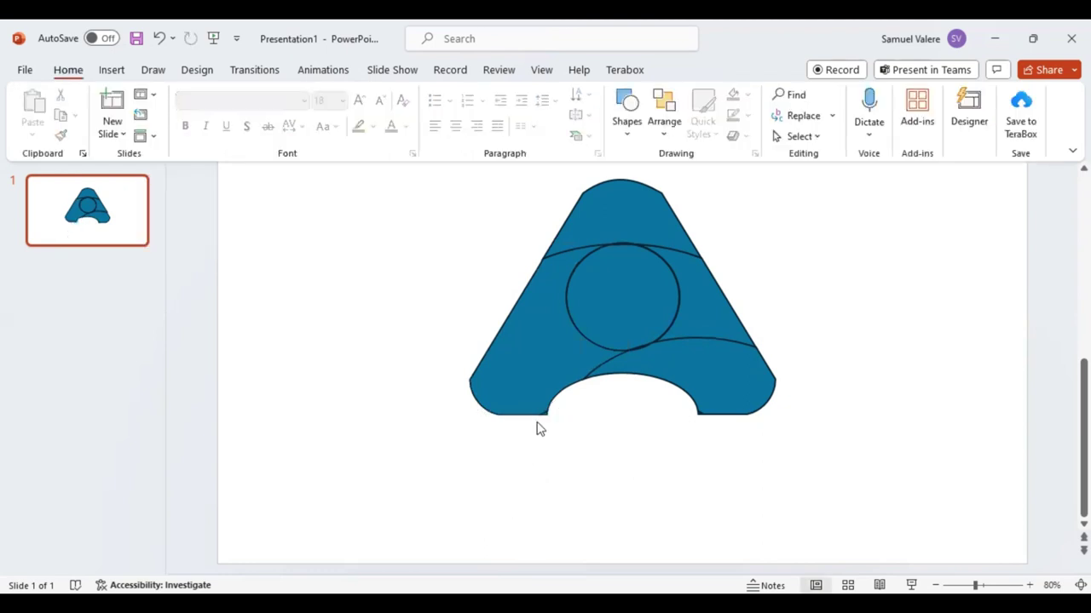
pyautogui.click(545, 419)
pyautogui.click(526, 449)
# - Delete the upper-right wedge of the A
pyautogui.click(984, 577)
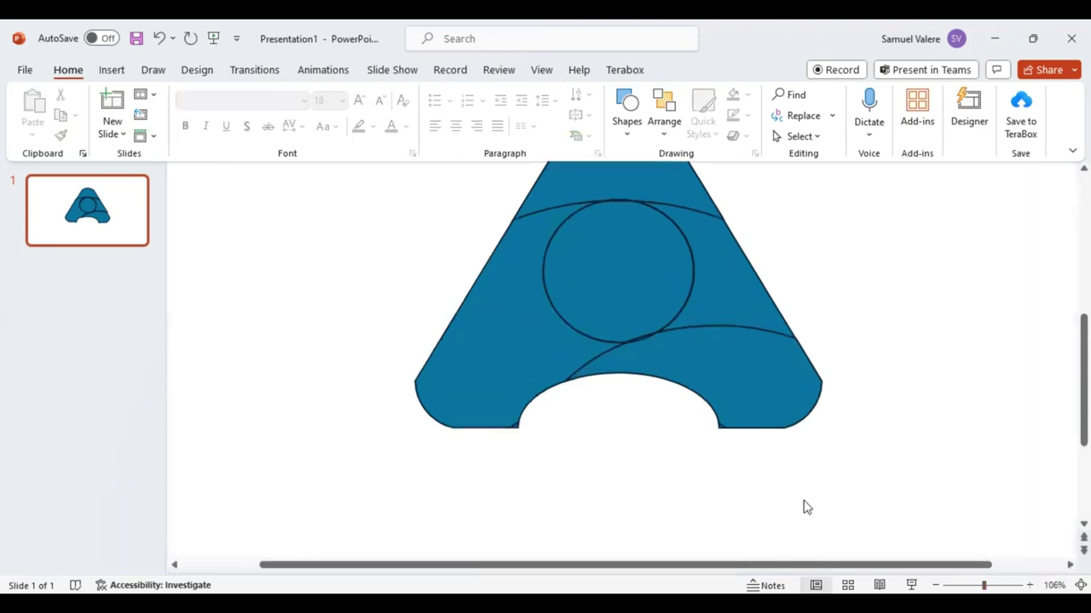
pyautogui.click(720, 428)
pyautogui.click(716, 440)
pyautogui.moveTo(979, 576); pyautogui.dragTo(978, 577)
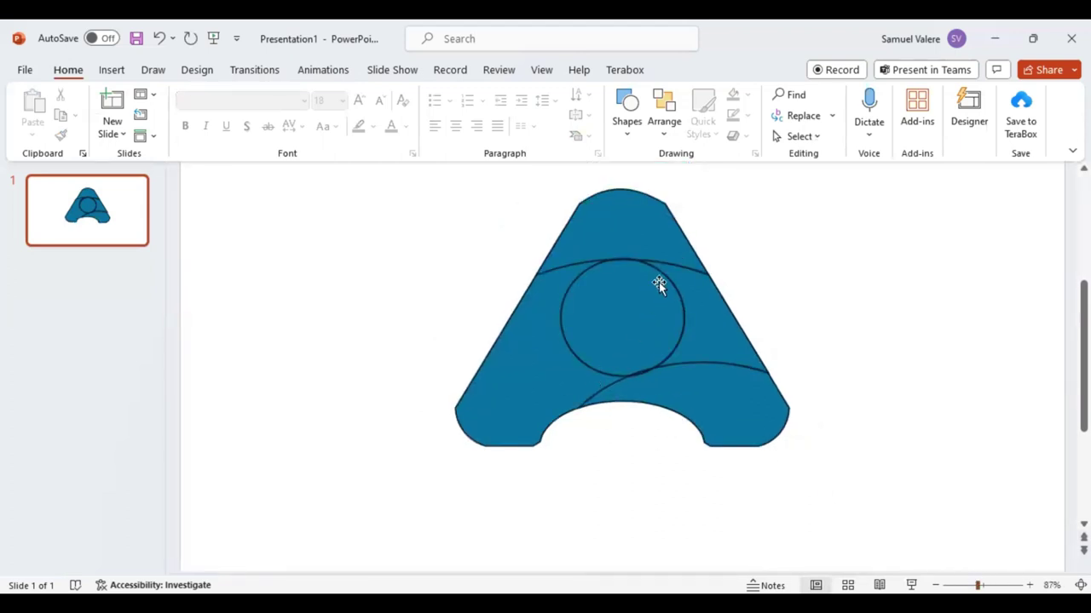
pyautogui.click(722, 328)
pyautogui.press('Delete')
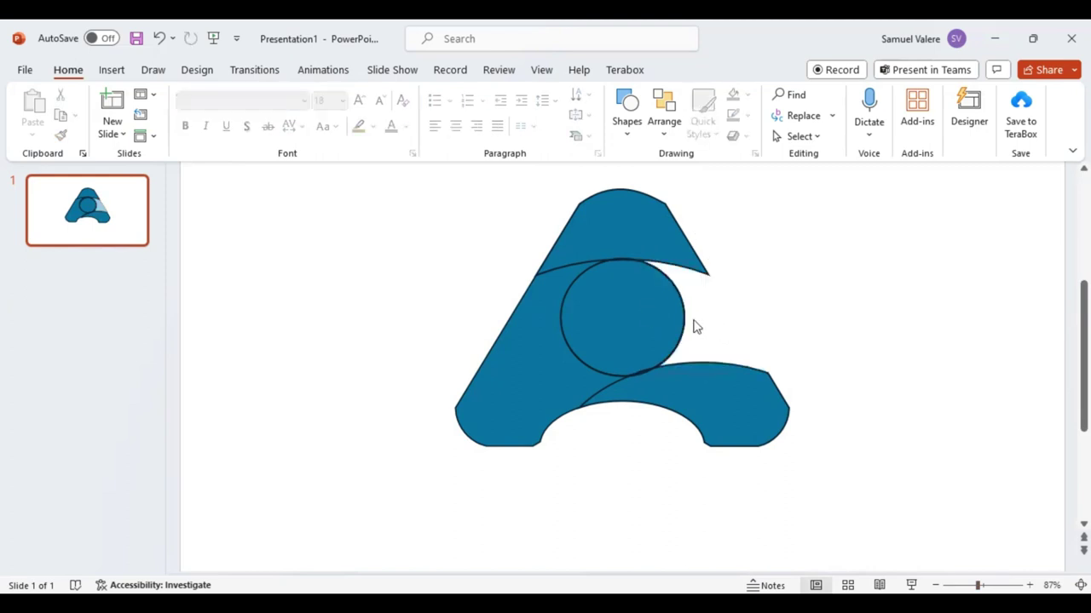
# - Delete the circle and the leftover sliver beside the hole
pyautogui.click(642, 308)
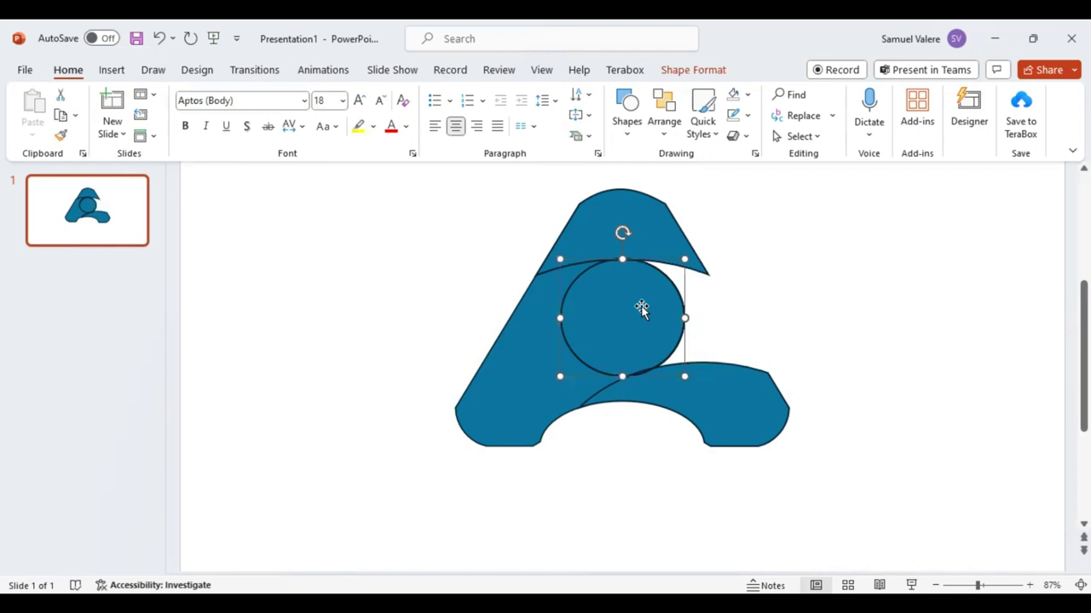
pyautogui.press('Delete')
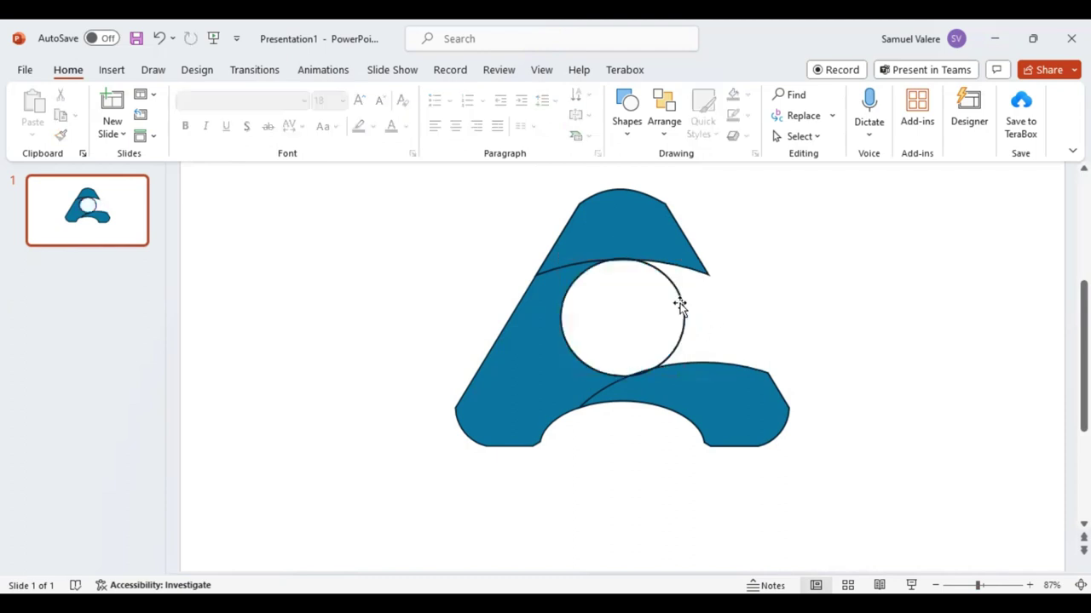
pyautogui.click(680, 306)
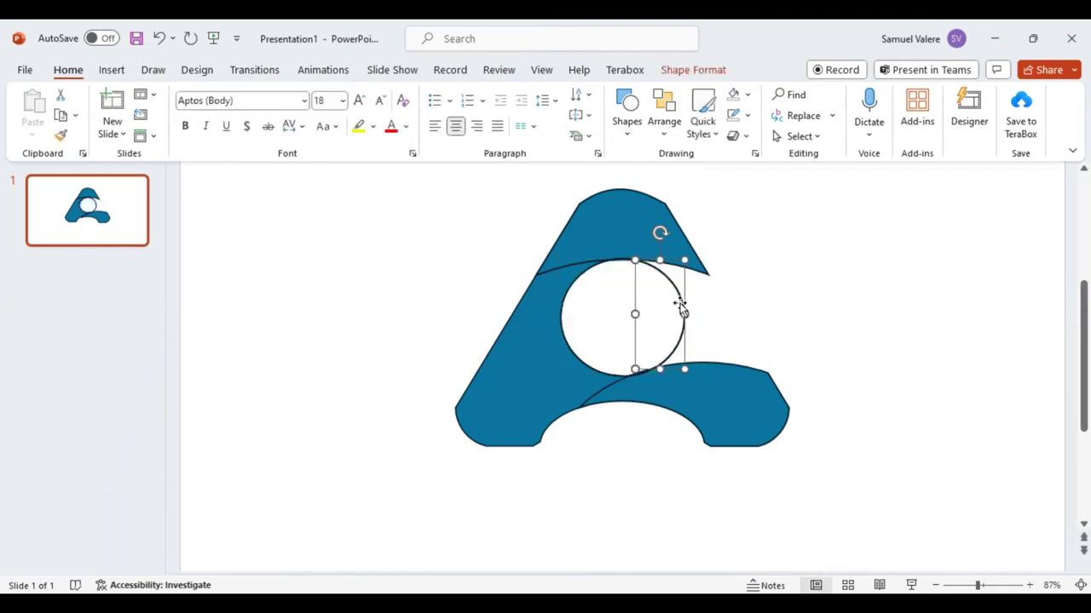
pyautogui.press('Delete')
pyautogui.scroll(1, 735, 329)
pyautogui.scroll(1, 735, 326)
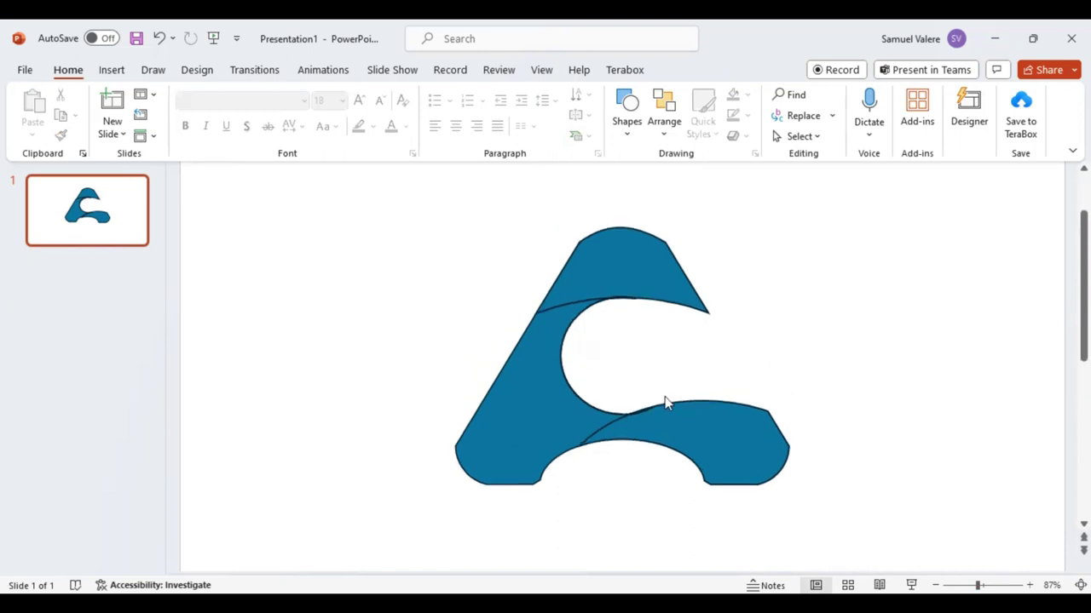
pyautogui.click(673, 424)
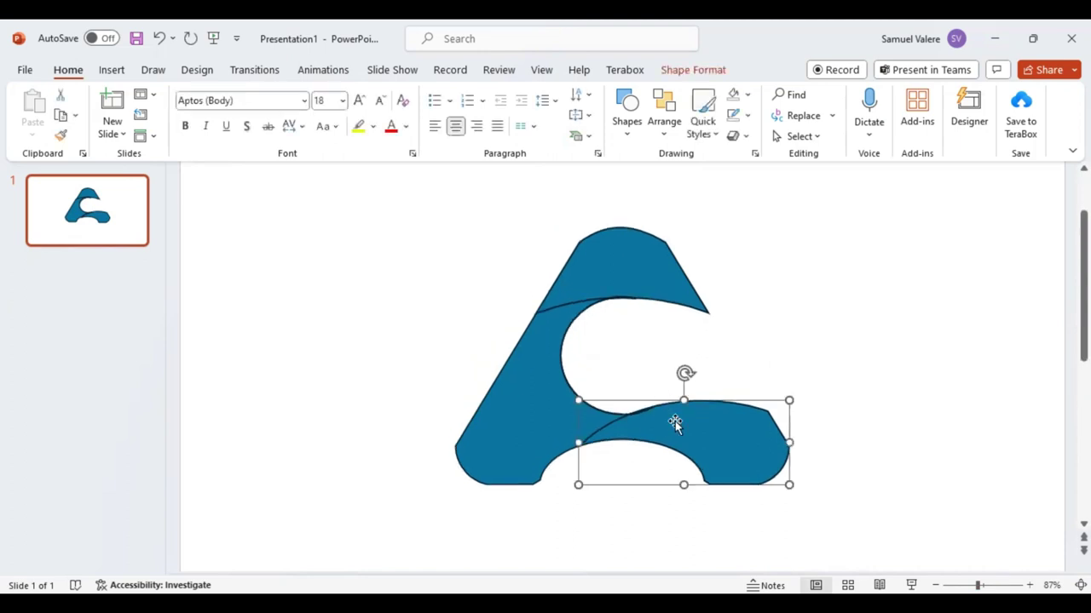
# - Union the small leftover sliver into the lower band piece
pyautogui.click(996, 586)
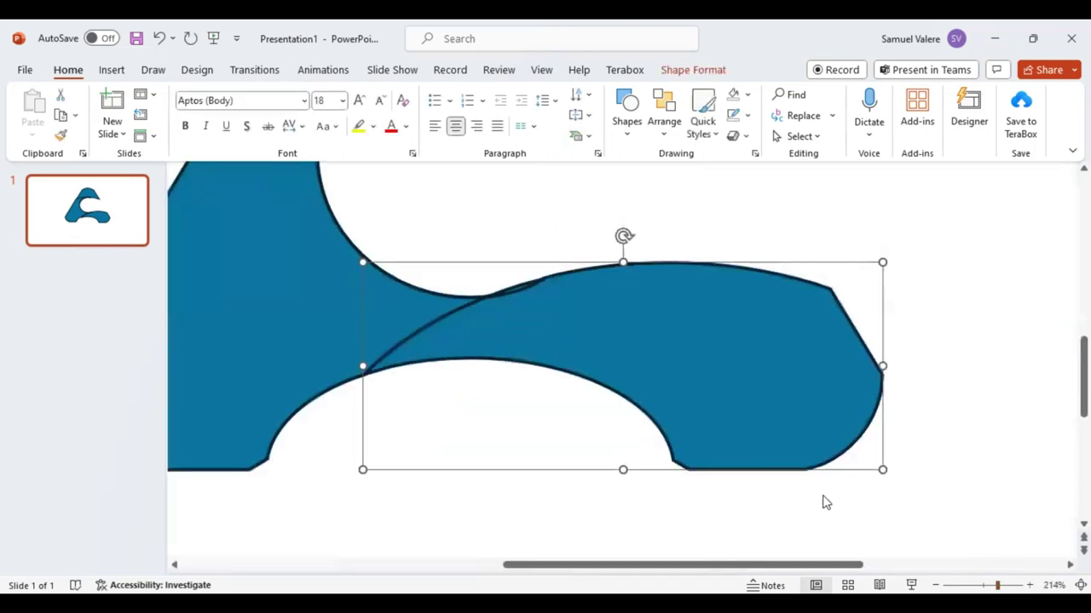
pyautogui.keyDown('shift'); pyautogui.click(520, 291); pyautogui.keyUp('shift')
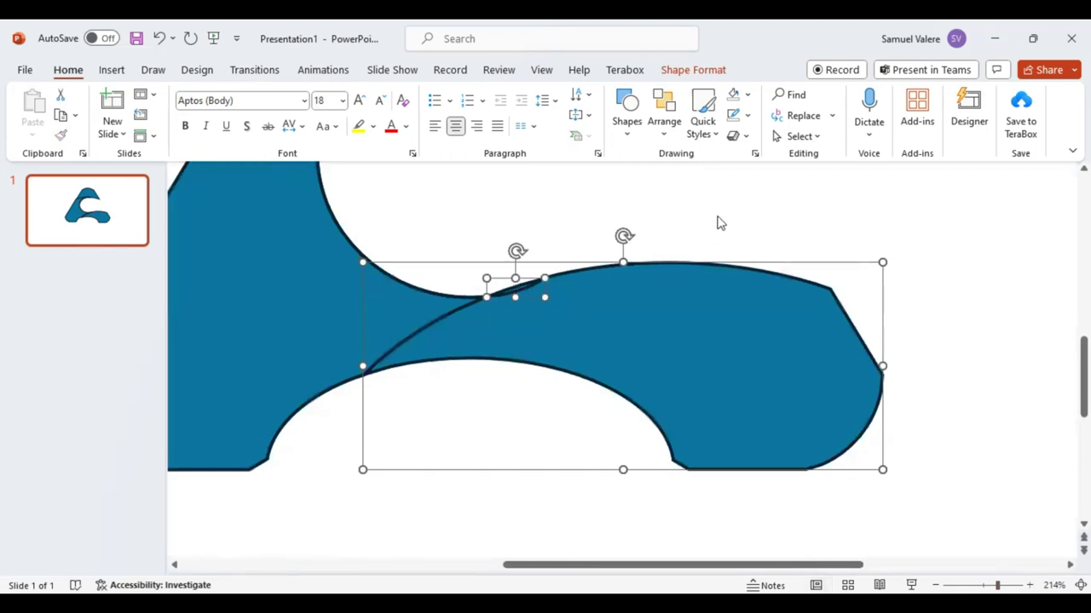
pyautogui.click(689, 72)
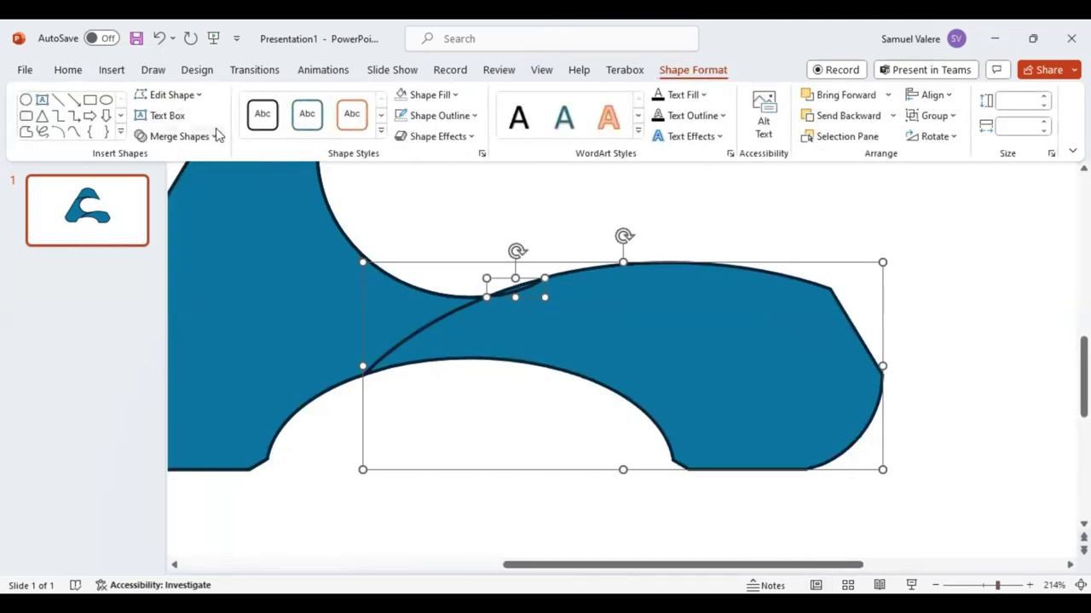
pyautogui.click(215, 138)
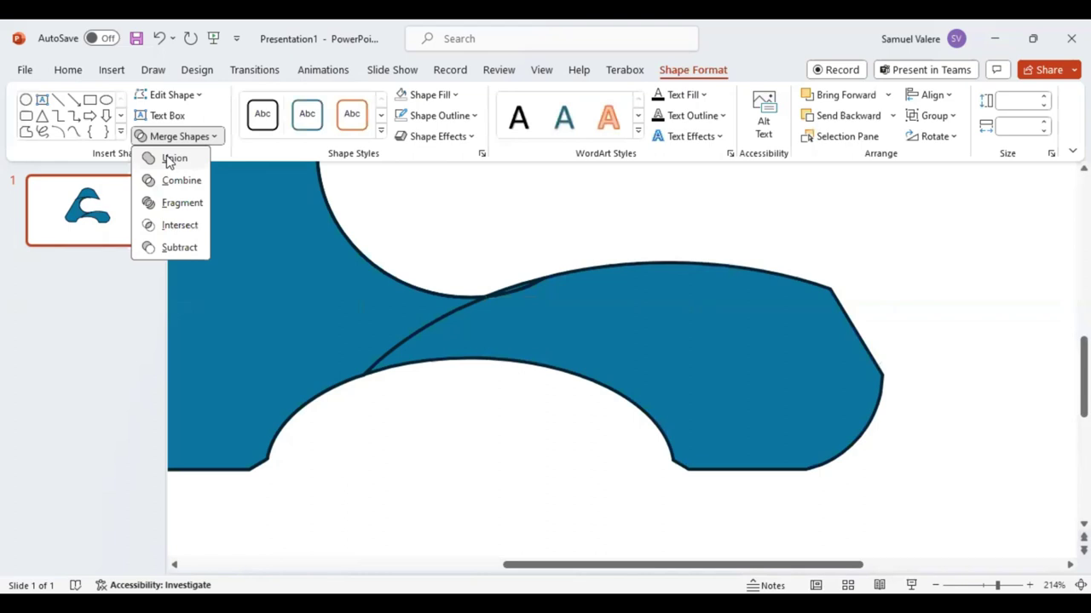
pyautogui.click(437, 290)
pyautogui.scroll(2, 437, 289)
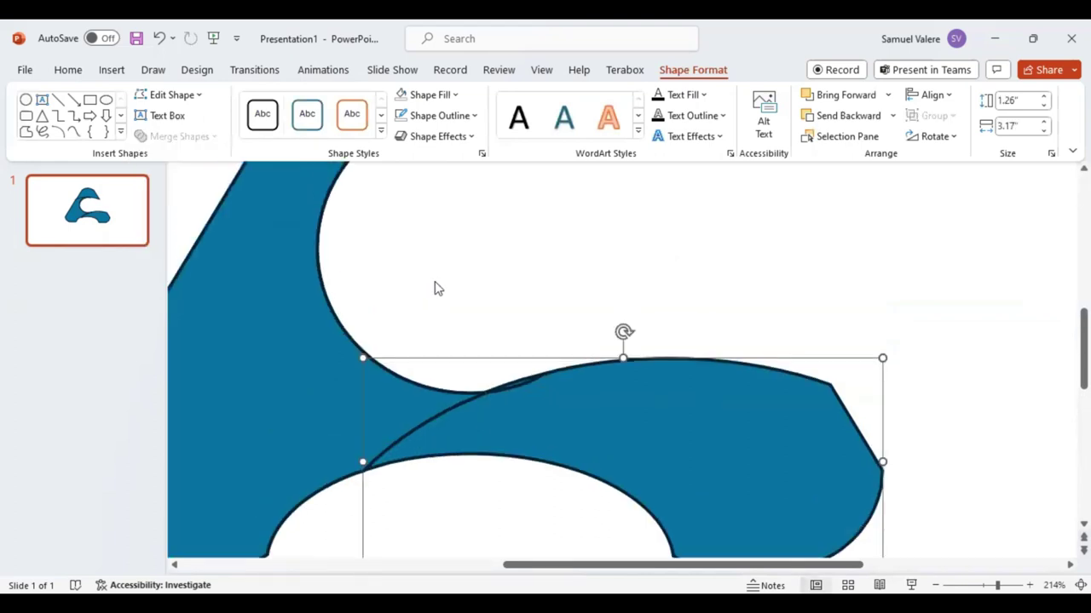
pyautogui.scroll(2, 435, 289)
pyautogui.scroll(1, 430, 284)
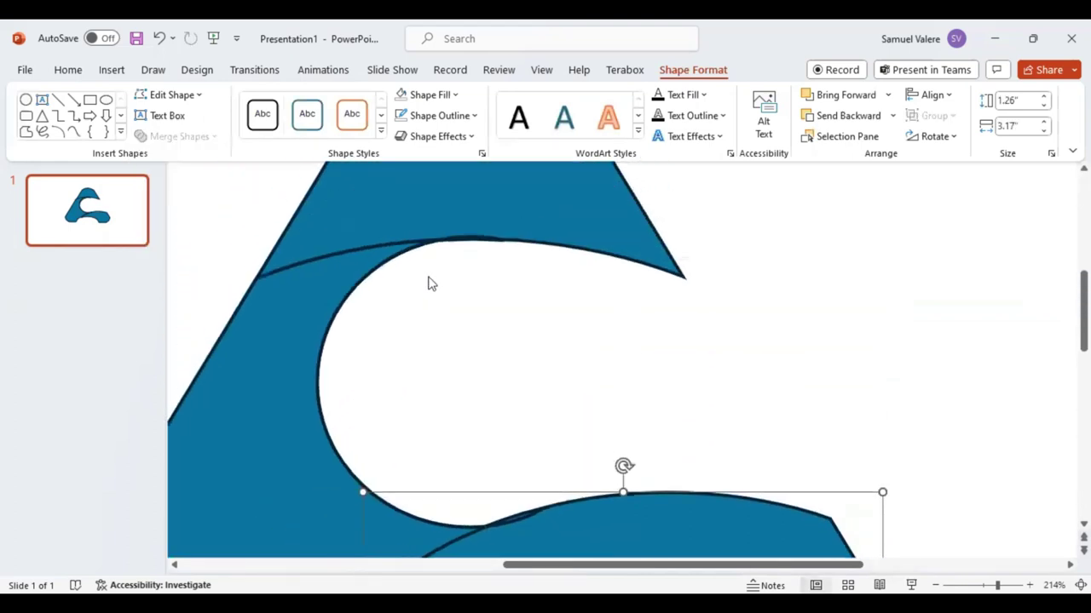
# - Union the small upper-arc segment into the top piece of the A
pyautogui.click(468, 241)
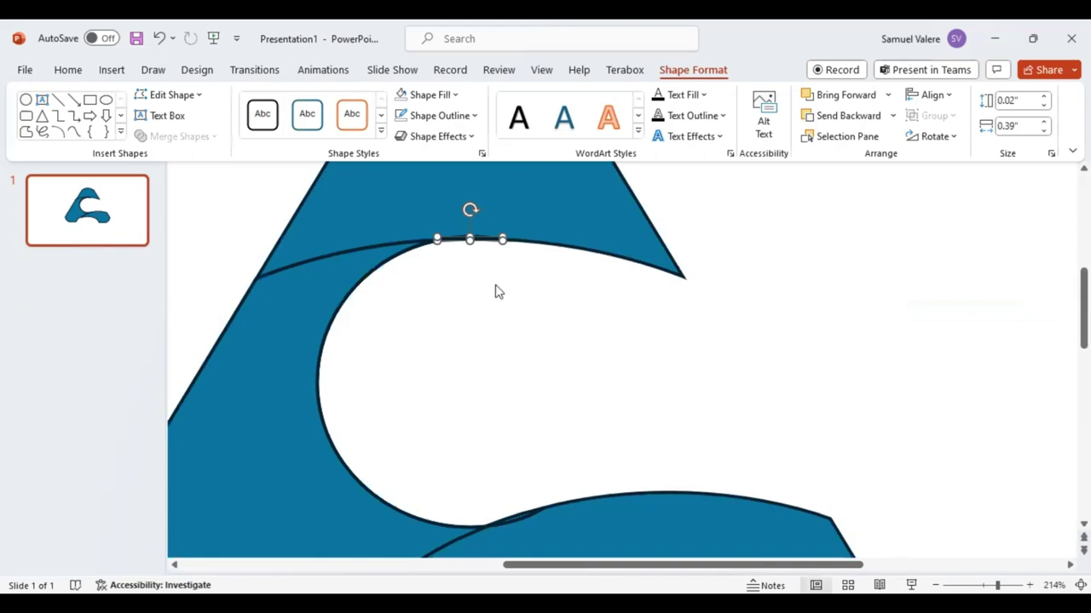
pyautogui.click(496, 292)
pyautogui.click(471, 239)
pyautogui.keyDown('shift'); pyautogui.click(499, 210); pyautogui.keyUp('shift')
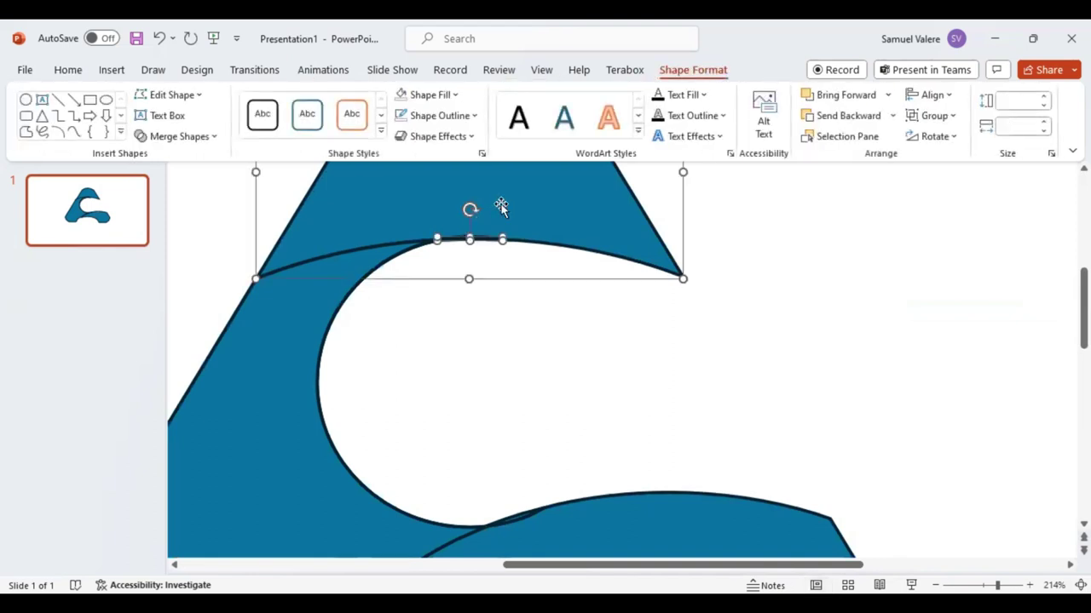
pyautogui.click(203, 139)
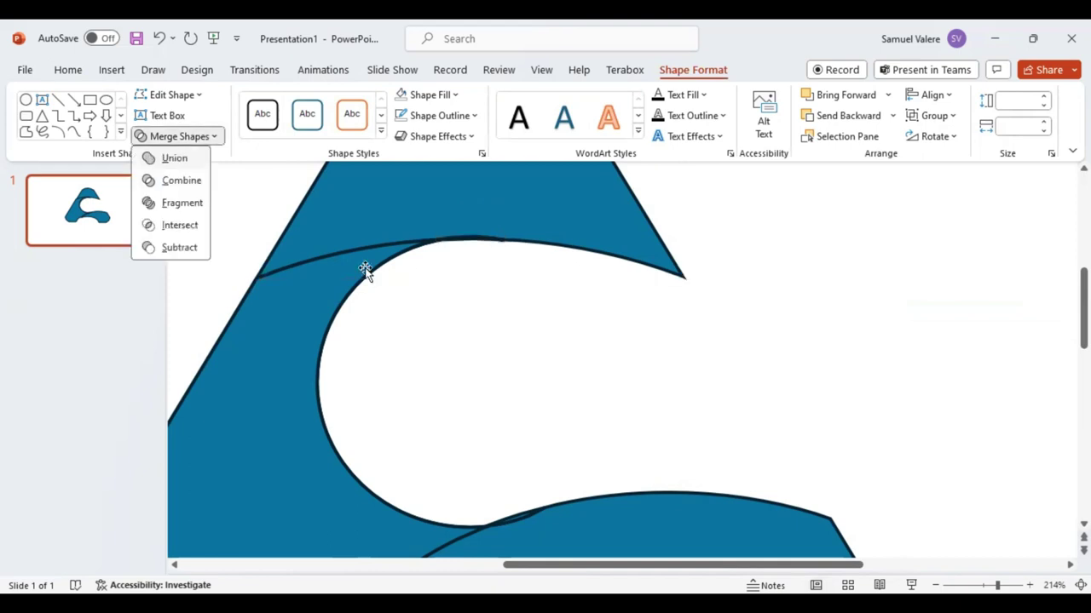
pyautogui.click(465, 239)
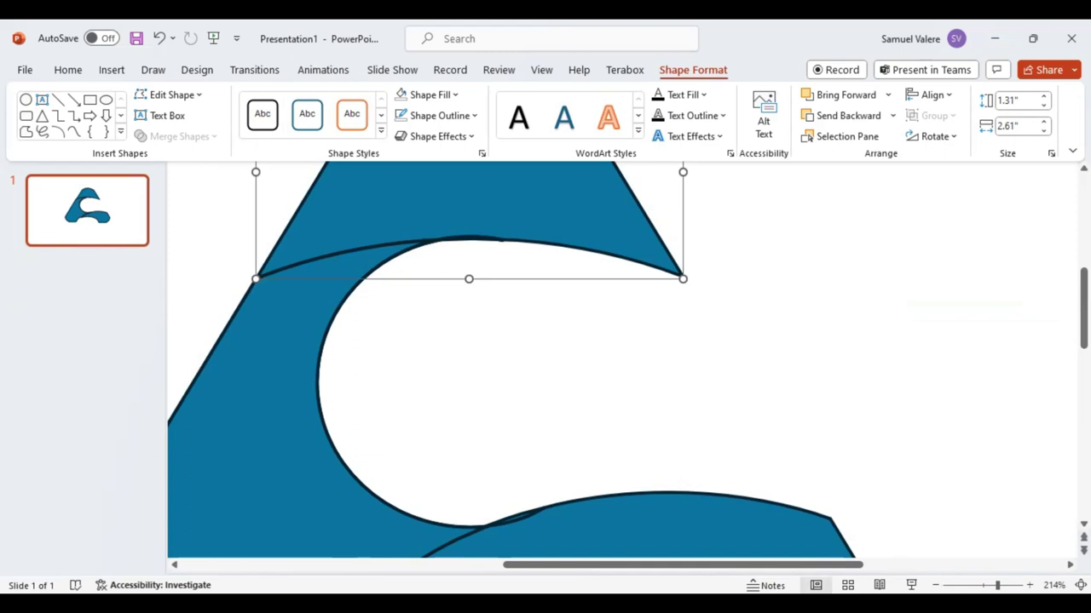
pyautogui.click(981, 586)
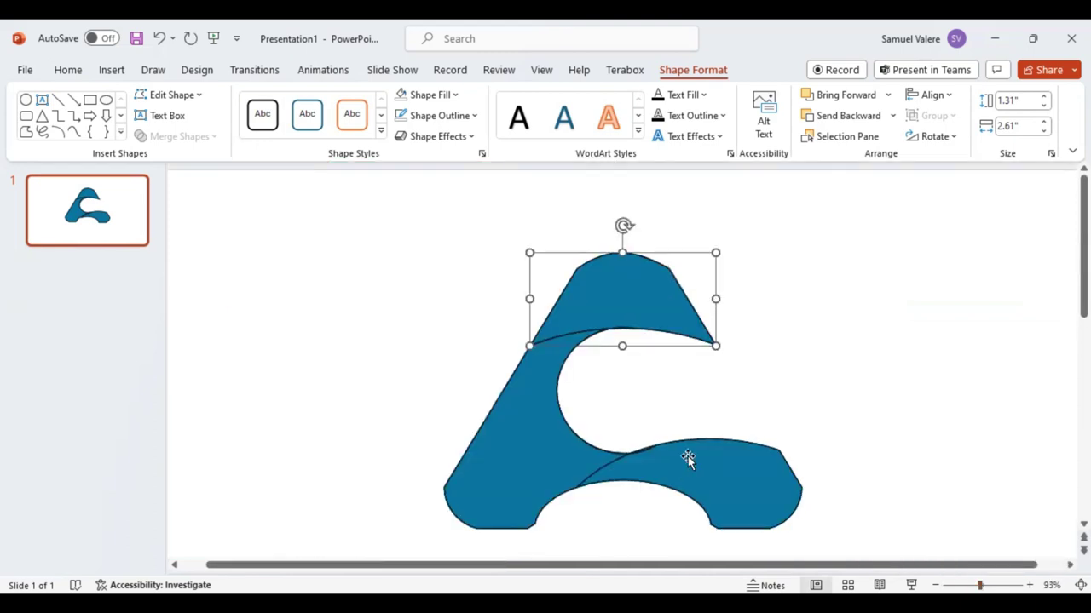
pyautogui.click(706, 474)
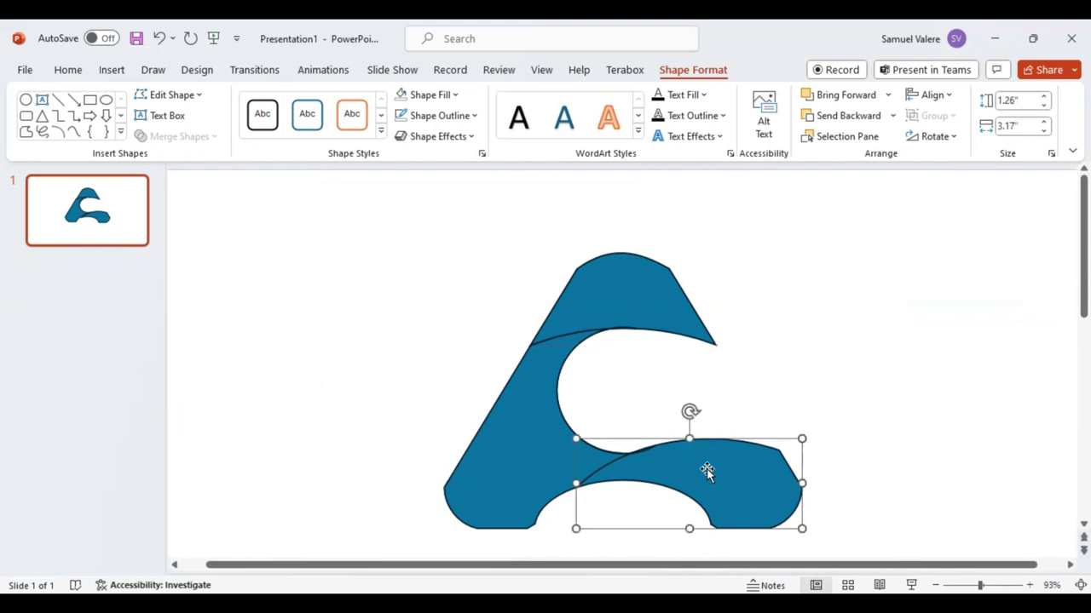
pyautogui.keyDown('shift'); pyautogui.click(531, 426); pyautogui.keyUp('shift')
# - Set No Outline on the top cap, left leg and lower band together
pyautogui.keyDown('shift'); pyautogui.click(622, 304); pyautogui.keyUp('shift')
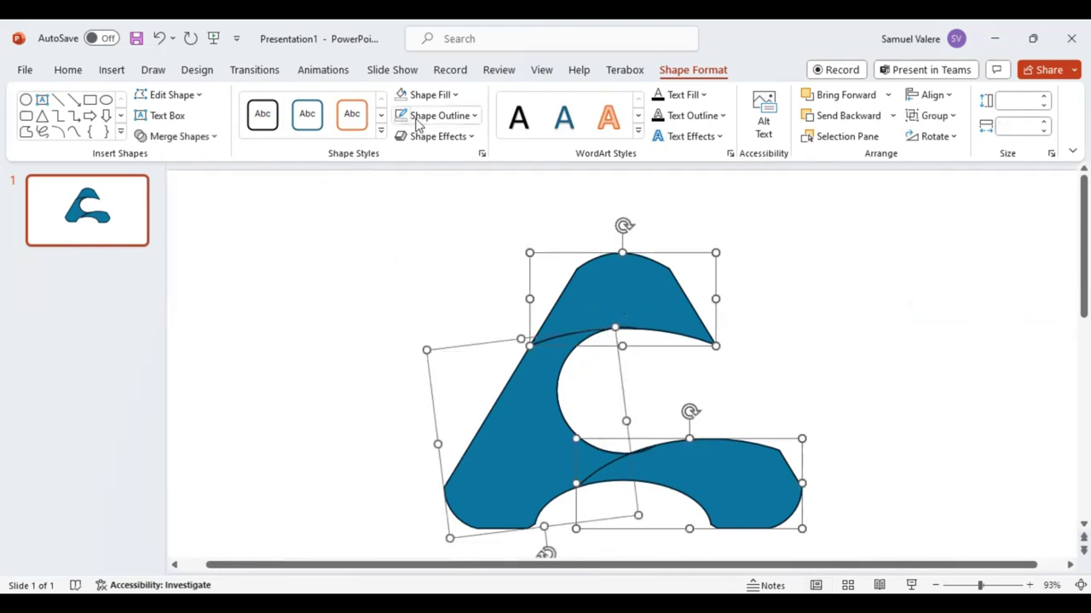
pyautogui.click(476, 116)
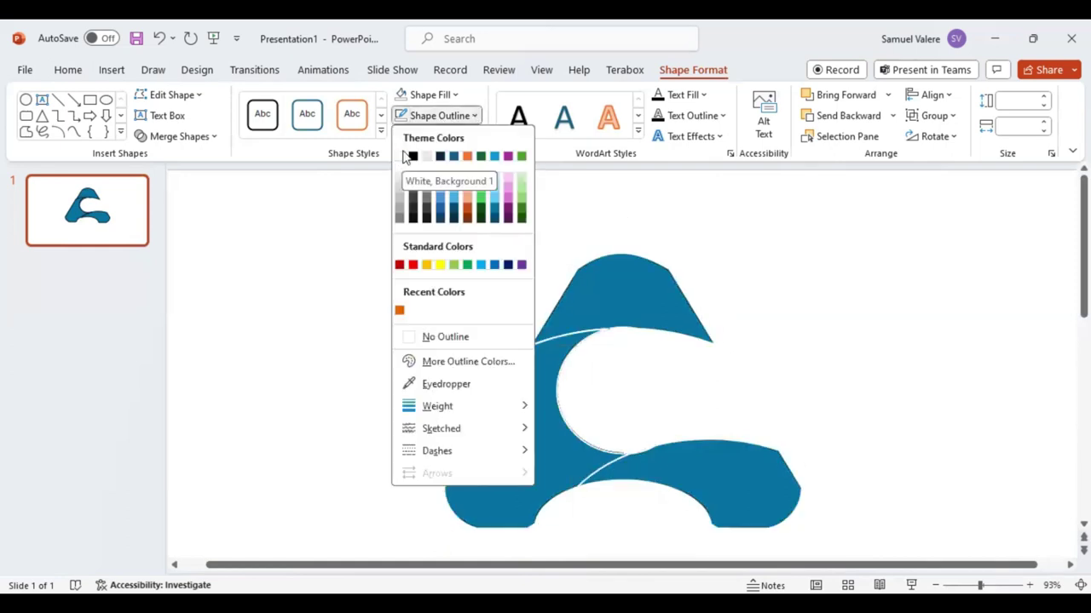
pyautogui.click(407, 337)
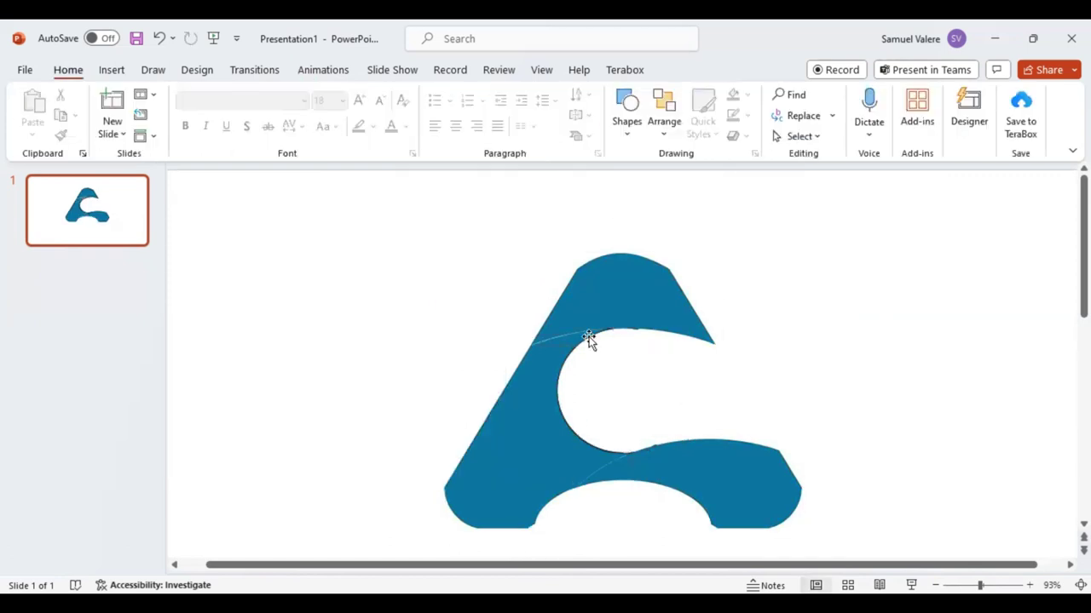
pyautogui.click(592, 344)
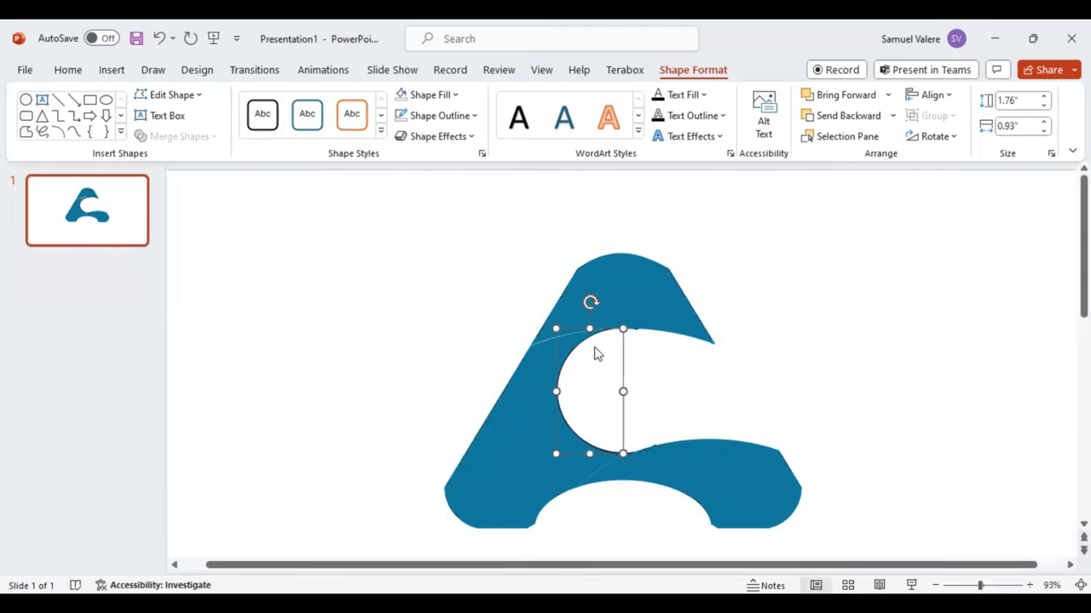
pyautogui.press('Escape')
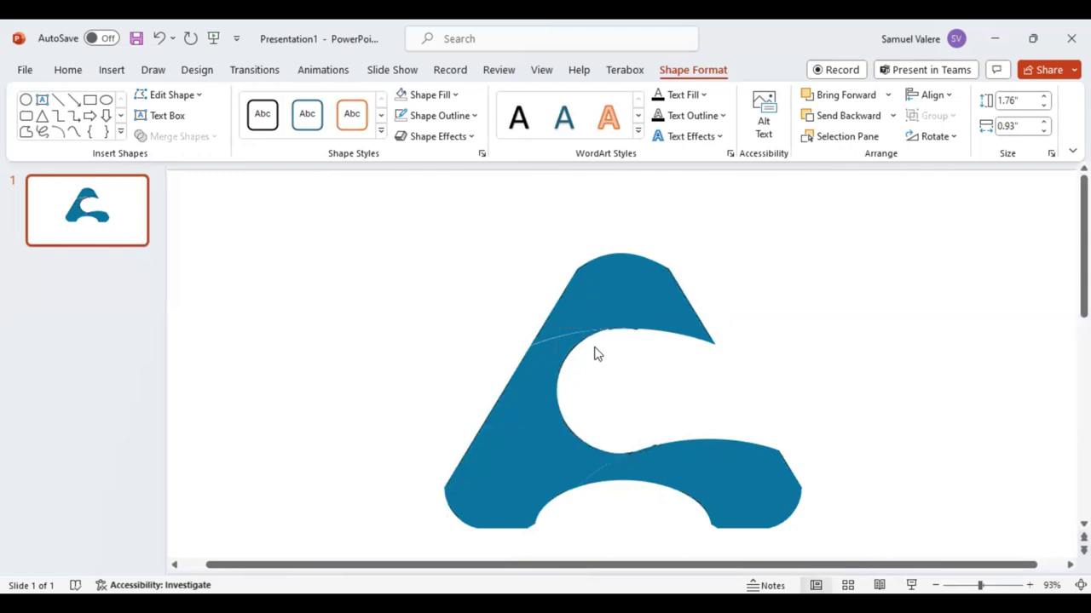
# - Delete the left leg piece, then undo to restore it
pyautogui.click(609, 329)
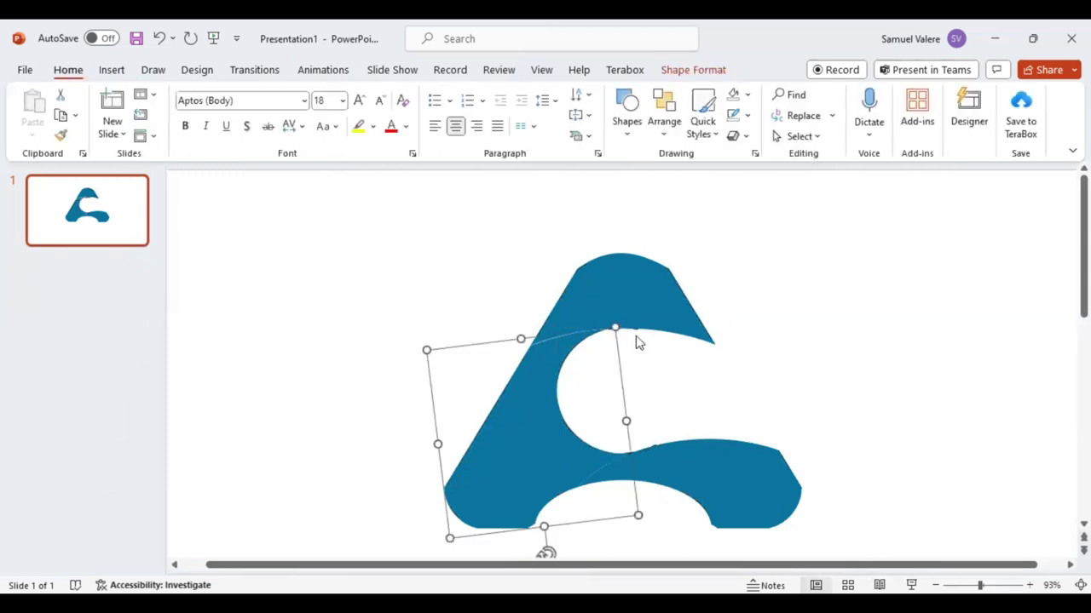
pyautogui.press('Delete')
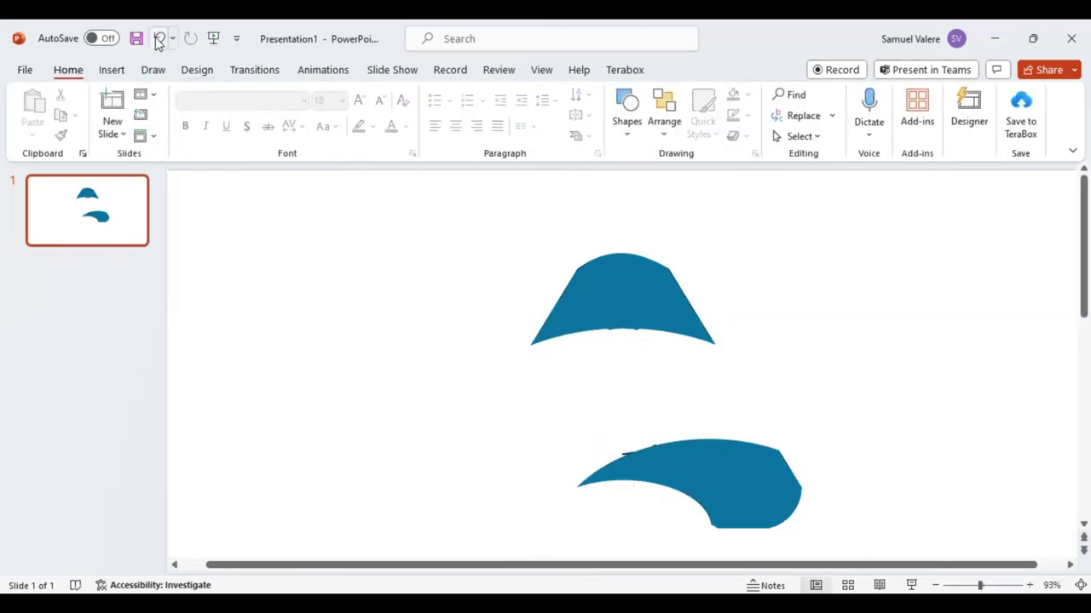
pyautogui.click(158, 37)
pyautogui.press('Escape')
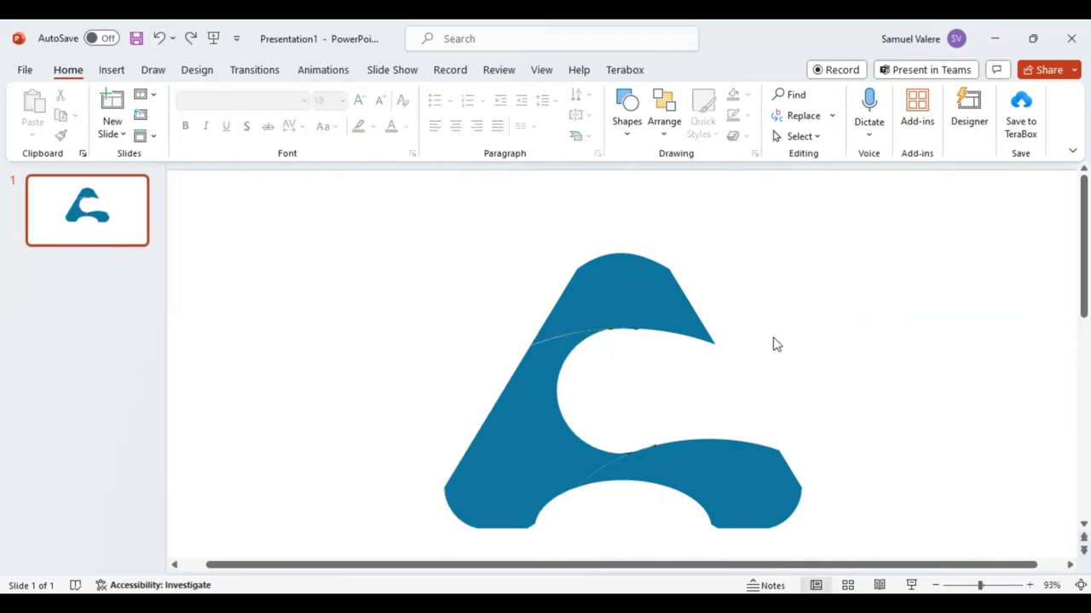
pyautogui.scroll(-1, 774, 342)
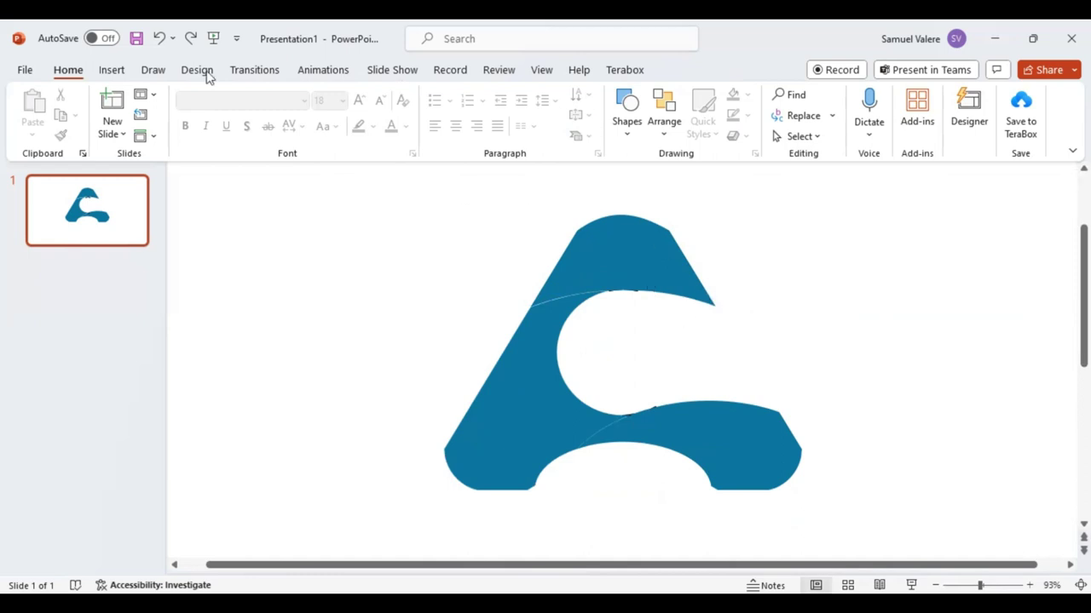
# - Apply a gradient fill to the top piece through the Format Shape pane
pyautogui.click(646, 265)
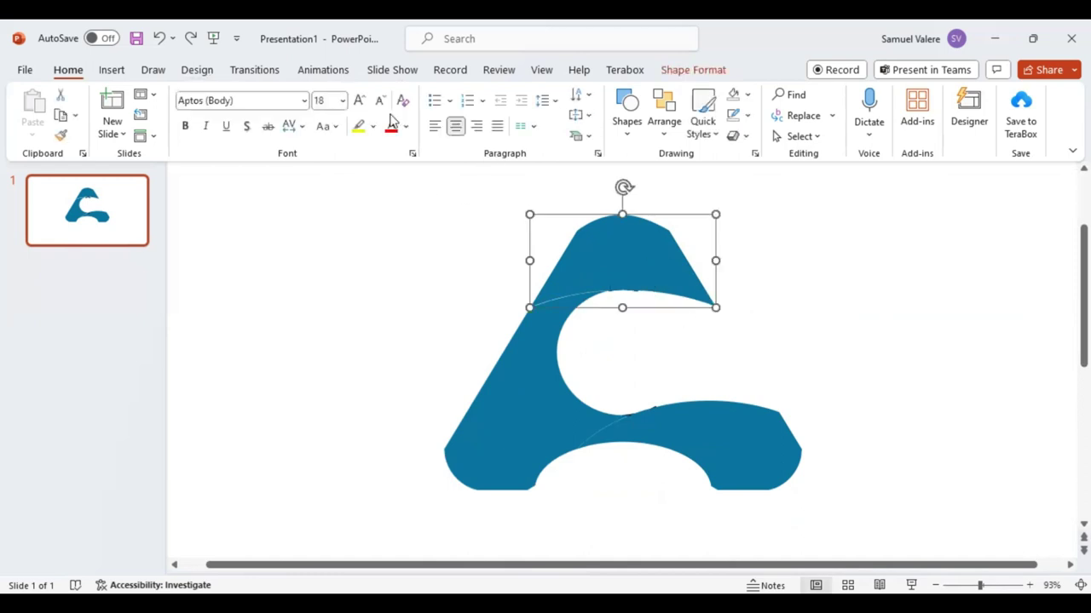
pyautogui.click(673, 70)
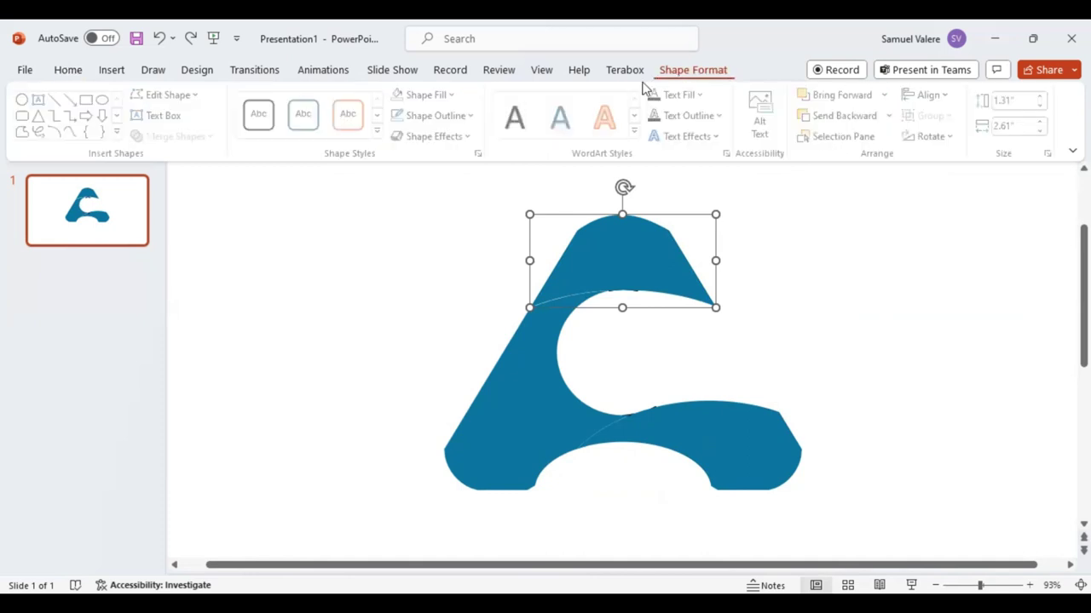
pyautogui.click(457, 94)
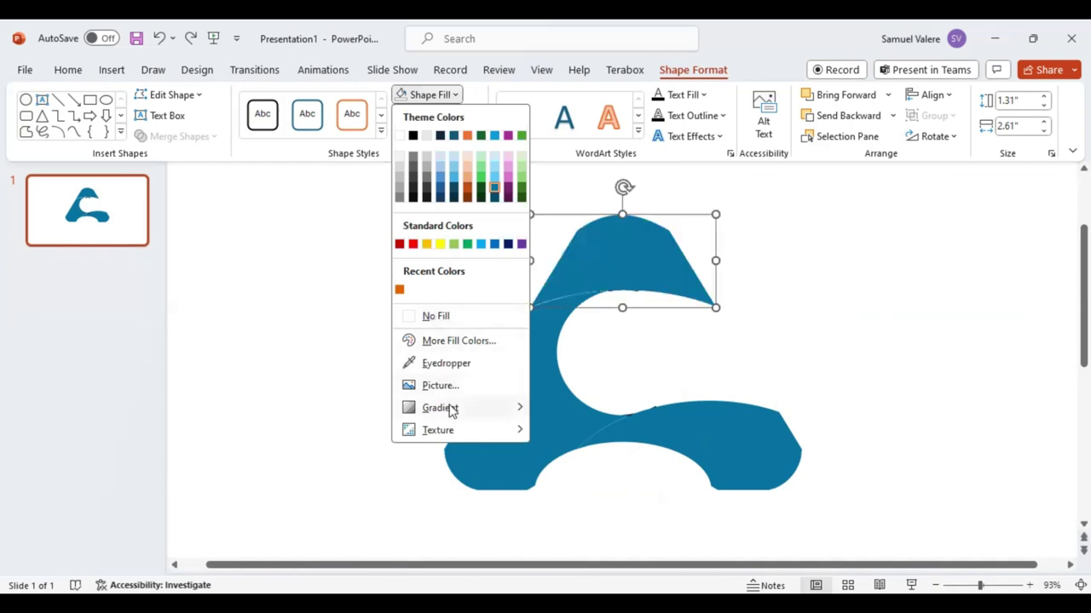
pyautogui.moveTo(440, 407)
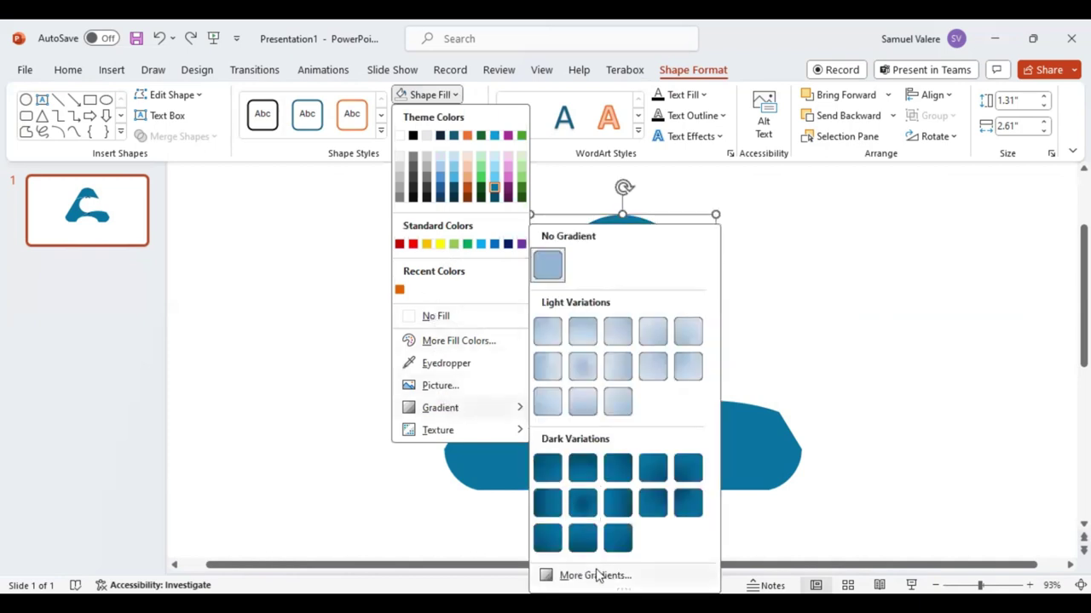
pyautogui.click(596, 576)
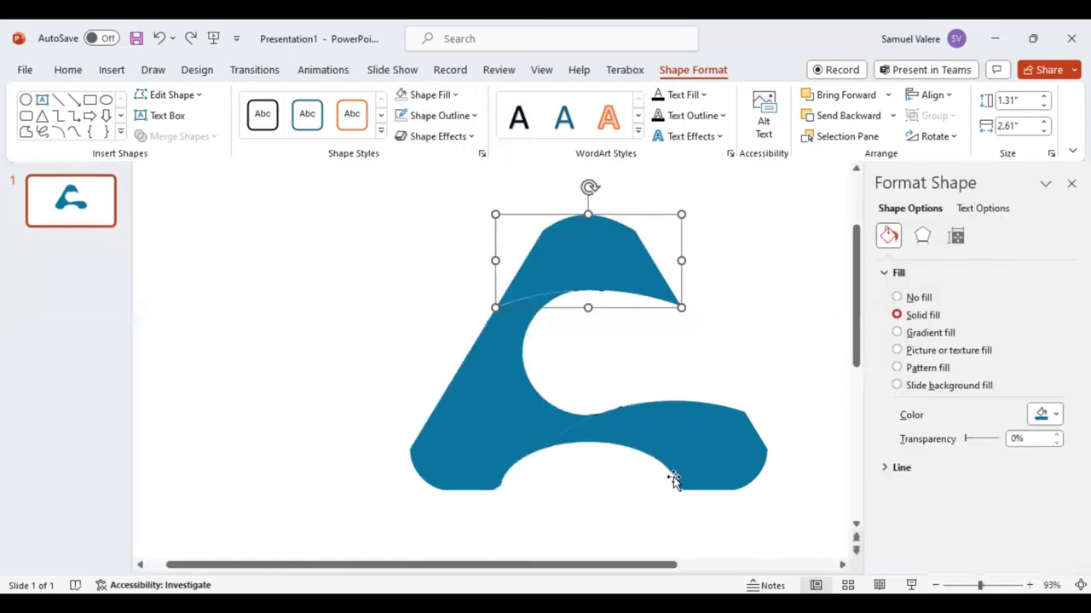
pyautogui.click(902, 333)
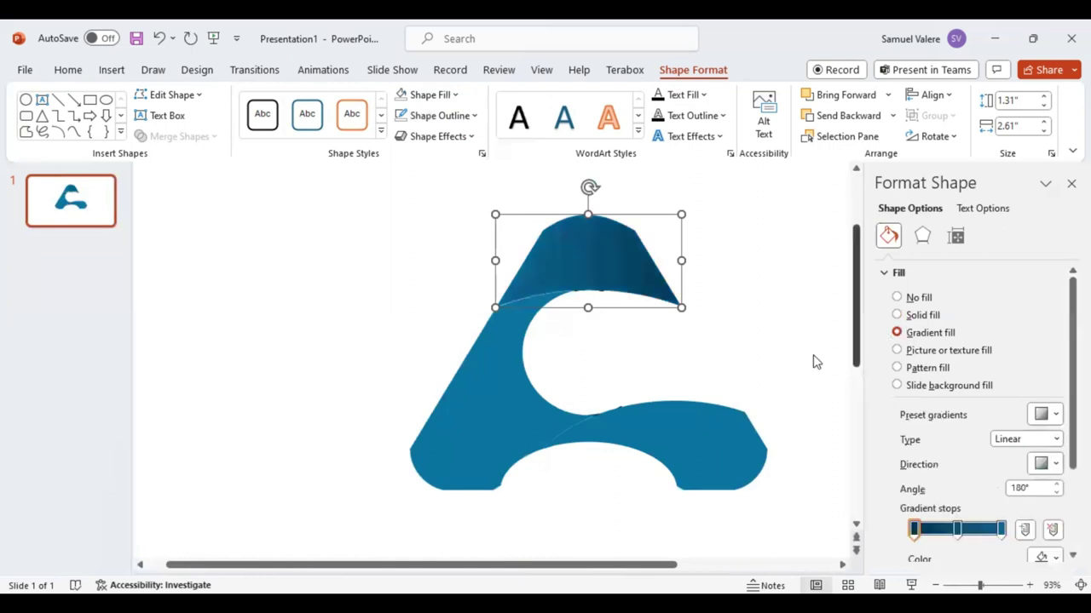
# - Remove the middle gradient stop and adjust the remaining stops and direction
pyautogui.click(957, 530)
pyautogui.moveTo(956, 530); pyautogui.dragTo(954, 530)
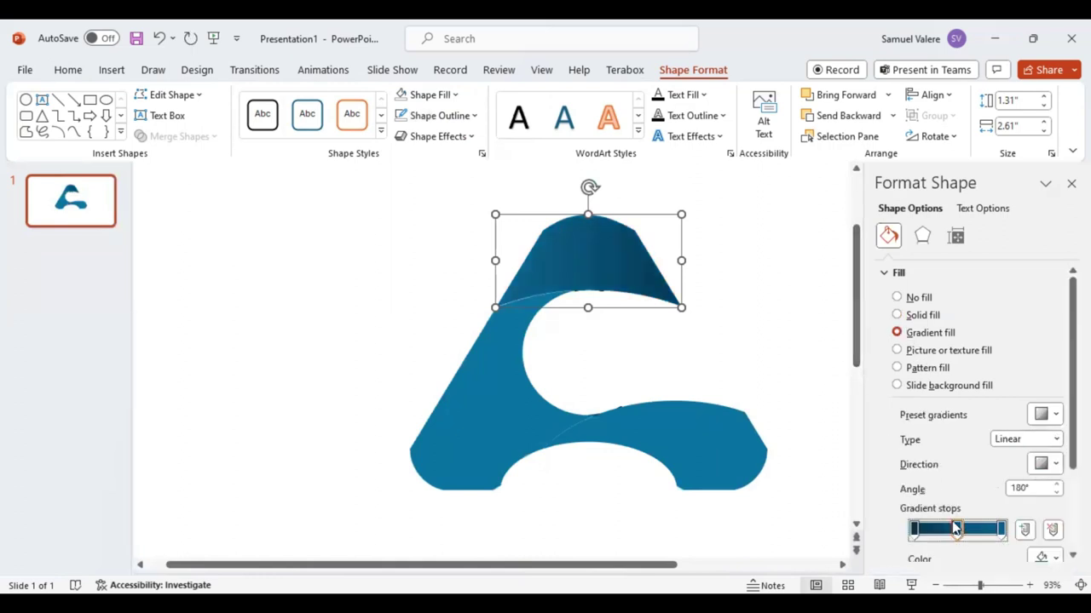
pyautogui.click(1053, 530)
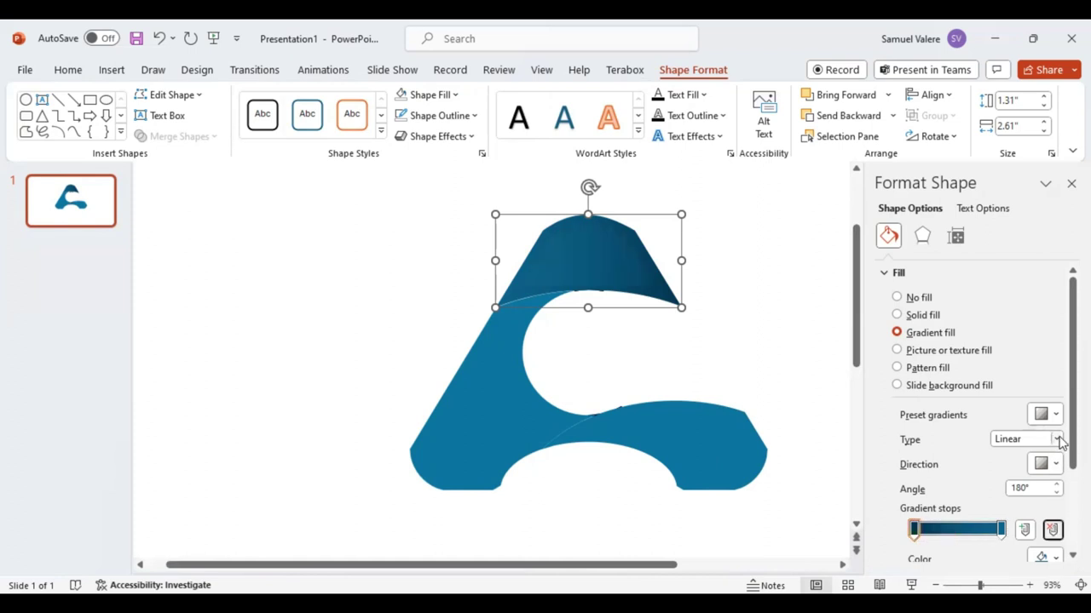
pyautogui.click(1056, 464)
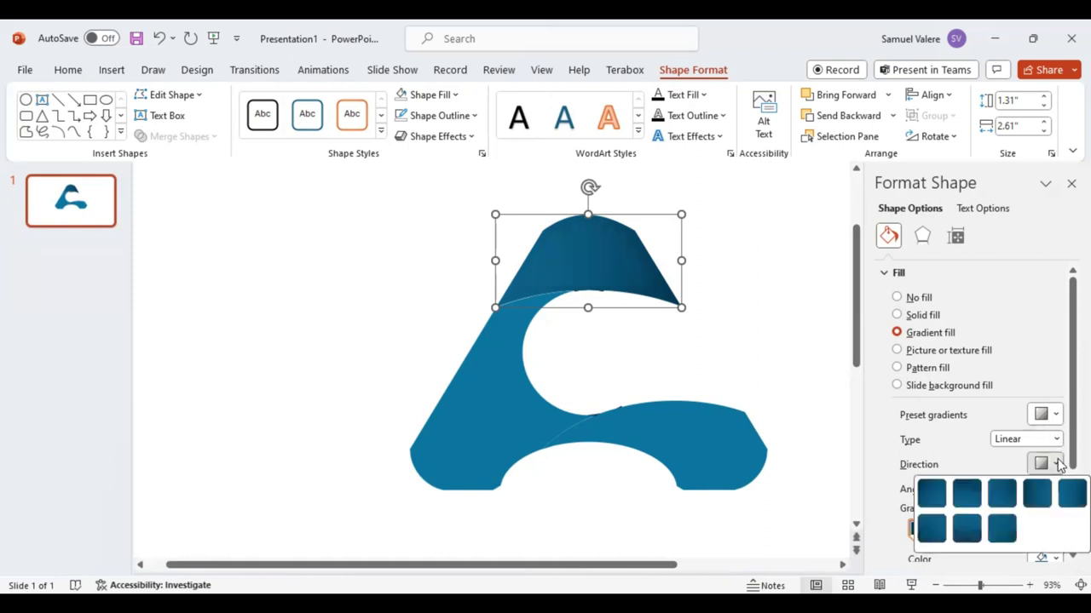
pyautogui.click(1072, 493)
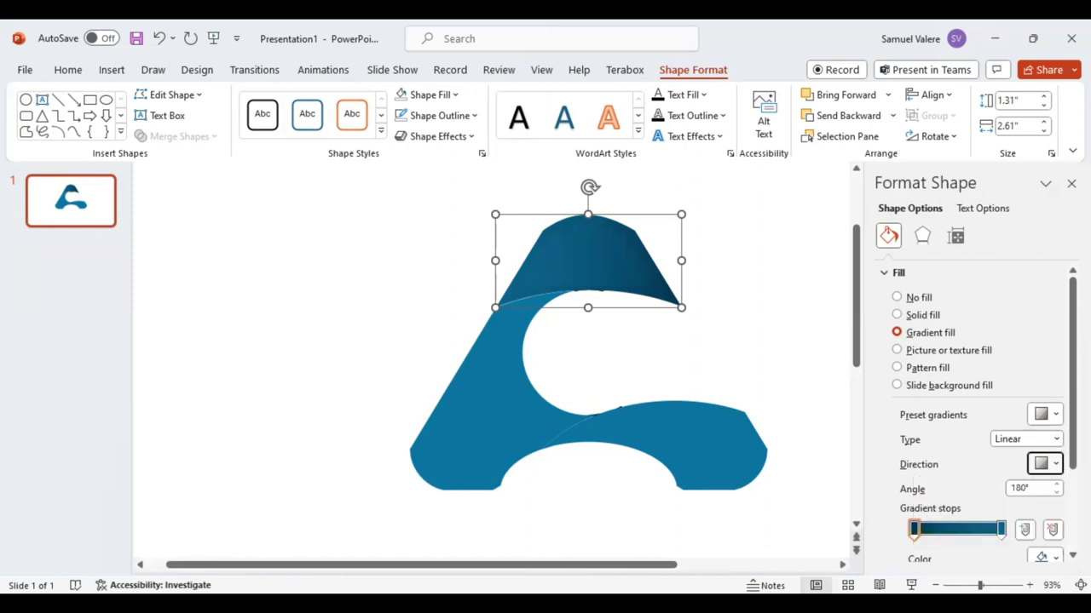
pyautogui.click(1056, 463)
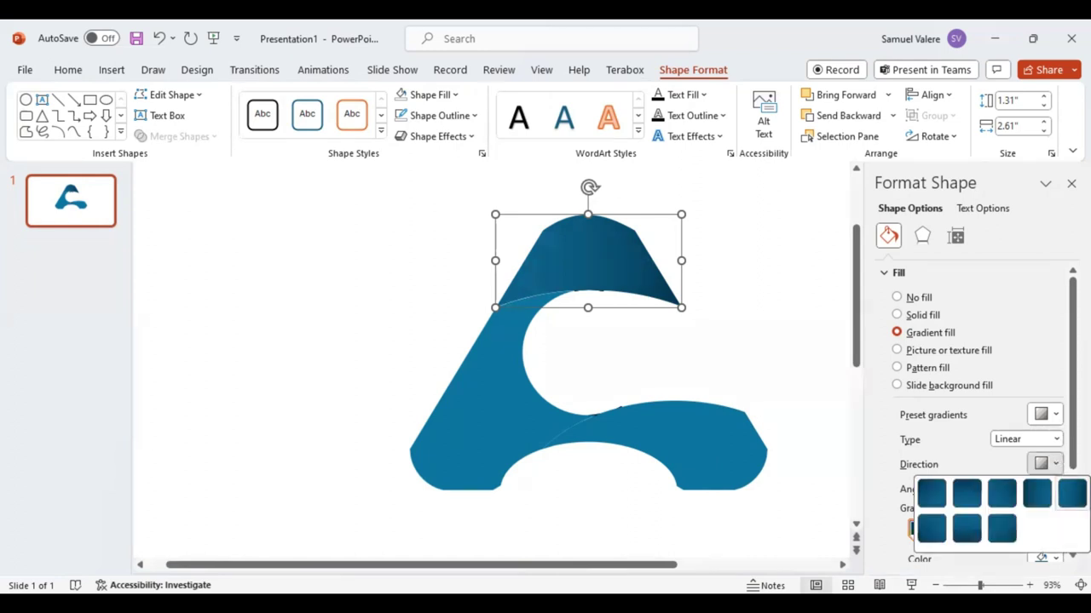
pyautogui.click(920, 529)
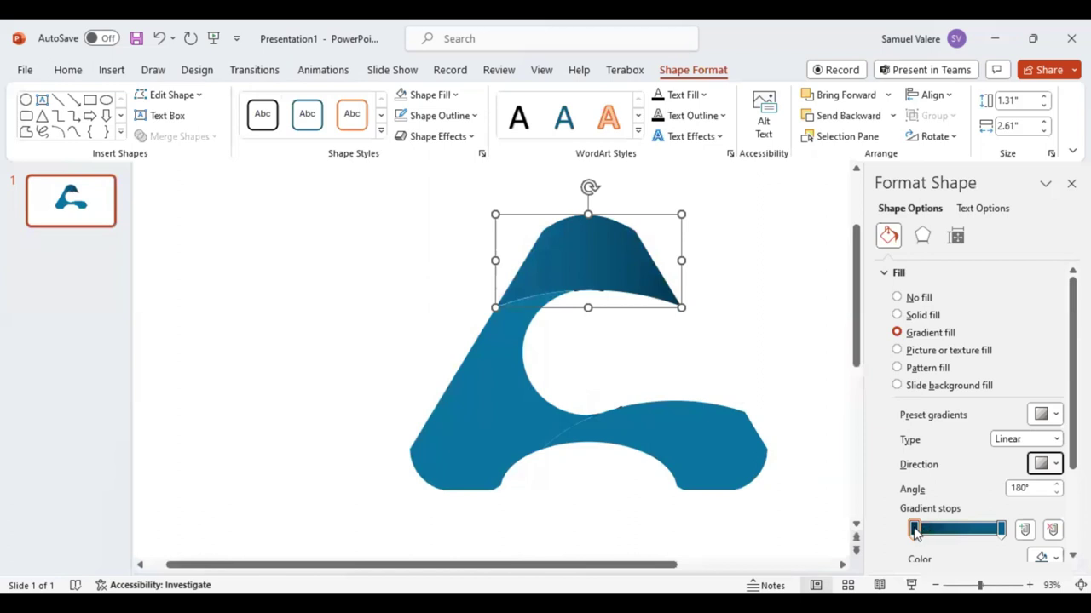
pyautogui.moveTo(914, 529); pyautogui.dragTo(930, 530)
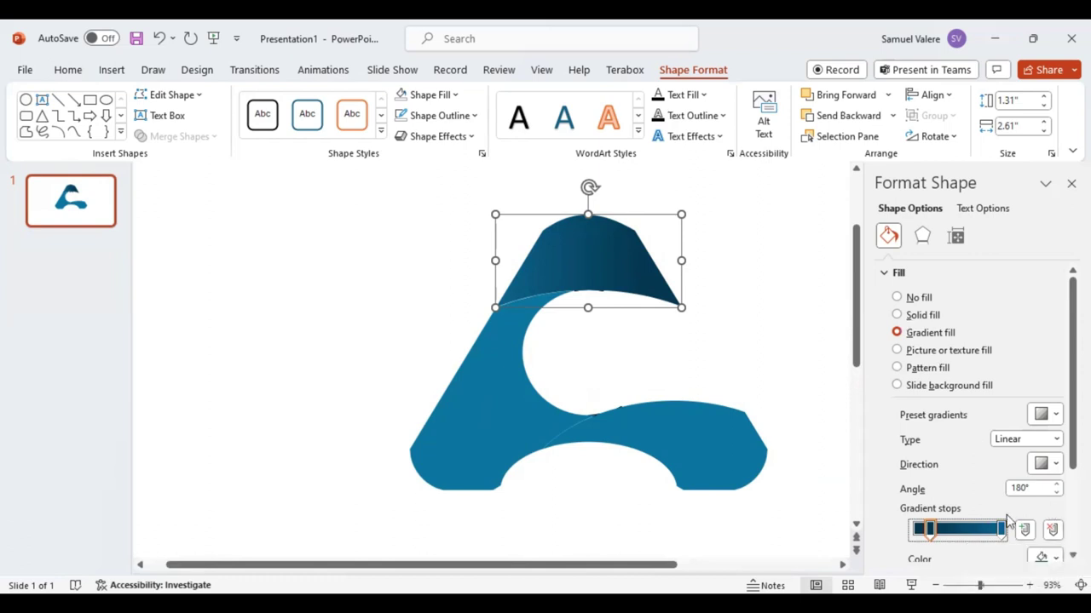
# - Make one gradient stop dark navy and move a light blue stop to about 80%
pyautogui.scroll(-3, 989, 494)
pyautogui.click(1055, 444)
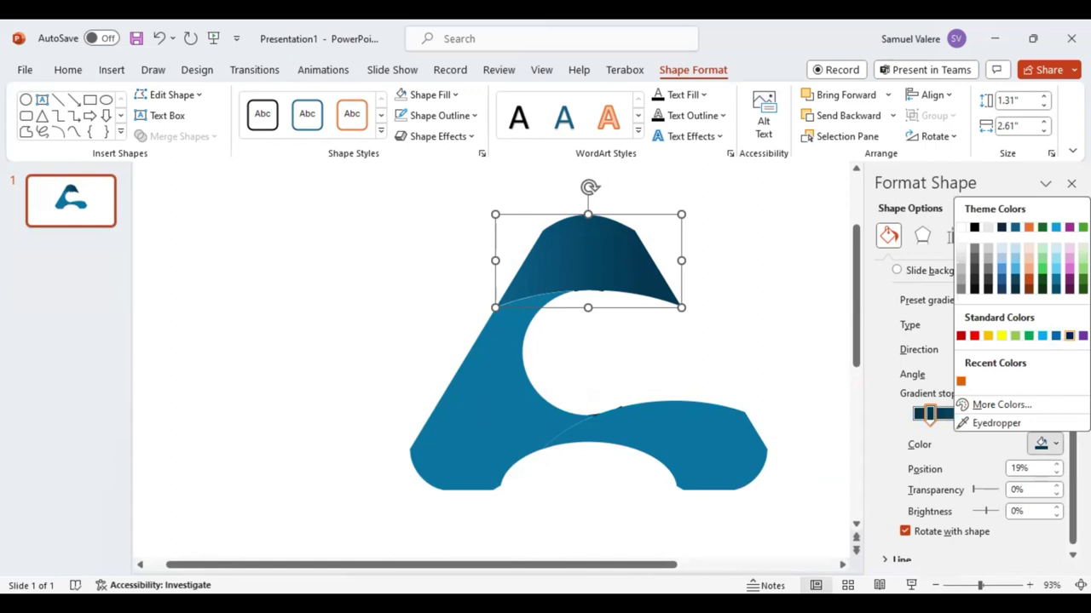
pyautogui.click(1070, 335)
pyautogui.click(1002, 415)
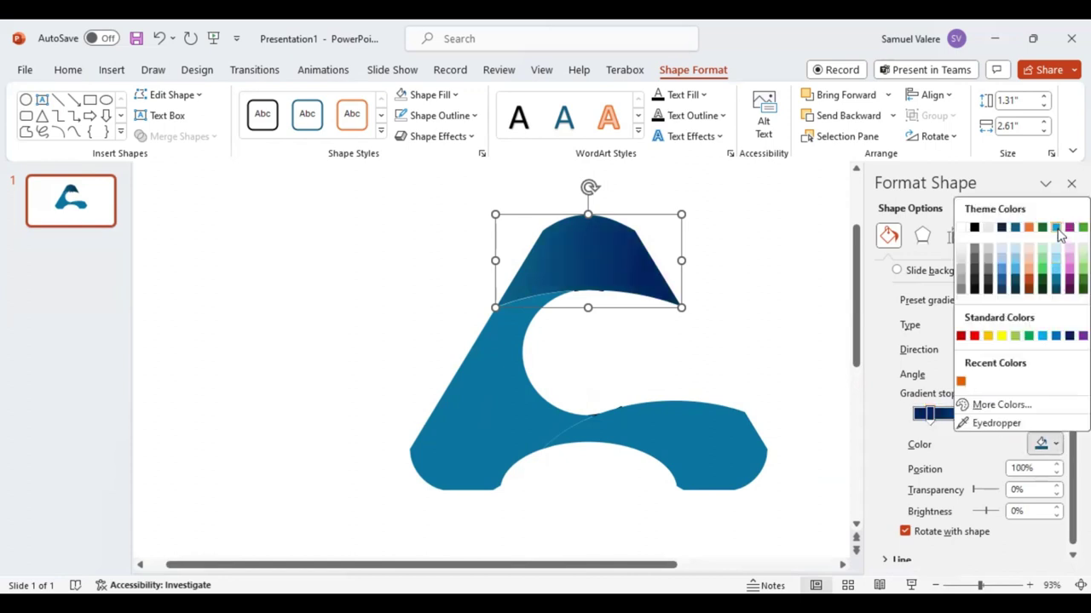
pyautogui.click(986, 394)
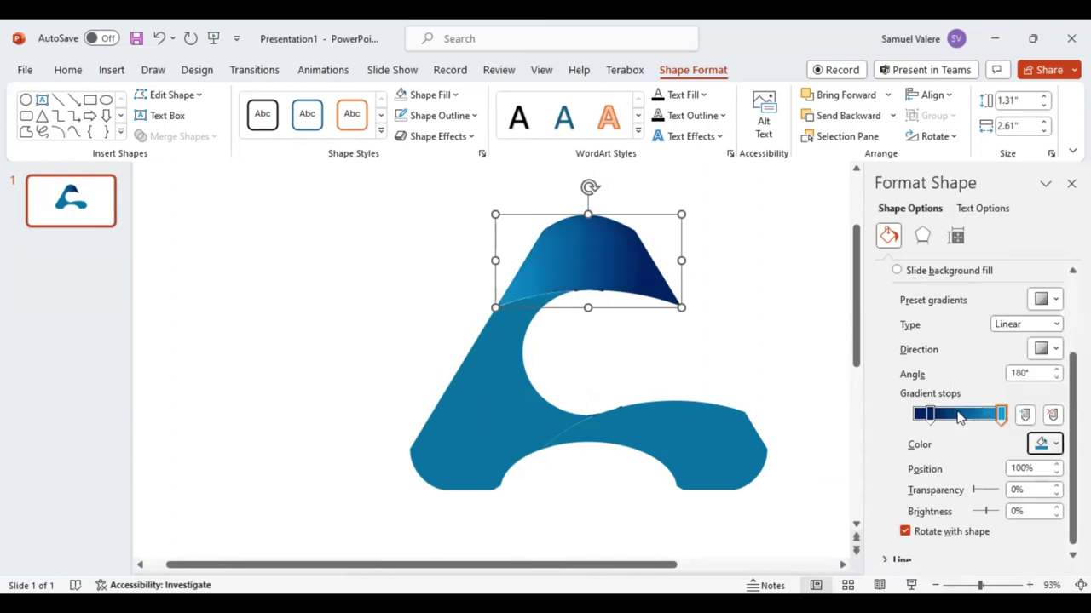
pyautogui.moveTo(1000, 415); pyautogui.dragTo(981, 415)
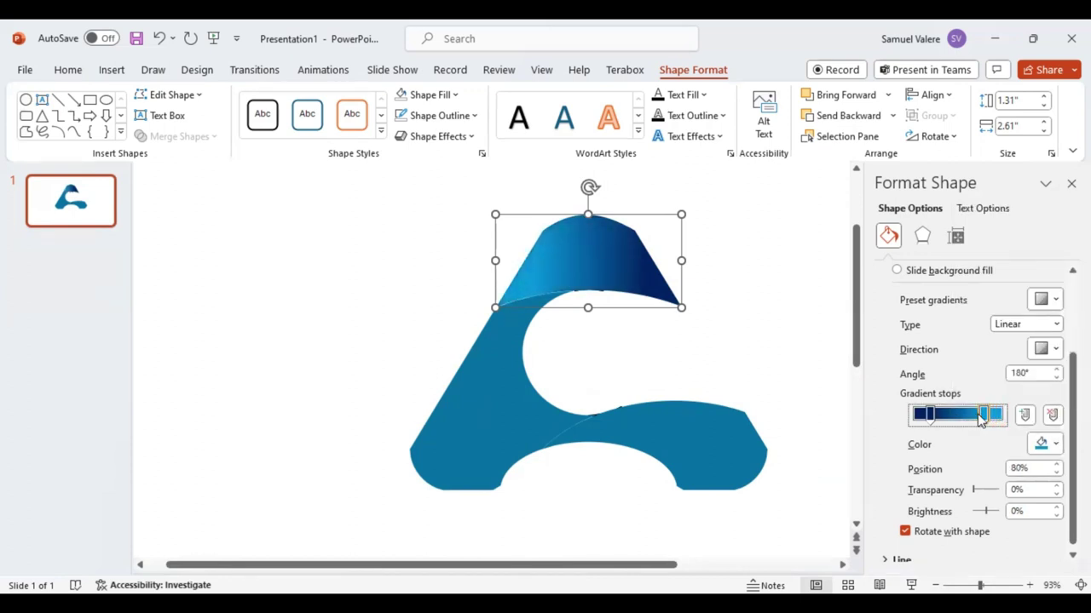
pyautogui.click(929, 415)
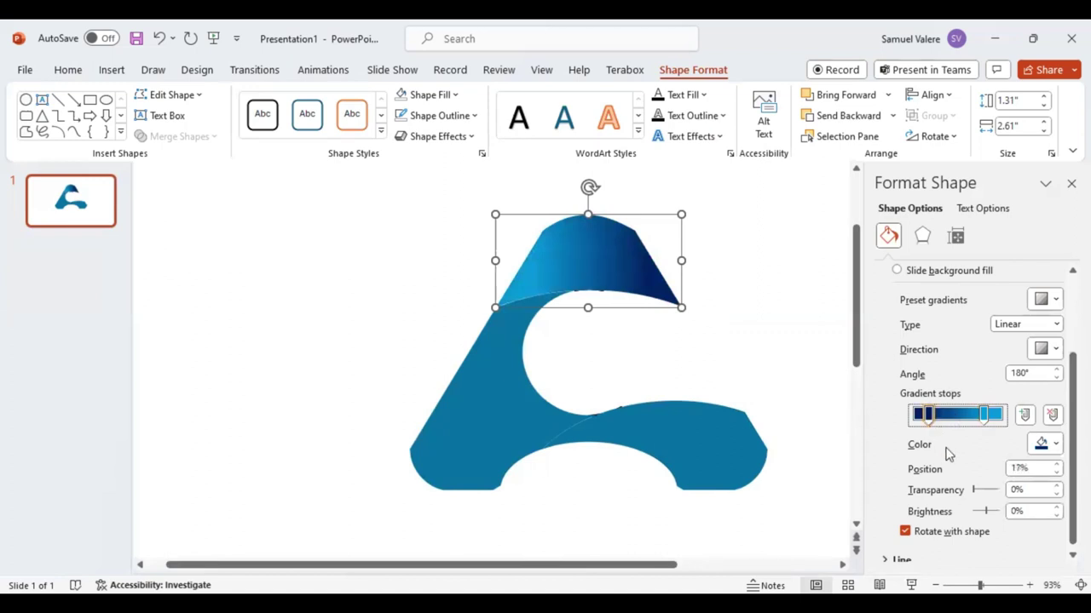
# - Apply gradient fill to the lower curved band and the left slanted piece
pyautogui.click(710, 437)
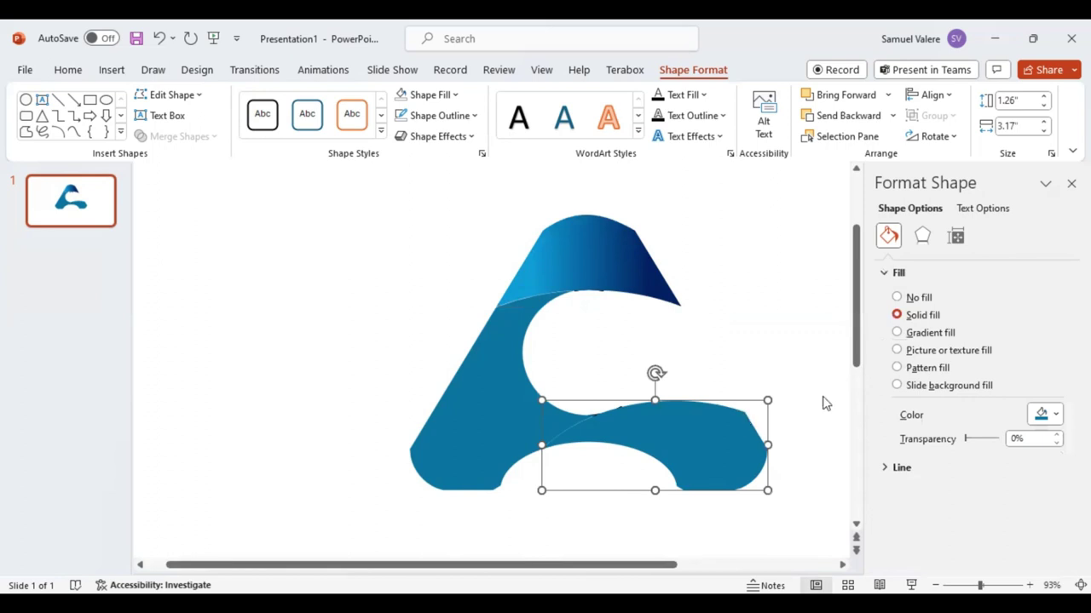
pyautogui.click(898, 333)
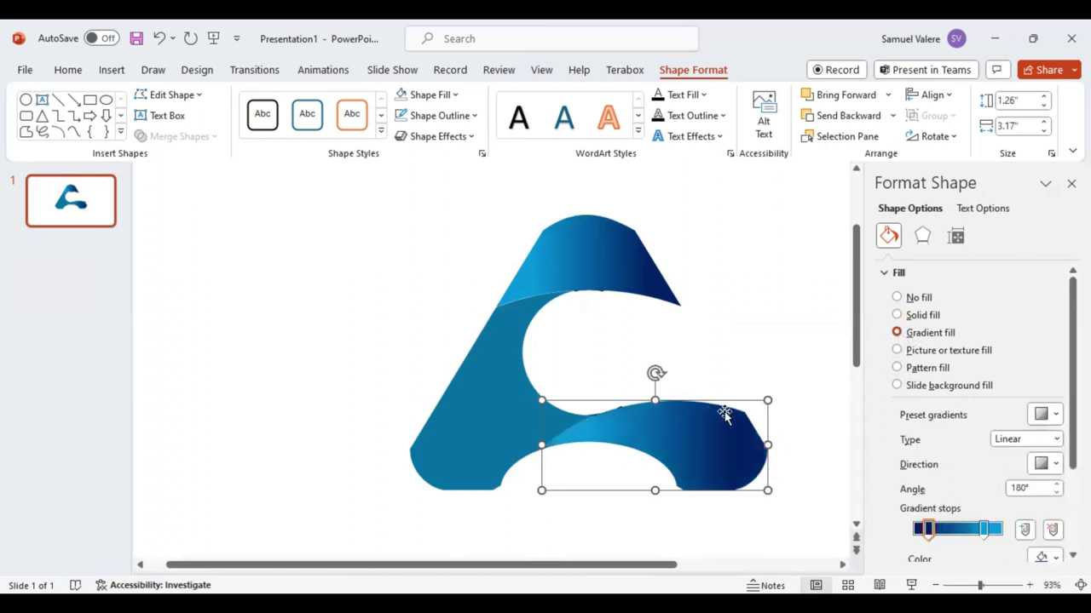
pyautogui.click(471, 409)
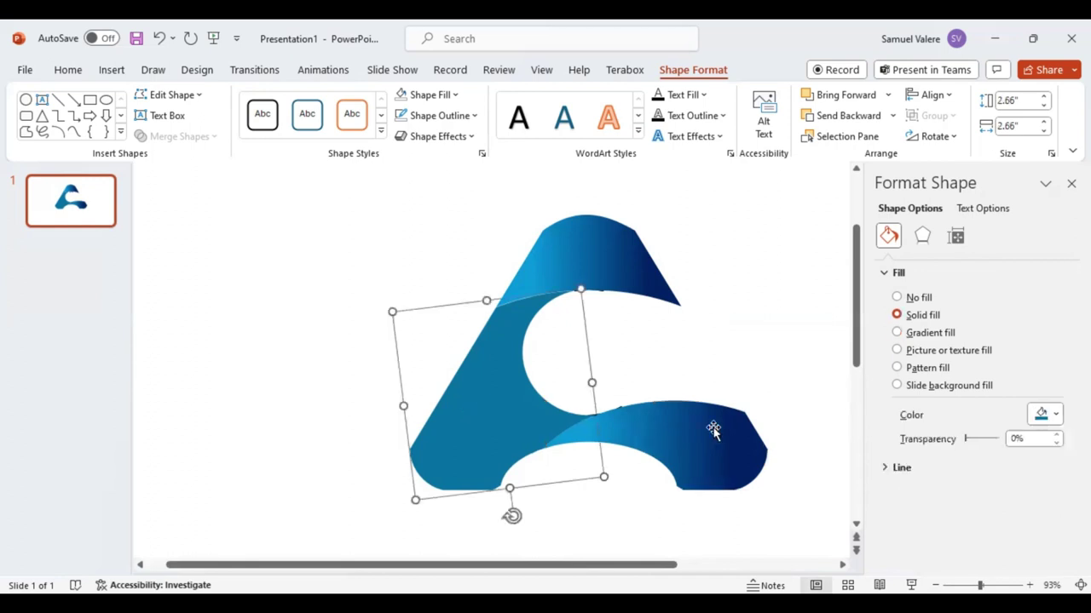
pyautogui.click(896, 333)
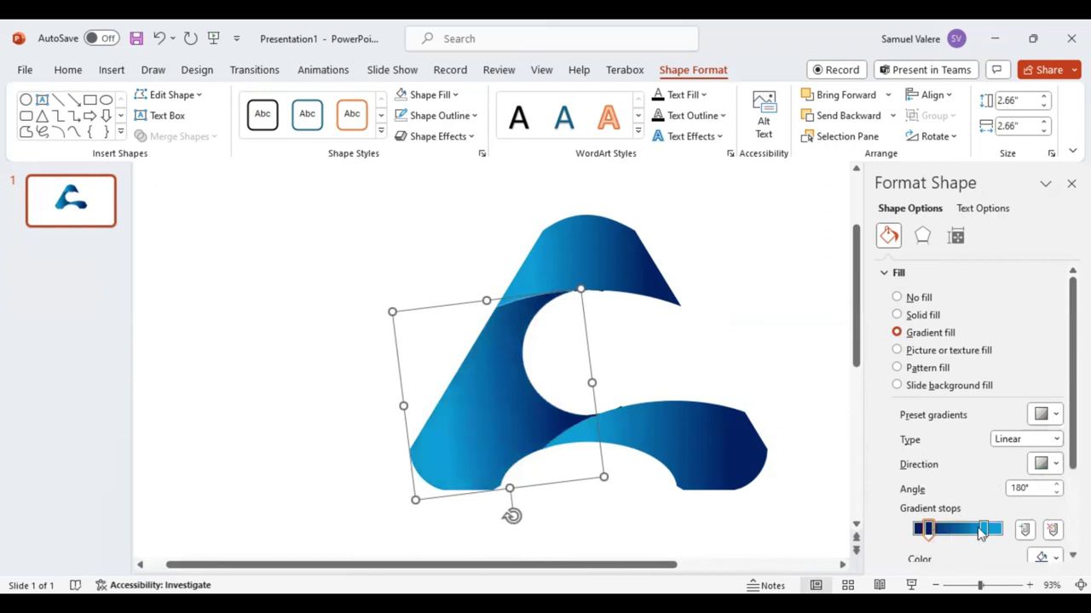
# - Set the left piece's gradient stops to black and grey, adding and positioning a stop
pyautogui.click(984, 529)
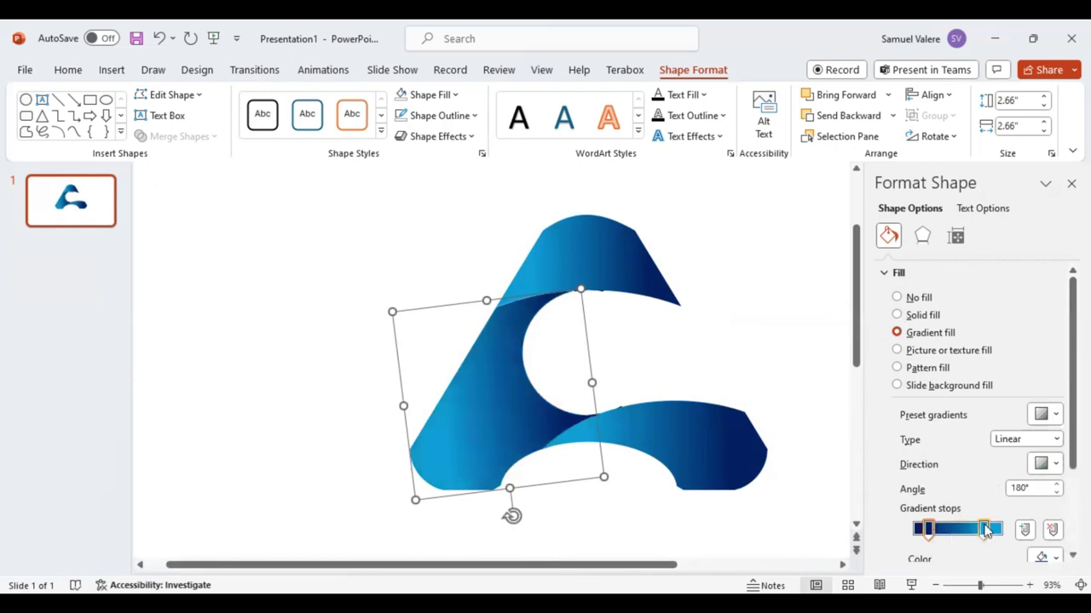
pyautogui.click(1056, 559)
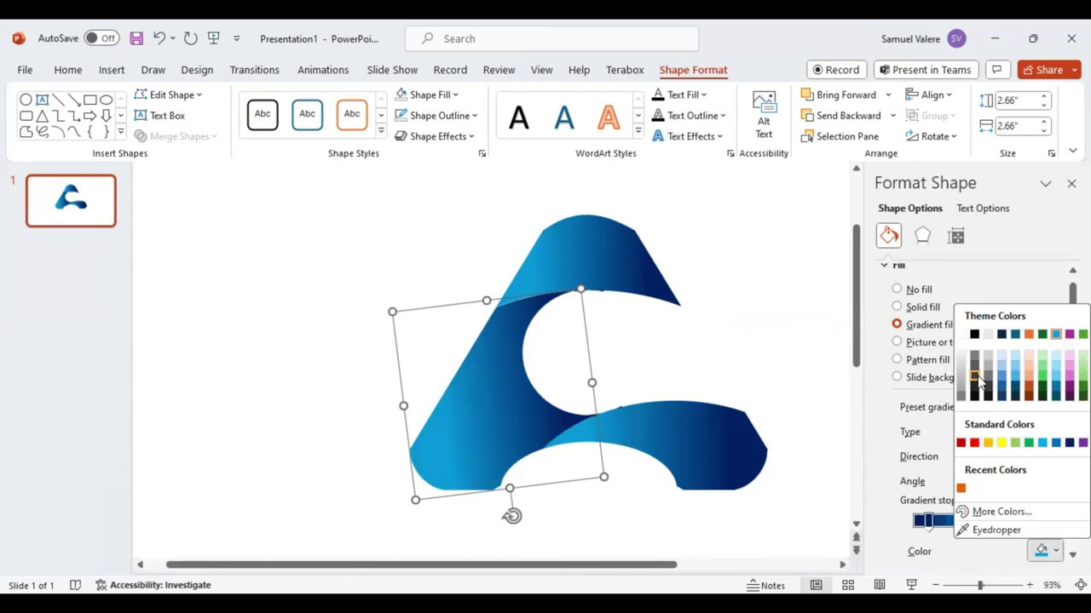
pyautogui.click(973, 335)
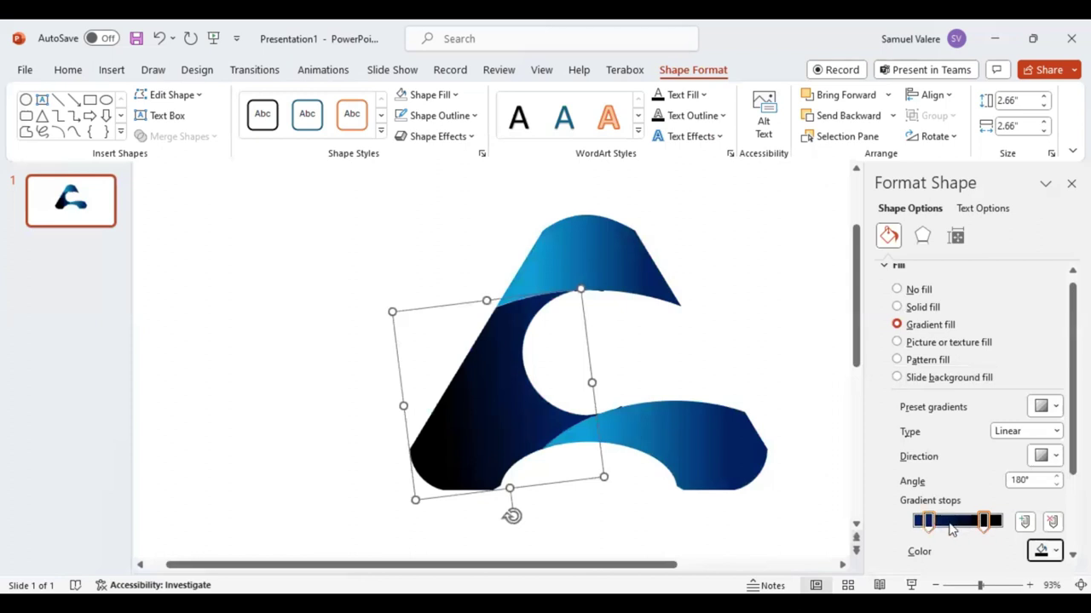
pyautogui.click(953, 530)
pyautogui.moveTo(958, 527)
pyautogui.mouseDown()
pyautogui.moveTo(937, 528)
pyautogui.moveTo(994, 527)
pyautogui.mouseUp()
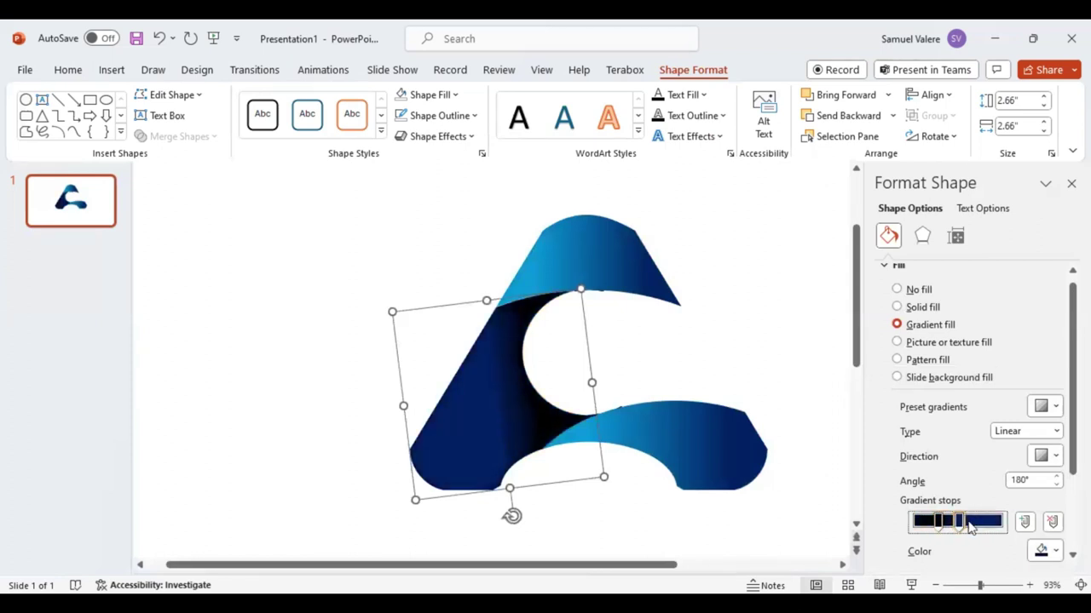
pyautogui.click(1057, 554)
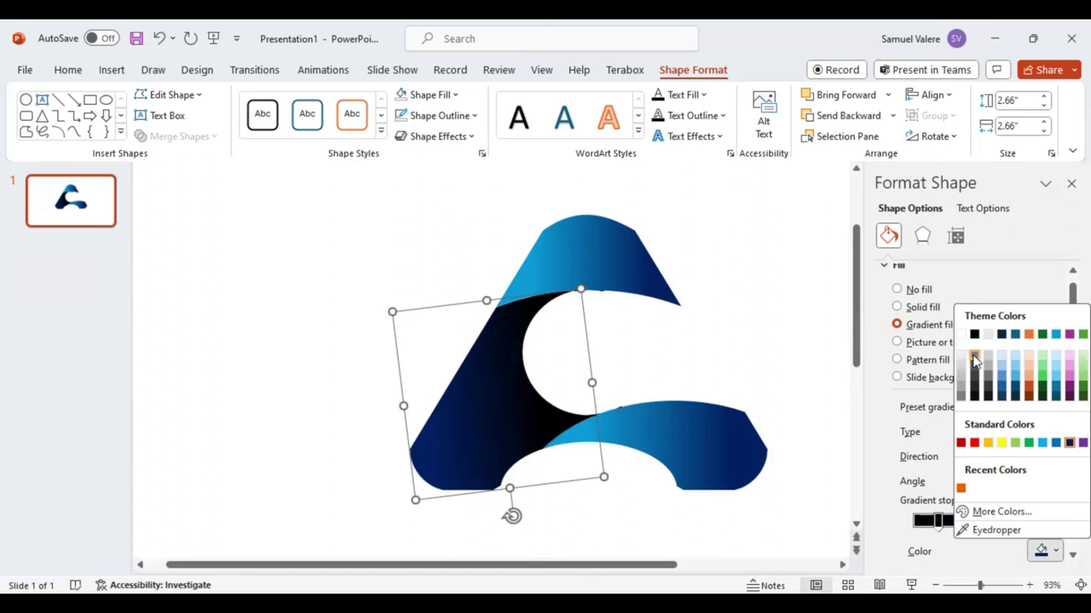
pyautogui.click(974, 360)
pyautogui.moveTo(938, 524); pyautogui.dragTo(941, 524)
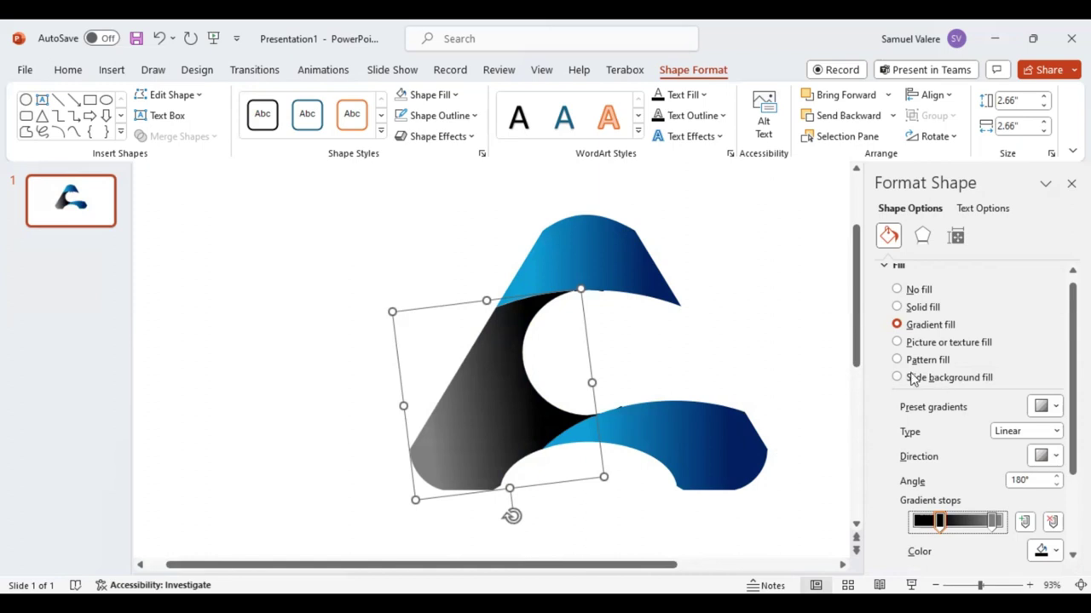
pyautogui.click(624, 278)
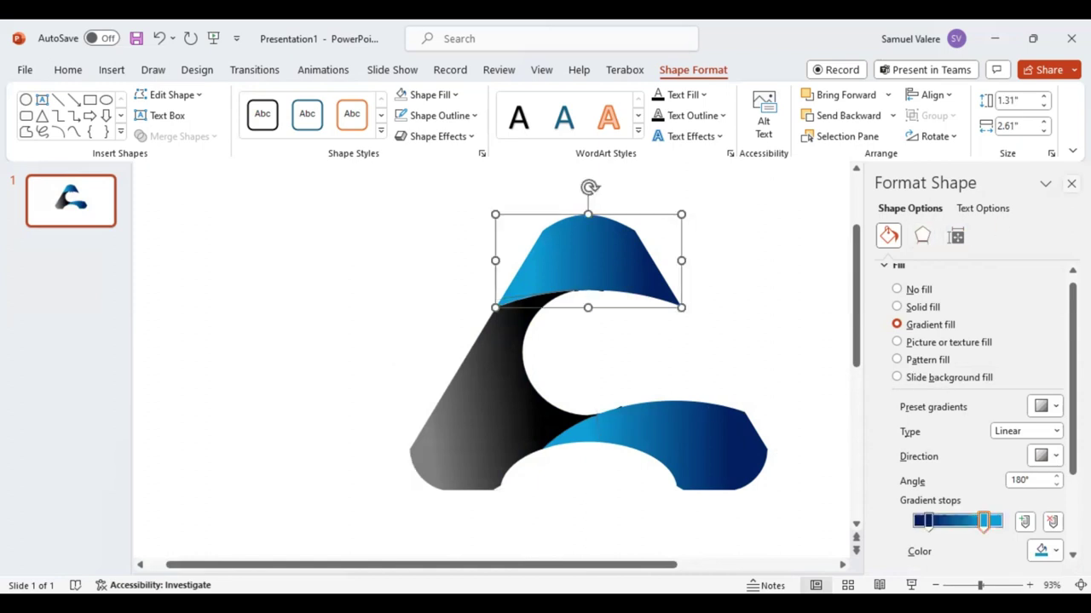
# - Make two stacked copies of the top piece to the right of the A
pyautogui.click(1071, 183)
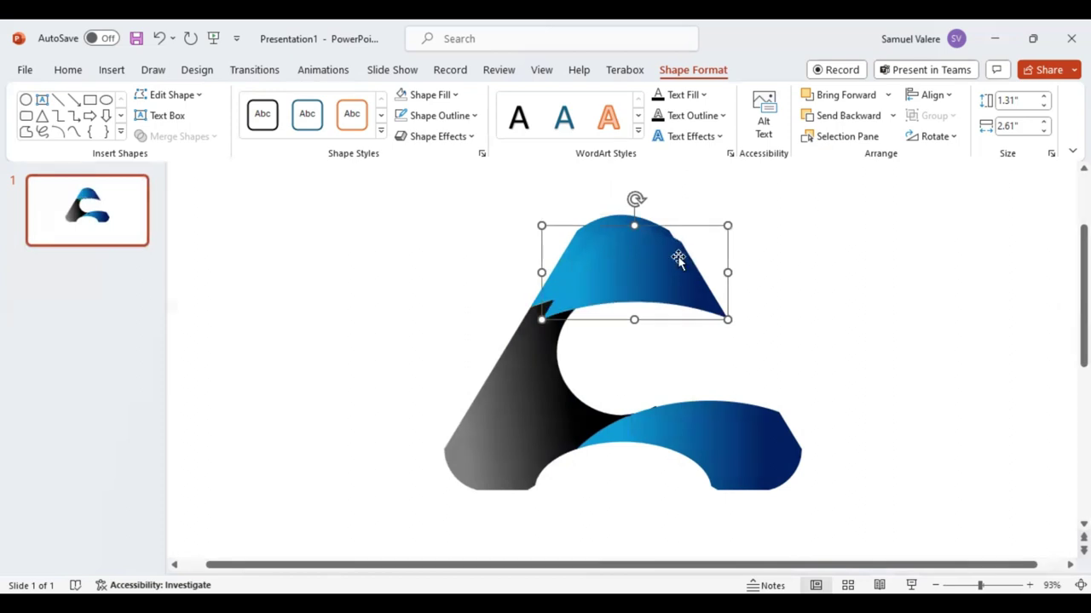
pyautogui.moveTo(678, 258); pyautogui.dragTo(922, 256)
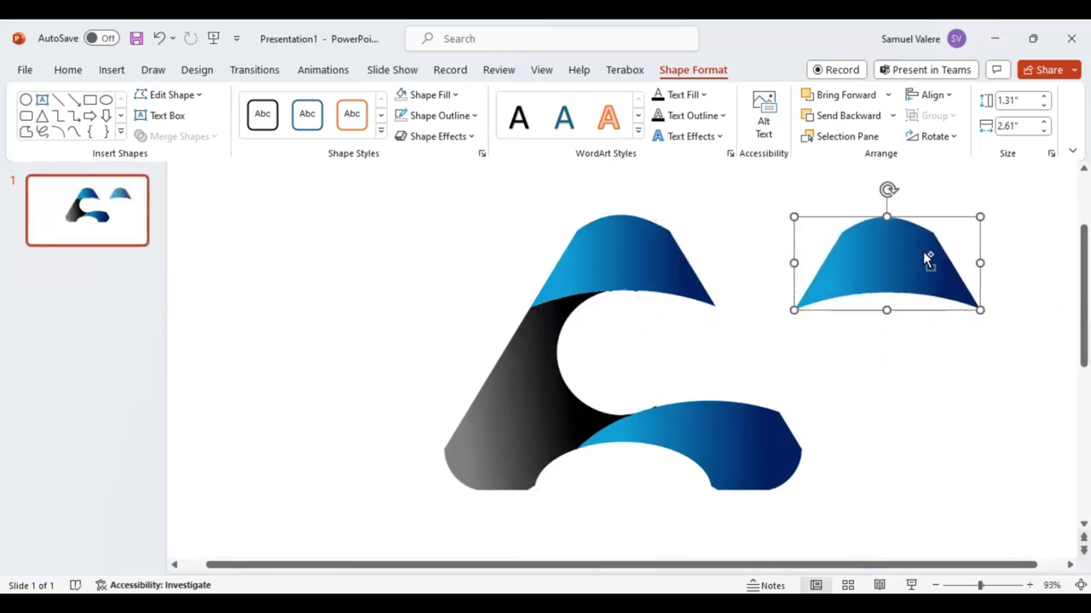
pyautogui.hotkey('ctrl', 'd')
pyautogui.moveTo(954, 298); pyautogui.dragTo(733, 288)
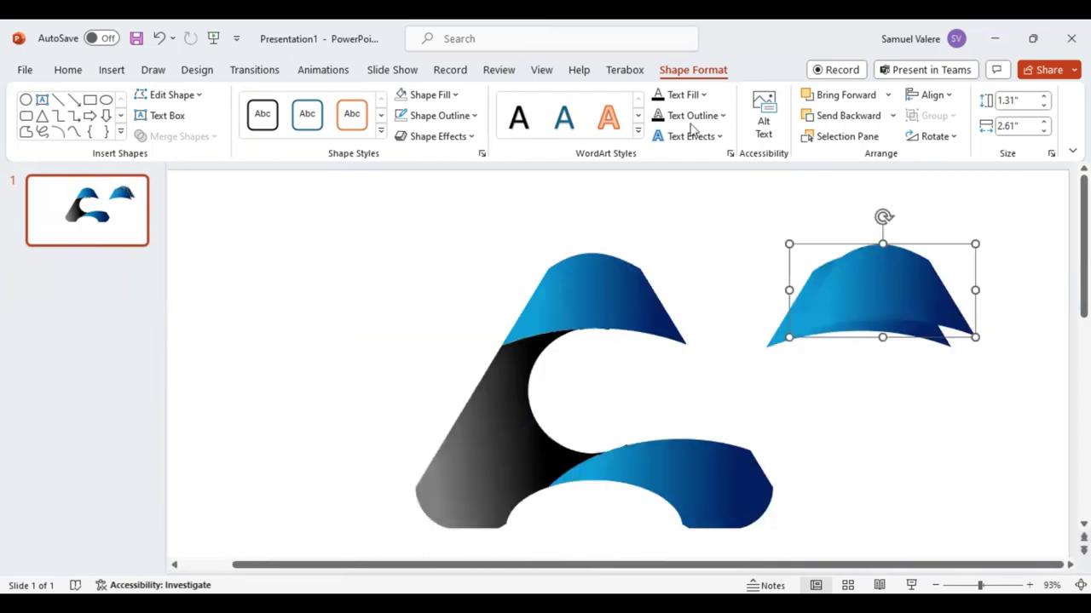
# - Fill the front copy black, tilt it over the blue copy, and select both
pyautogui.click(455, 95)
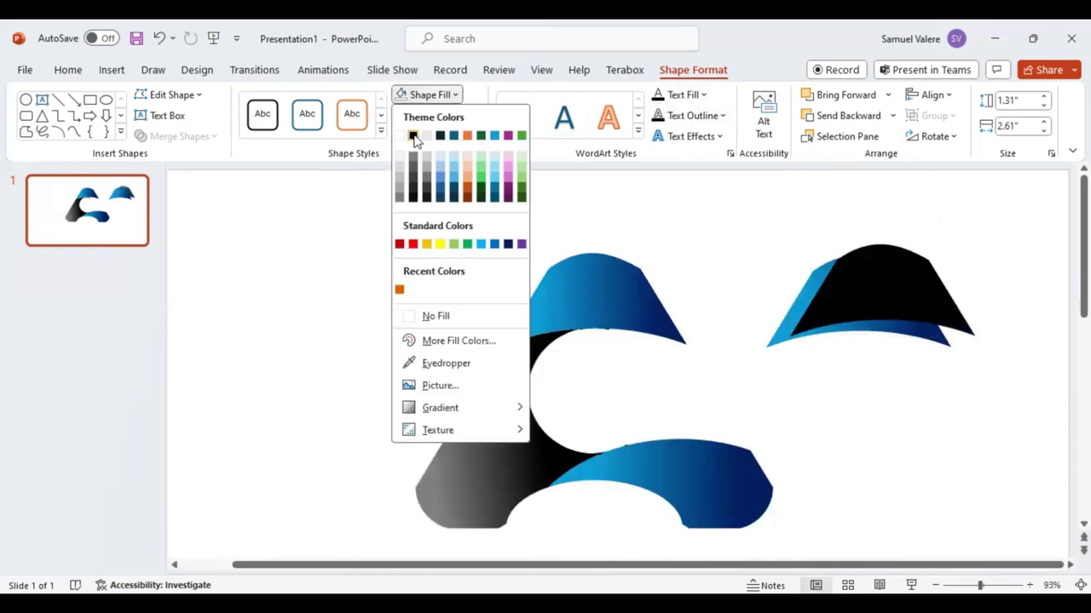
pyautogui.click(415, 137)
pyautogui.moveTo(881, 212); pyautogui.dragTo(869, 215)
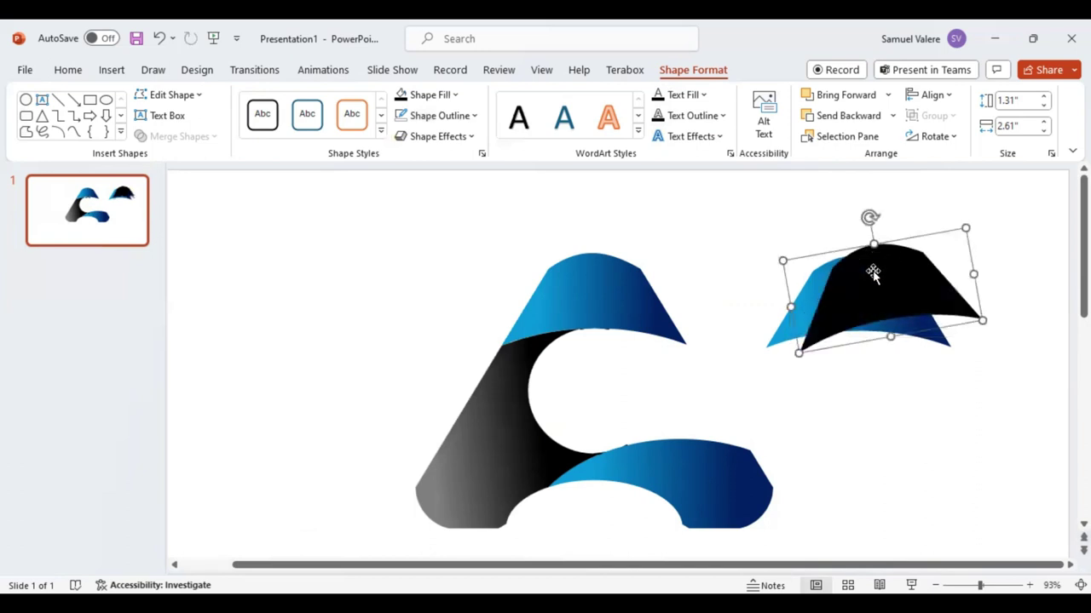
pyautogui.moveTo(872, 272); pyautogui.dragTo(832, 273)
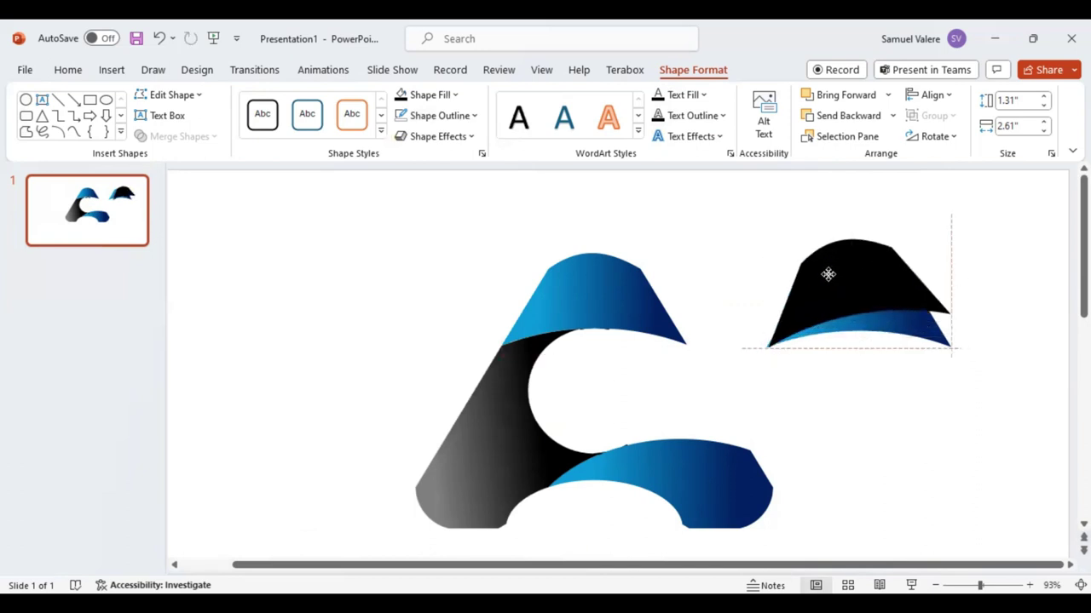
pyautogui.moveTo(827, 274); pyautogui.dragTo(830, 276)
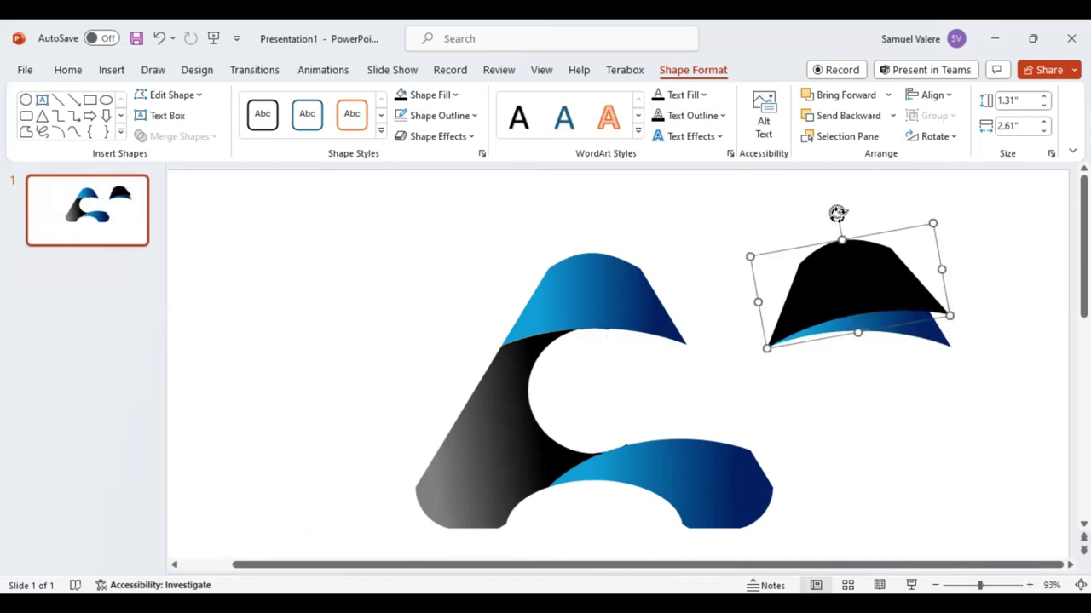
pyautogui.moveTo(836, 213); pyautogui.dragTo(841, 219)
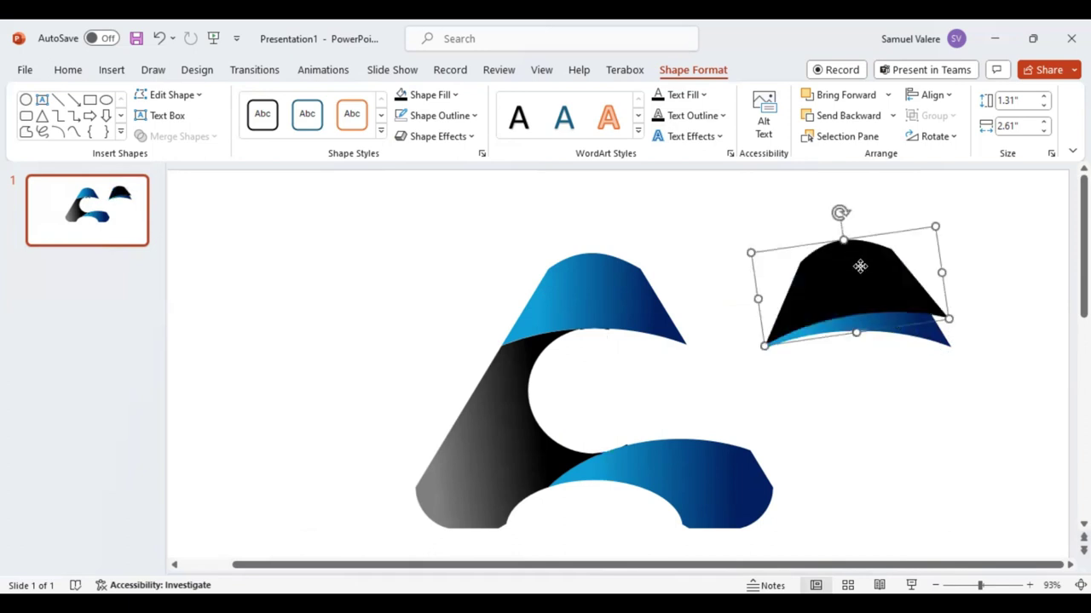
pyautogui.moveTo(860, 266); pyautogui.dragTo(860, 267)
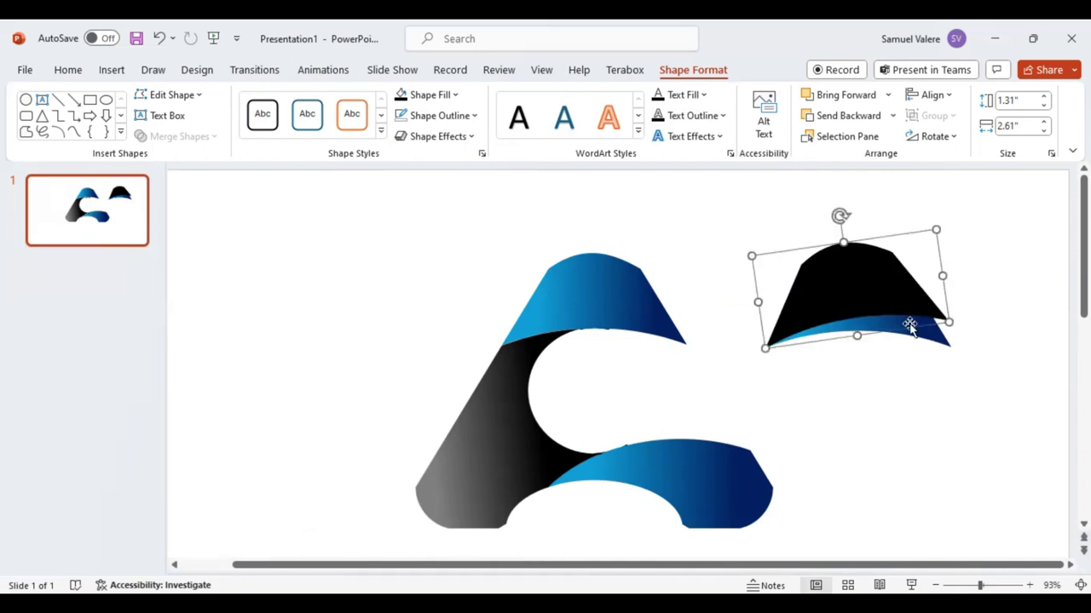
pyautogui.click(932, 383)
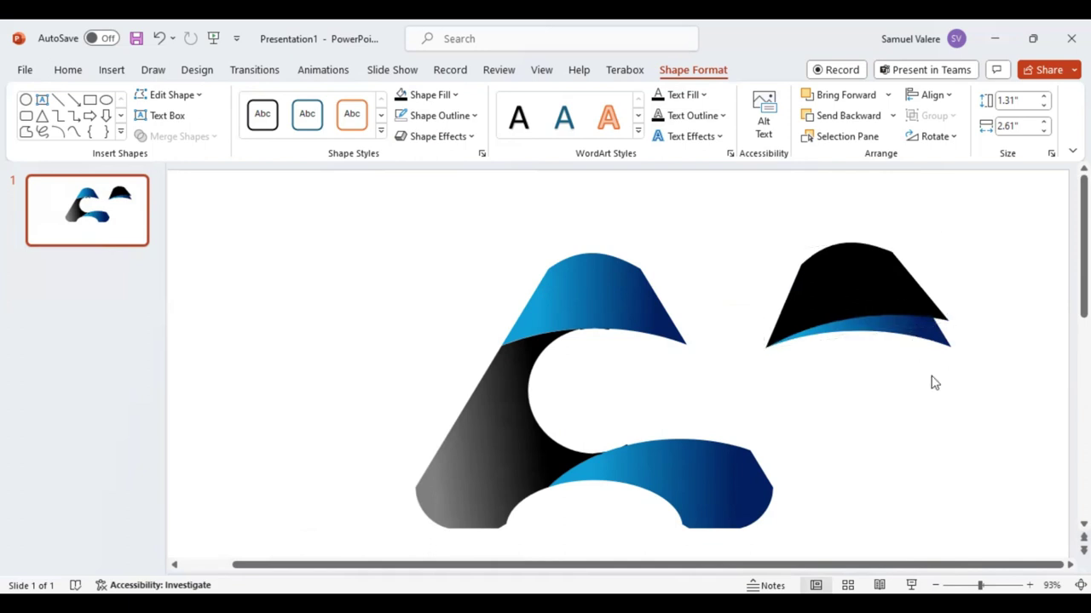
pyautogui.click(872, 299)
pyautogui.keyDown('shift'); pyautogui.click(942, 342); pyautogui.keyUp('shift')
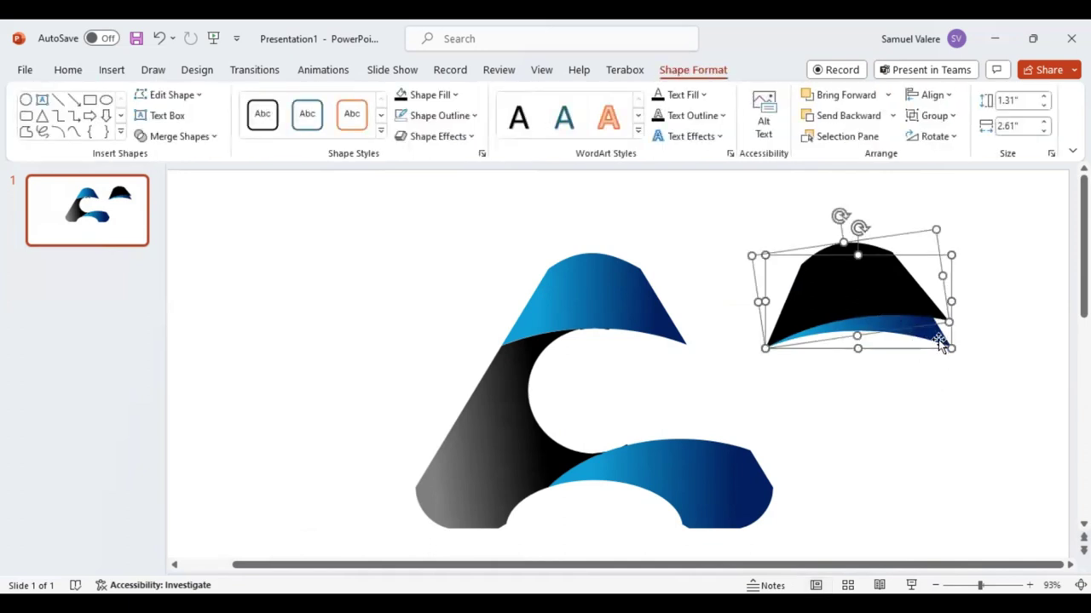
# - Fragment the black and blue copies and pull the lower black sliver apart
pyautogui.click(213, 139)
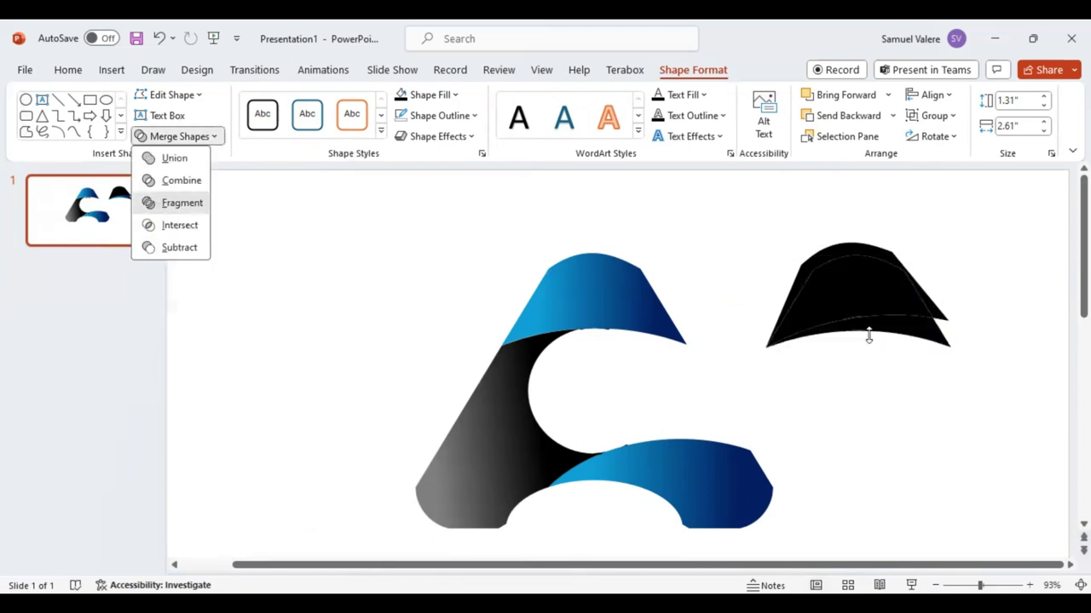
pyautogui.click(870, 378)
pyautogui.click(912, 332)
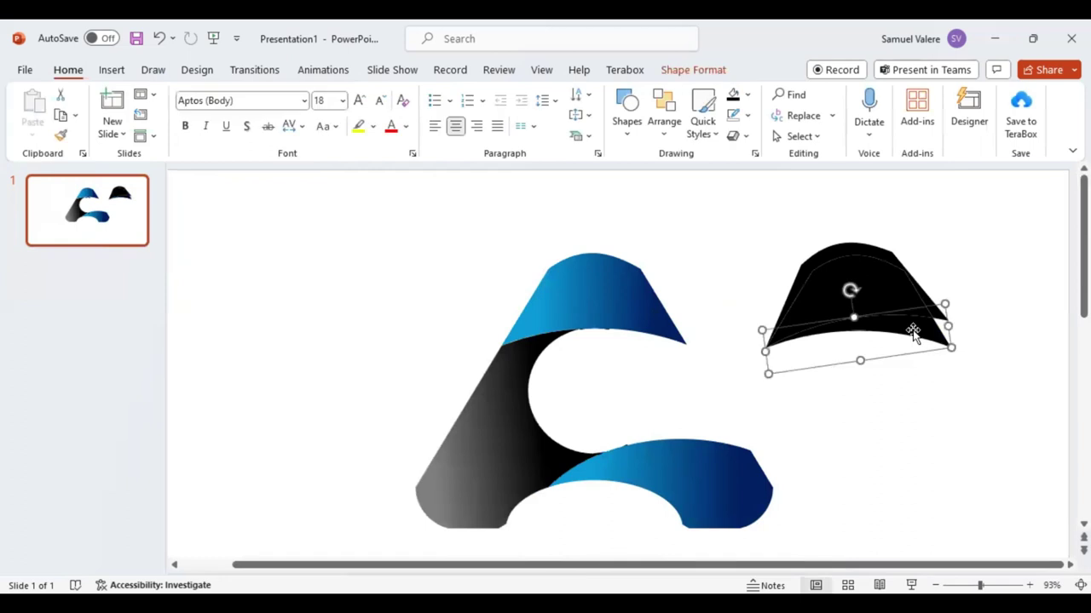
pyautogui.click(925, 360)
pyautogui.moveTo(927, 327); pyautogui.dragTo(927, 373)
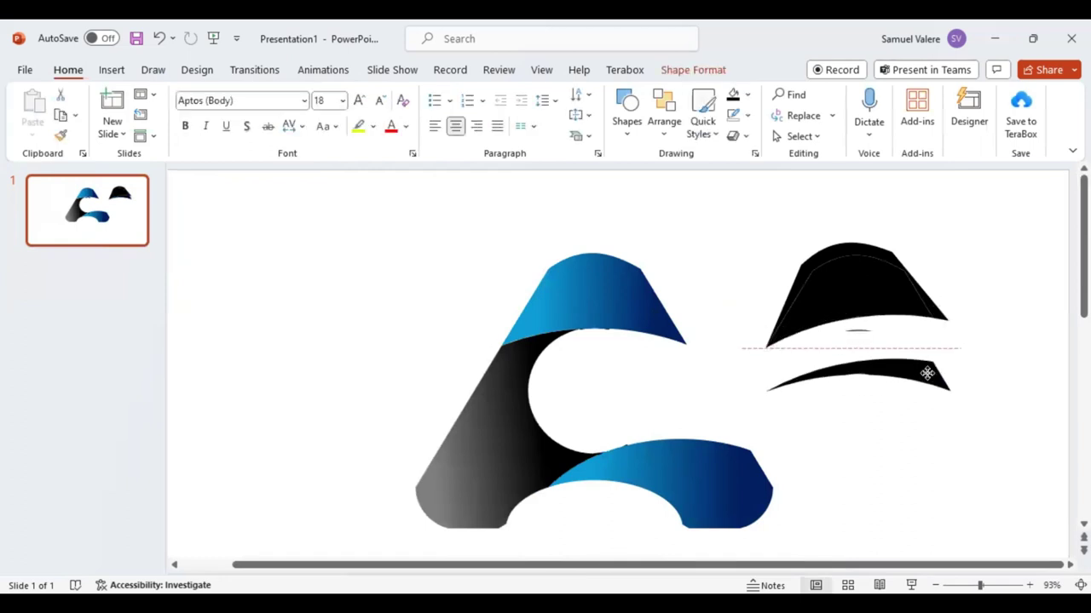
# - Delete the upper black piece and leftover arc; fit the black sliver under the top cap
pyautogui.click(858, 265)
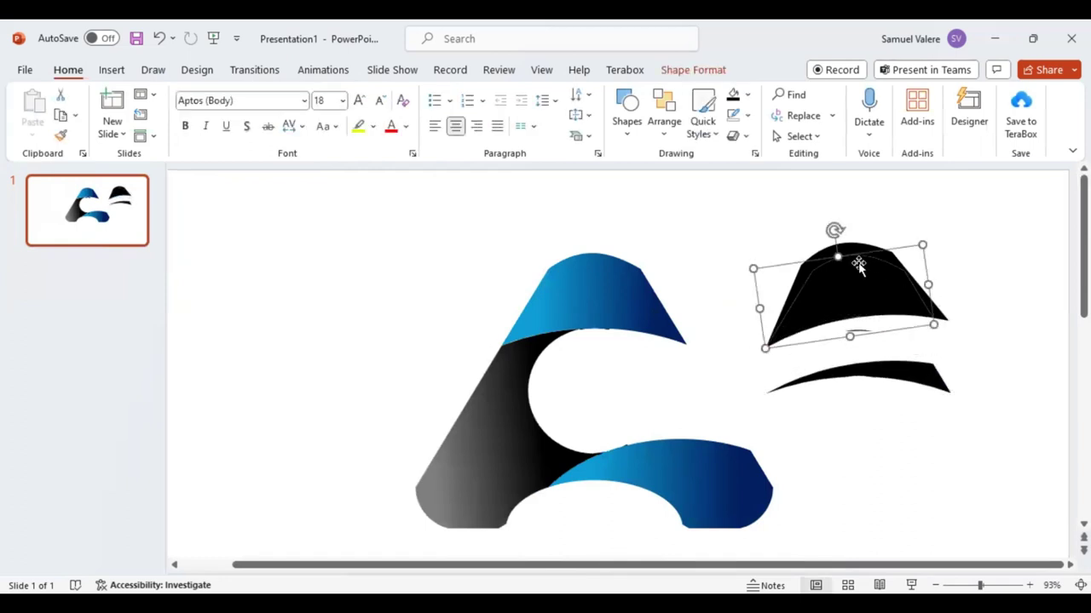
pyautogui.press('Delete')
pyautogui.click(876, 273)
pyautogui.press('Delete')
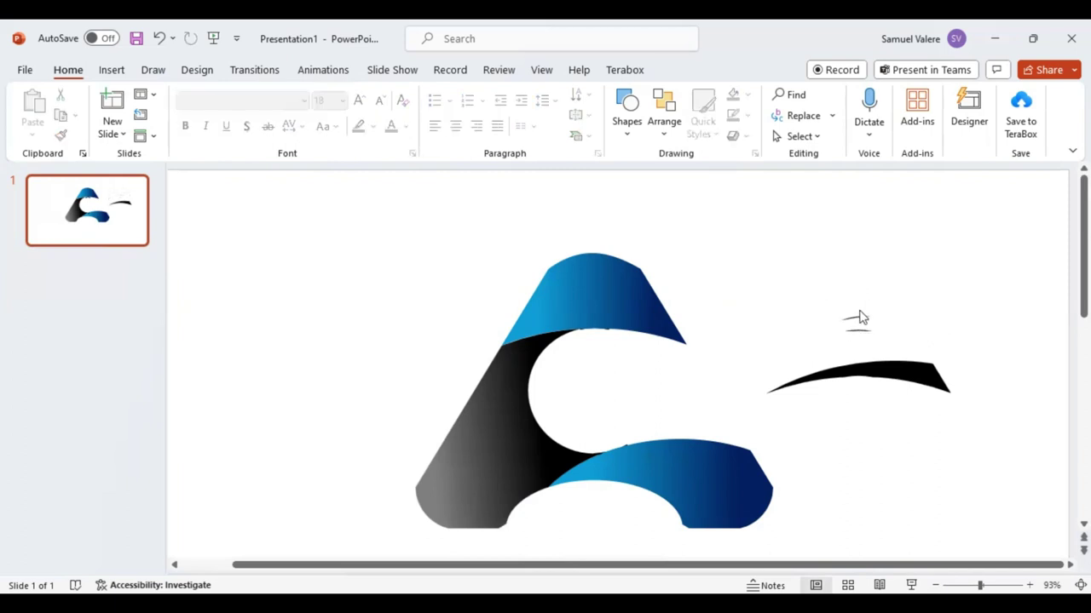
pyautogui.click(859, 319)
pyautogui.moveTo(857, 330)
pyautogui.mouseDown()
pyautogui.moveTo(869, 362)
pyautogui.moveTo(640, 319)
pyautogui.mouseUp()
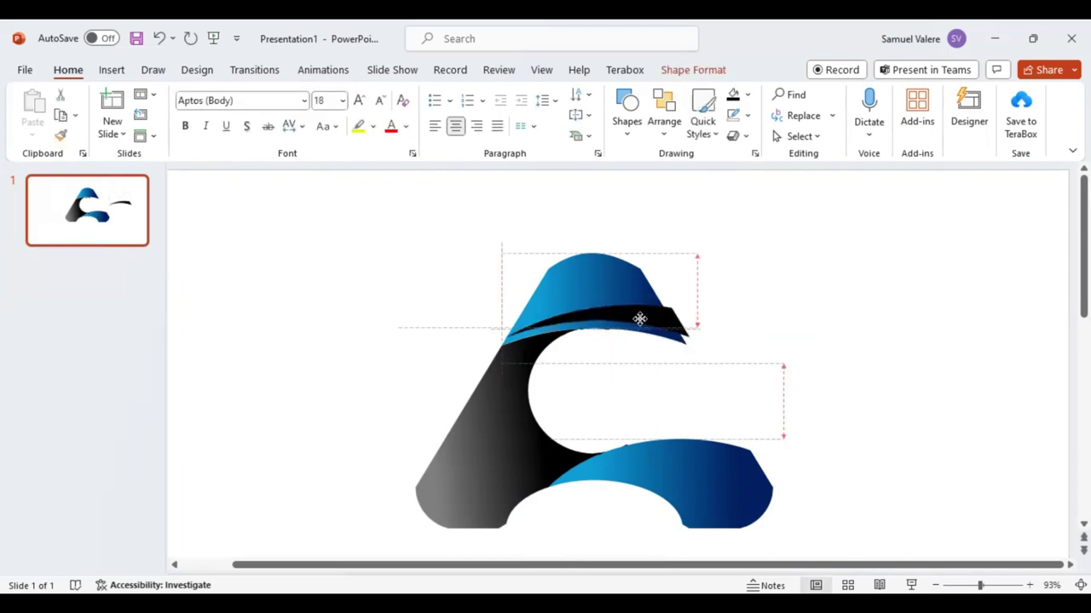
pyautogui.moveTo(636, 323); pyautogui.dragTo(638, 324)
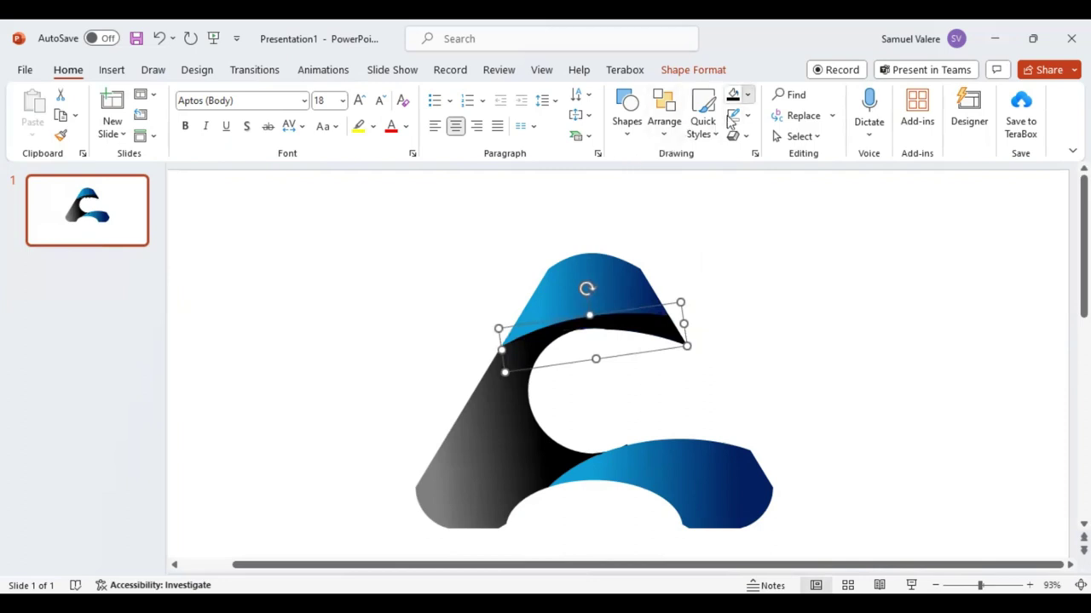
# - Give the top sliver a gradient fill with gold and orange stops
pyautogui.click(746, 94)
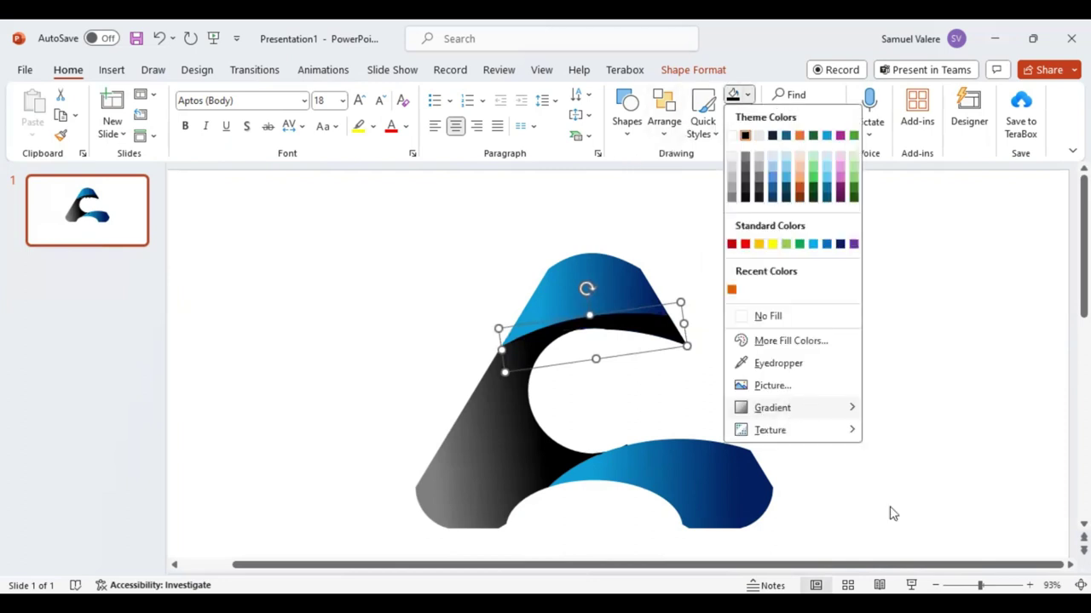
pyautogui.moveTo(772, 408)
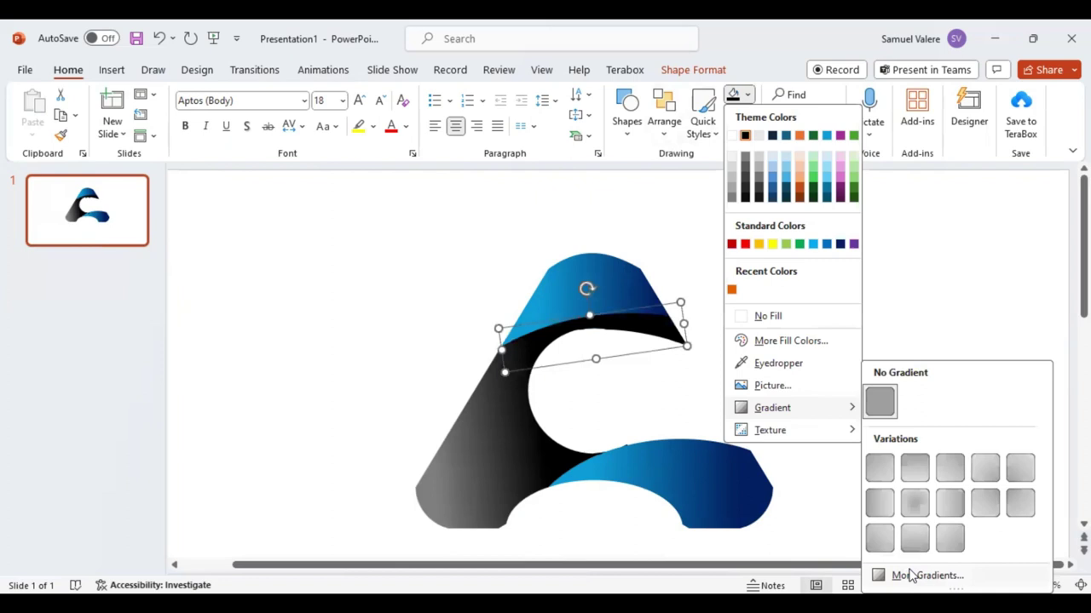
pyautogui.click(927, 576)
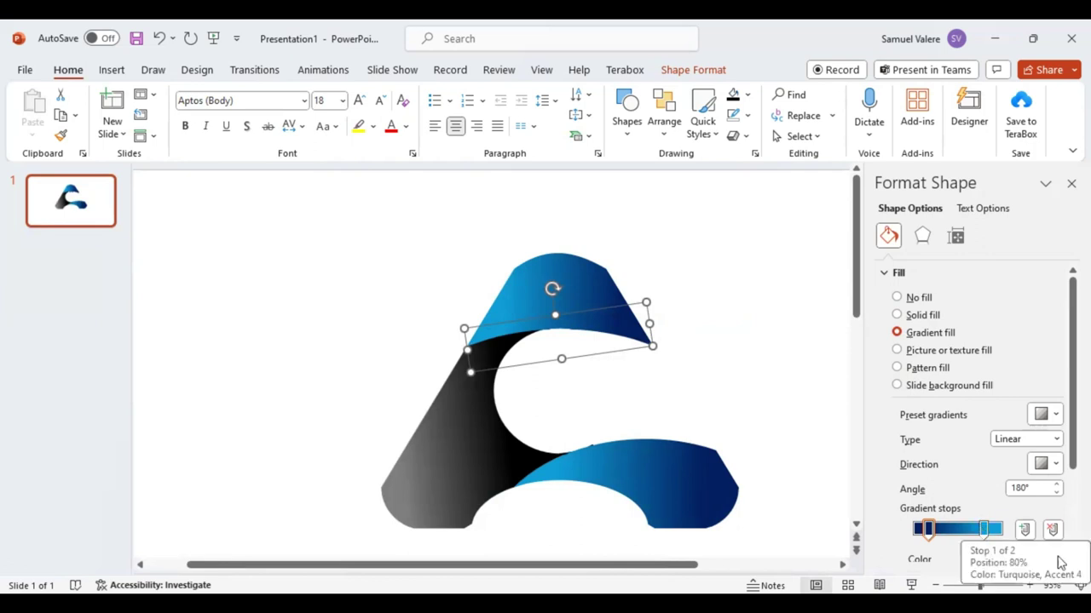
pyautogui.press('Return')
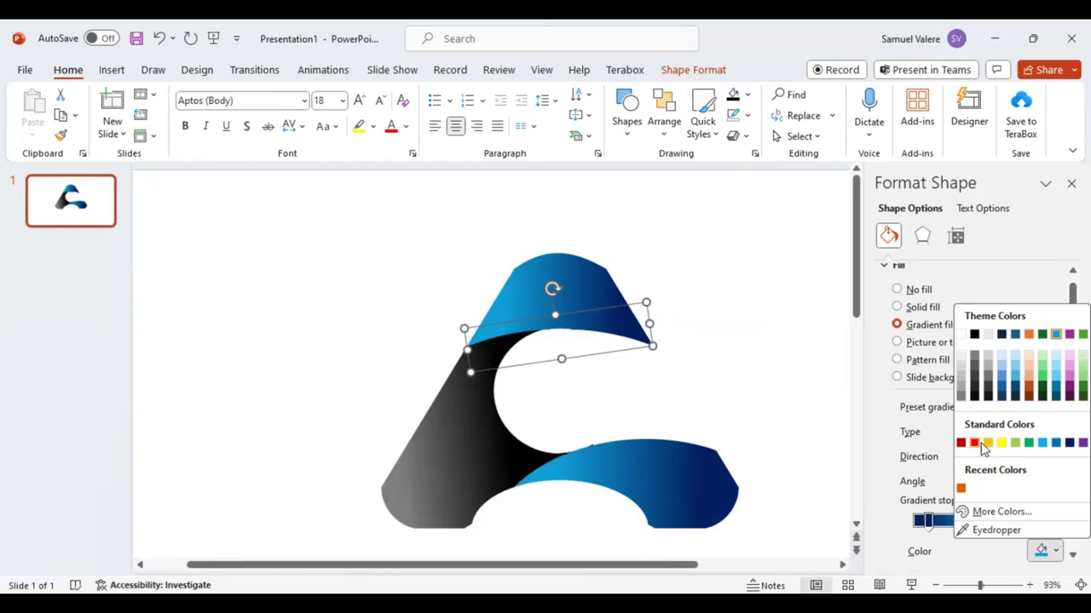
pyautogui.click(989, 443)
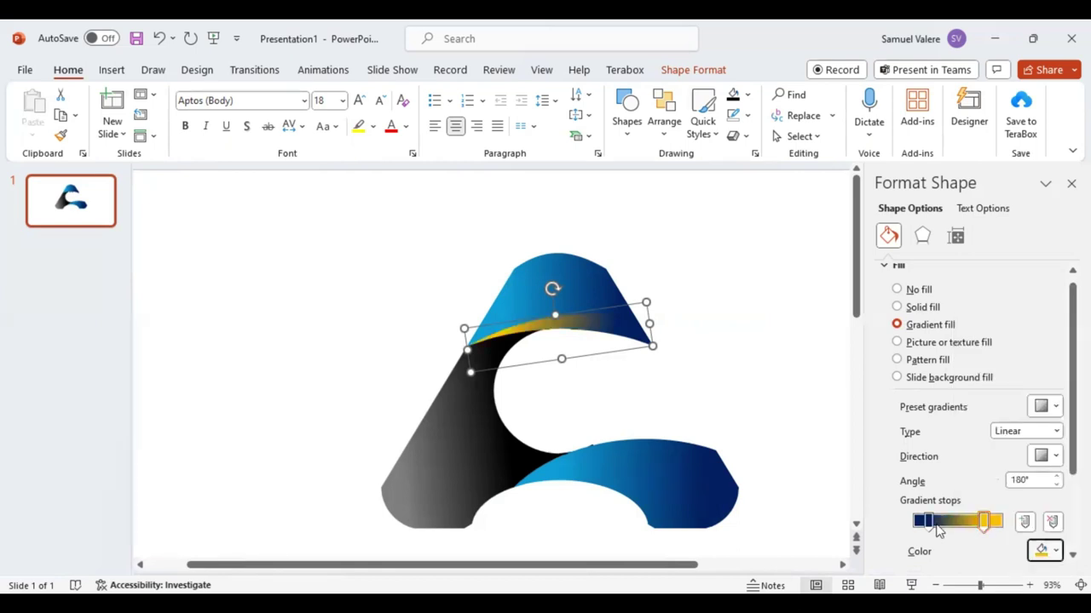
pyautogui.click(936, 527)
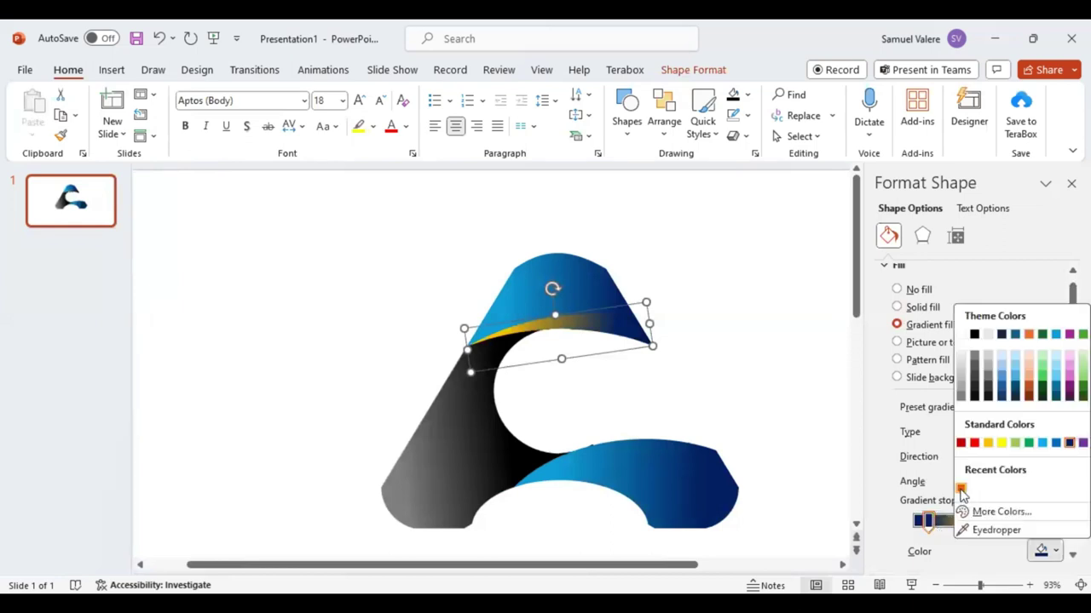
pyautogui.click(961, 490)
# - Shift the gradient stops so orange widens and yellow sits on the right
pyautogui.hotkey('shift', 'Tab')
pyautogui.hotkey('shift', 'Tab')
pyautogui.hotkey('shift', 'Tab')
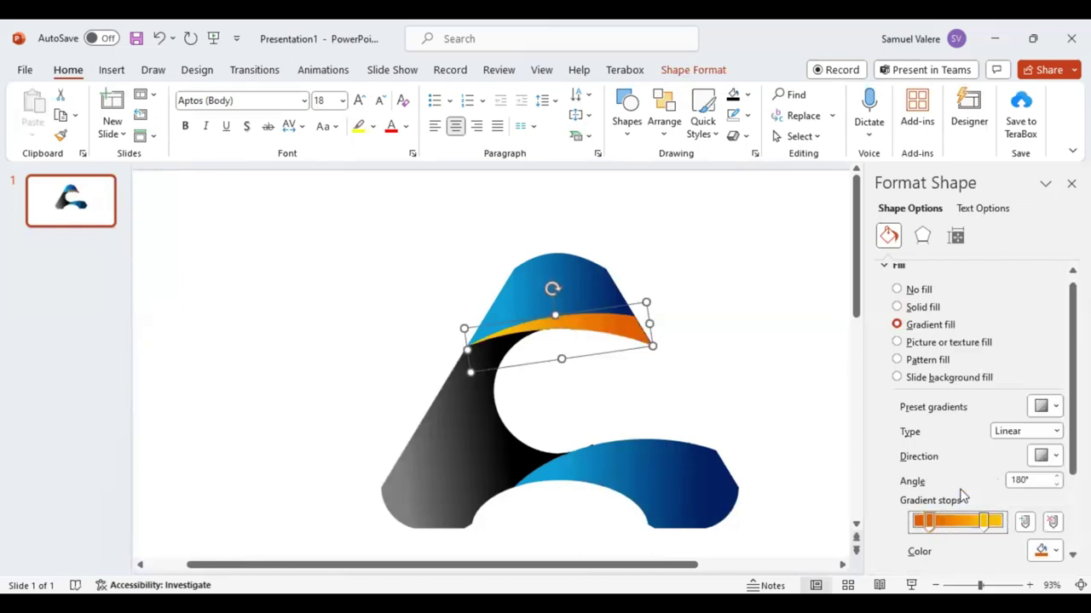
pyautogui.press('Right')
pyautogui.press('Right')
pyautogui.press('Right')
pyautogui.press('Left')
pyautogui.press('Left')
pyautogui.press('Left')
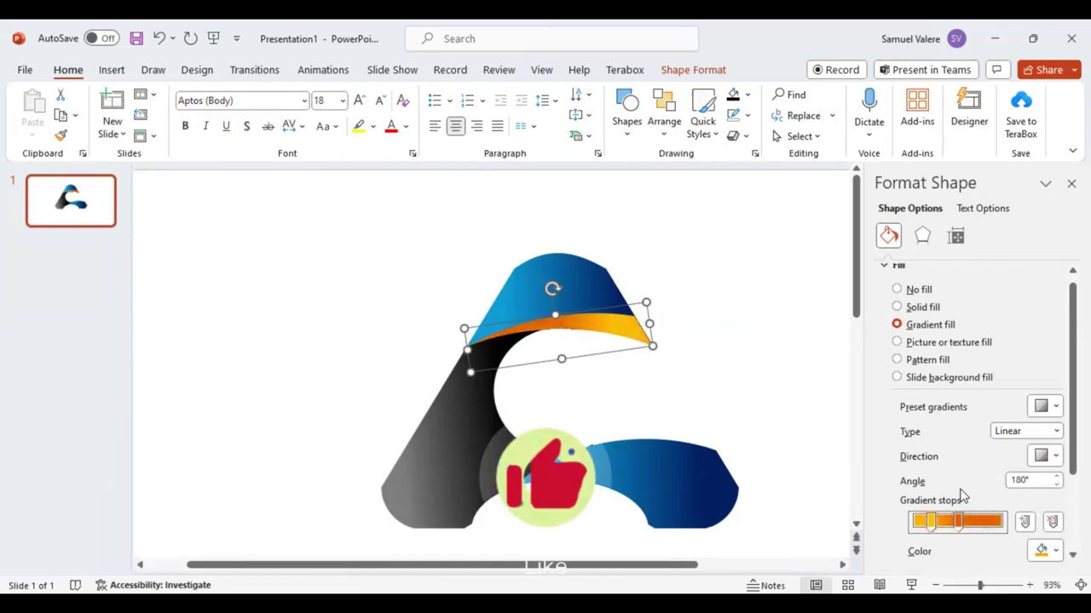
pyautogui.press('Right')
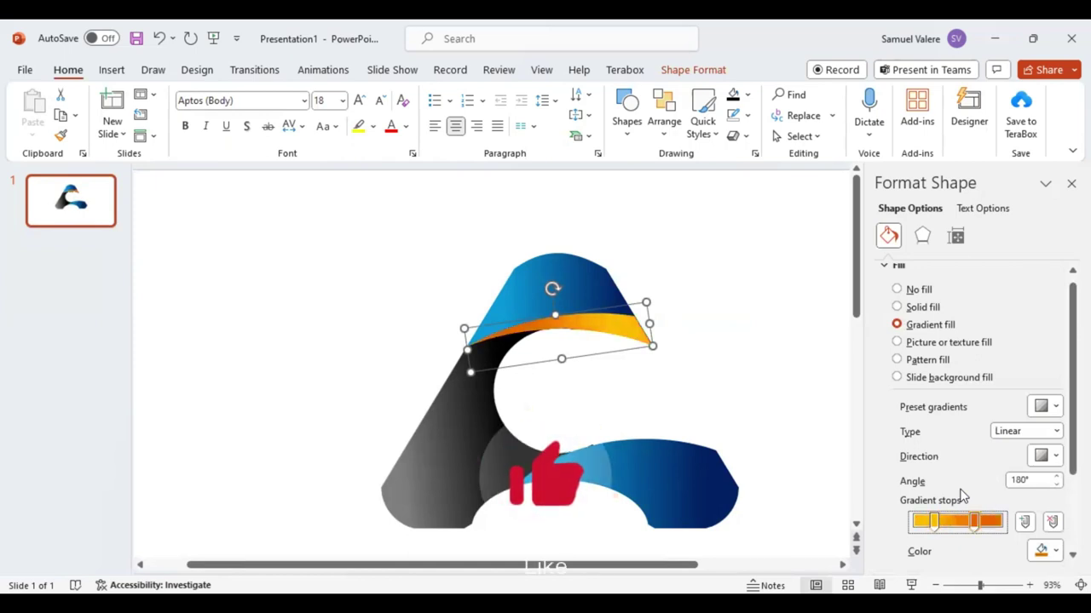
pyautogui.press('Right')
pyautogui.press('Right')
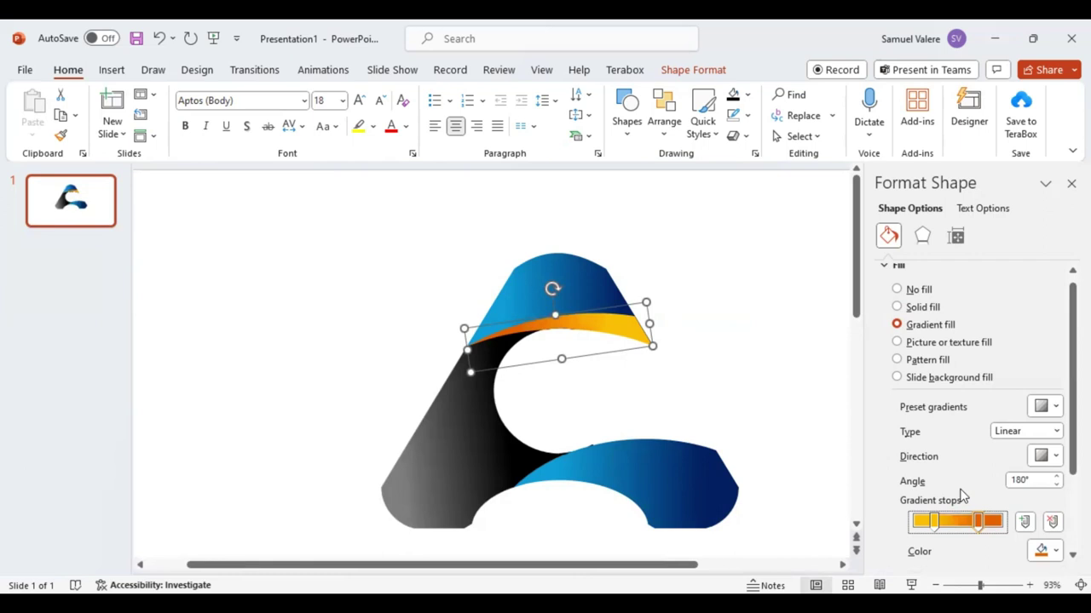
pyautogui.press('Left')
pyautogui.press('Left')
pyautogui.press('Left')
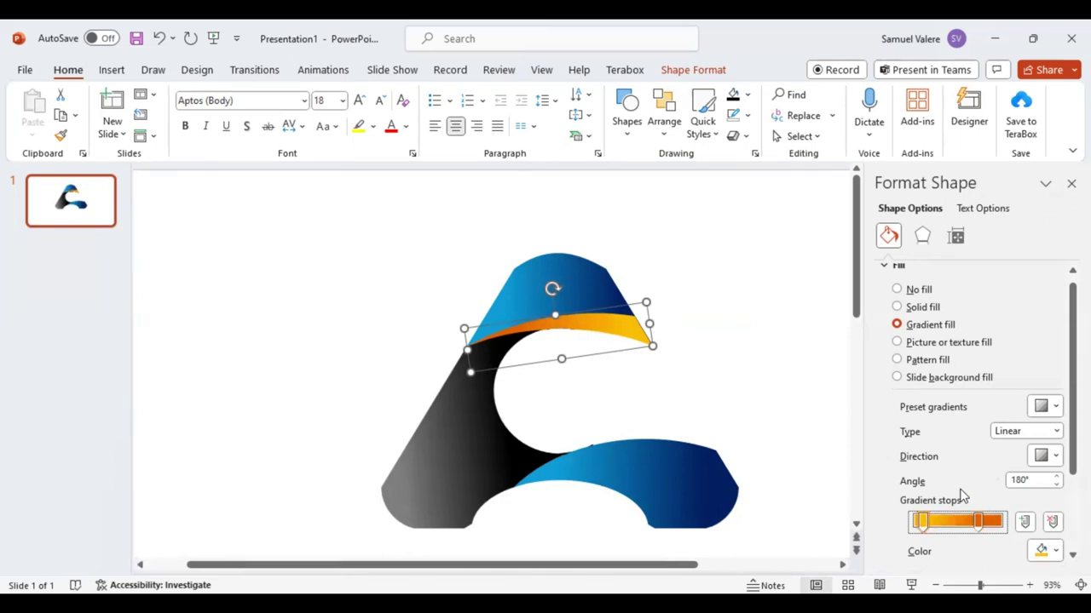
# - Nudge the orange sliver slightly right to check its placement
pyautogui.press('Escape')
pyautogui.click(622, 326)
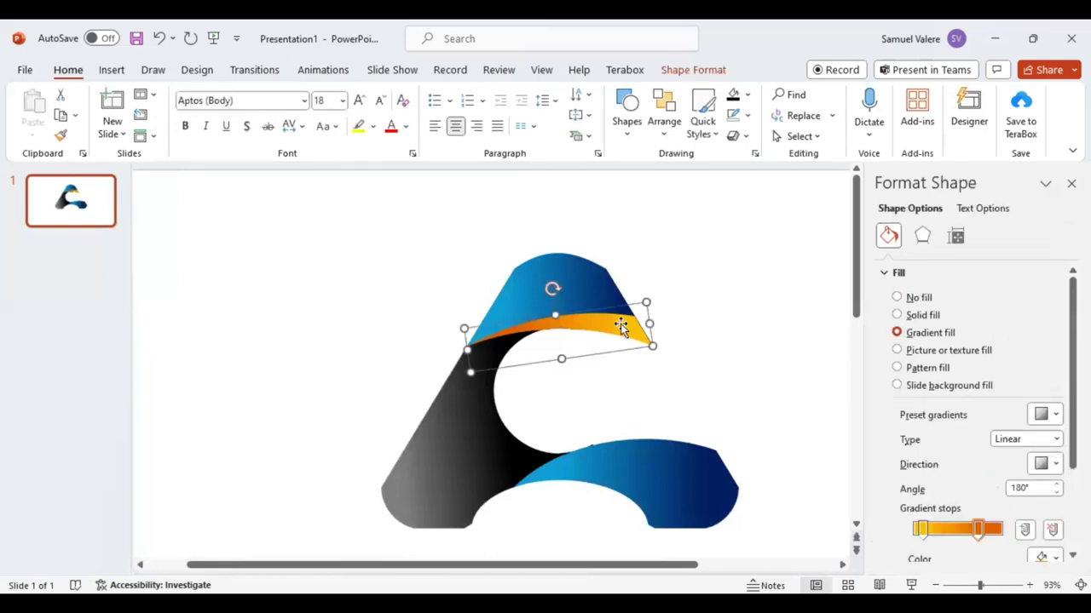
pyautogui.hotkey('ctrl', 'Right')
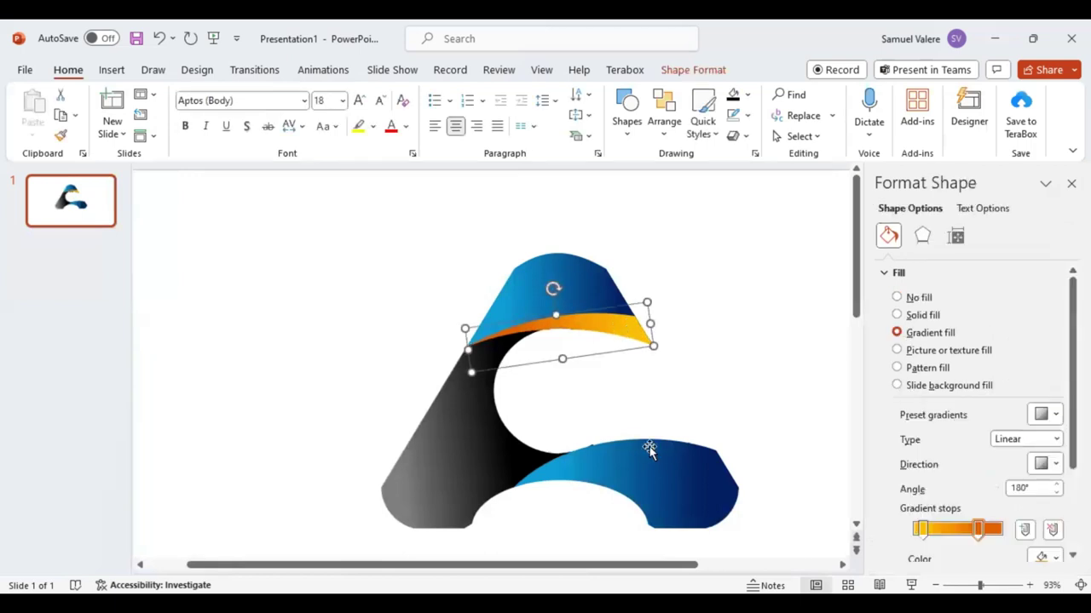
pyautogui.click(708, 355)
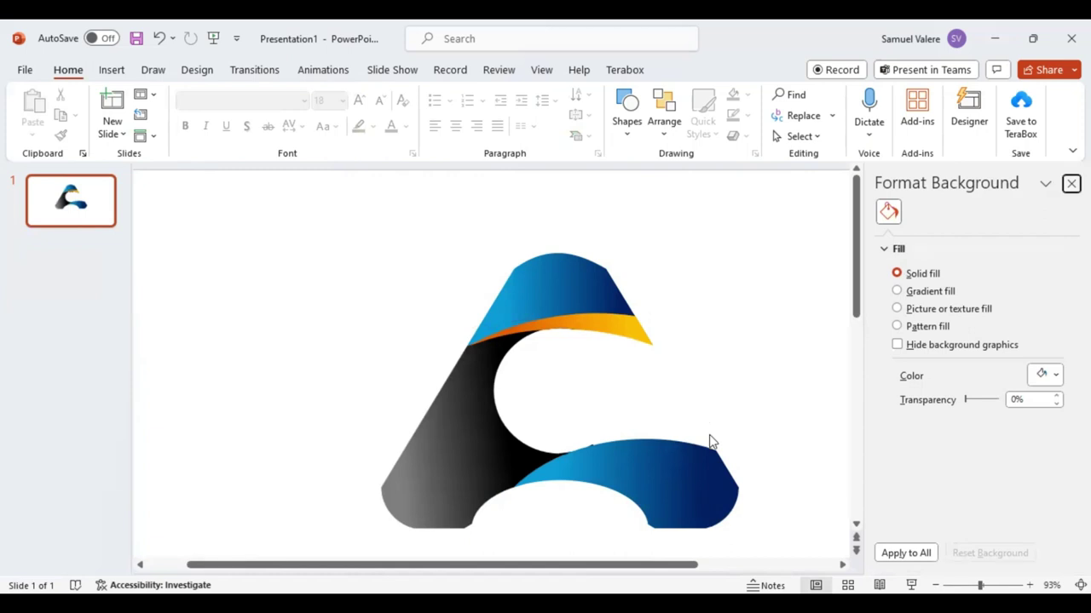
# - Duplicate the blue bottom piece to the right and place a solid black copy over it
pyautogui.click(697, 460)
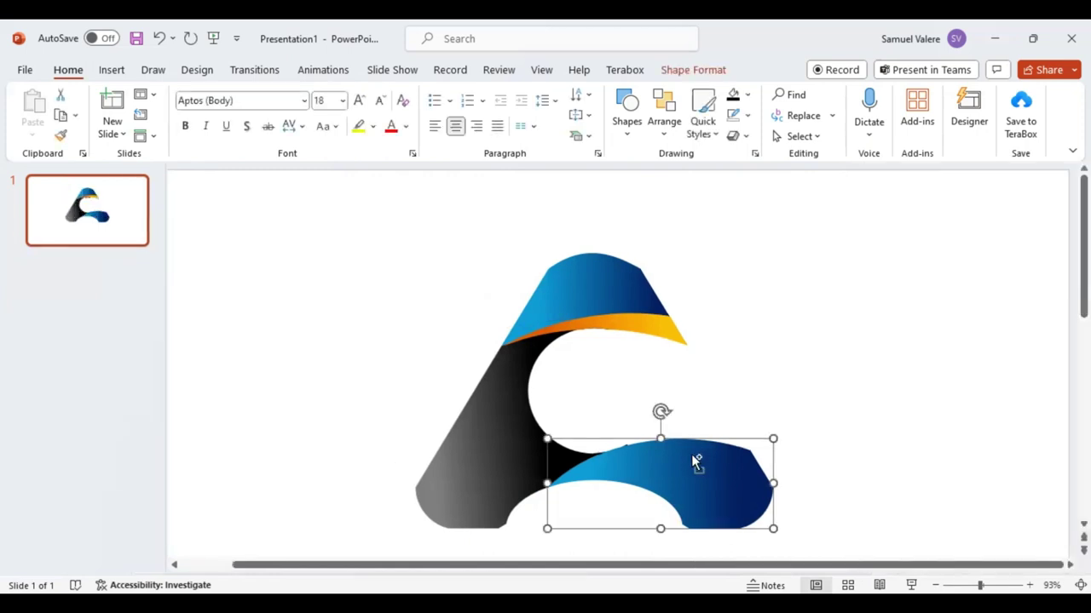
pyautogui.moveTo(696, 461)
pyautogui.keyDown('ctrl'); pyautogui.mouseDown()
pyautogui.moveTo(910, 341)
pyautogui.moveTo(836, 357)
pyautogui.mouseUp(); pyautogui.keyUp('ctrl')
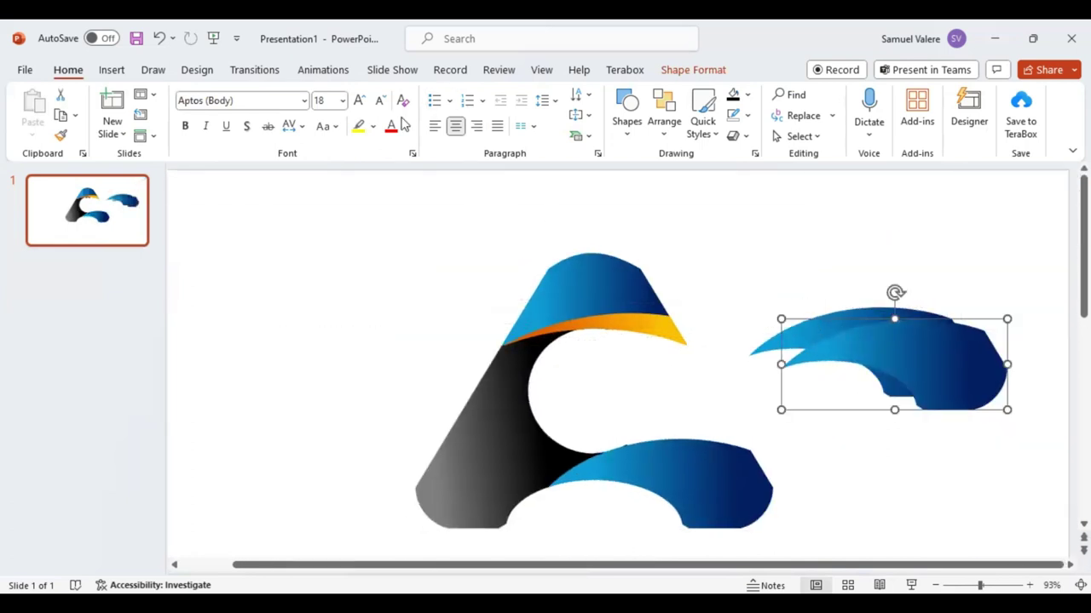
pyautogui.click(731, 97)
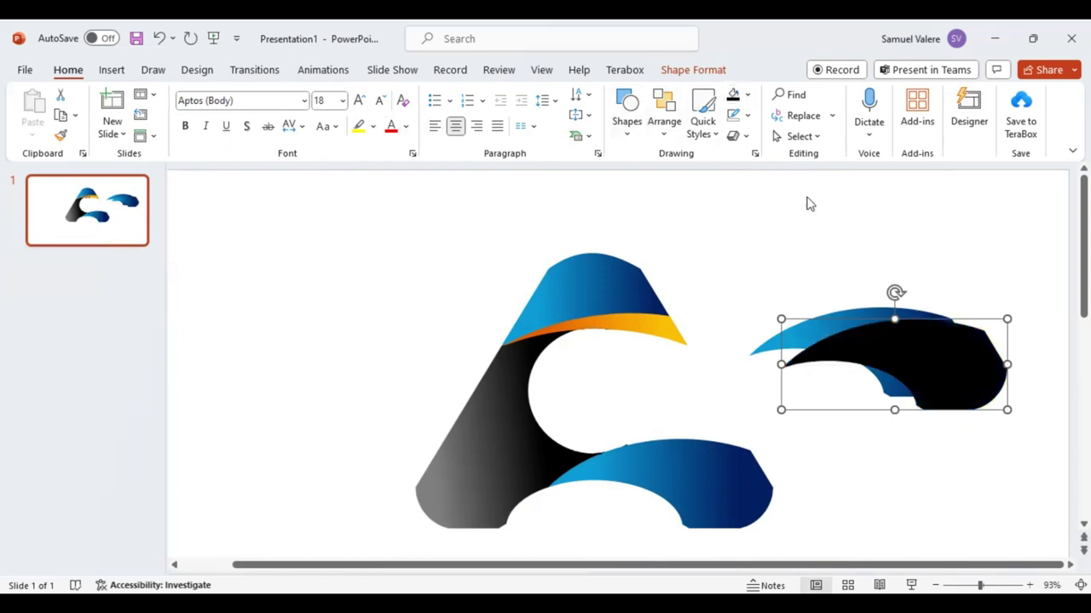
pyautogui.moveTo(891, 341); pyautogui.dragTo(863, 333)
# - Rotate and reposition the black copy, undoing the unwanted move and rotation
pyautogui.moveTo(863, 285); pyautogui.dragTo(867, 293)
pyautogui.moveTo(886, 343); pyautogui.dragTo(888, 347)
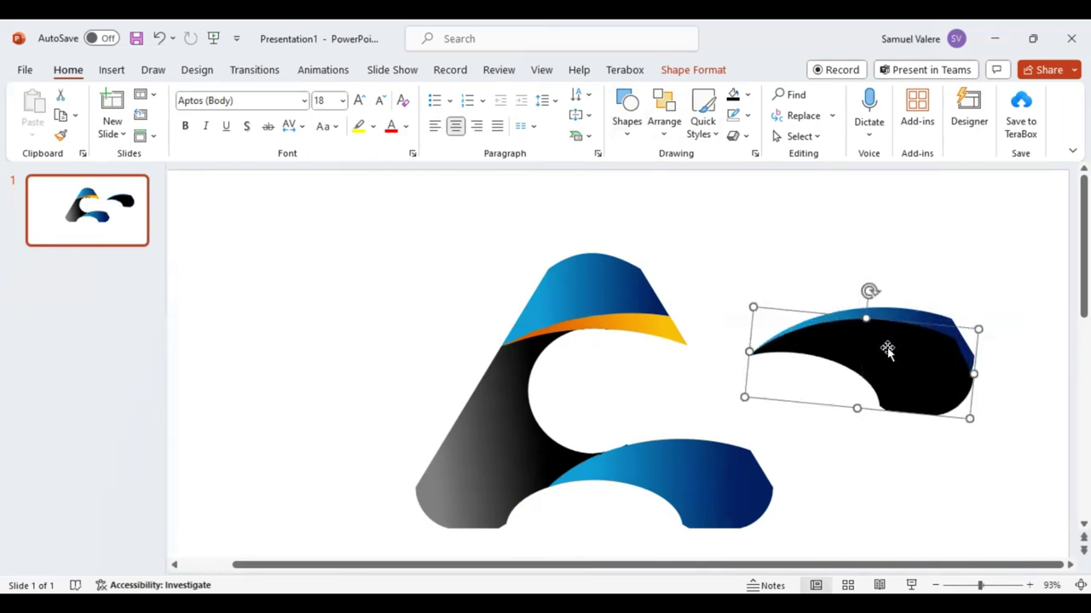
pyautogui.moveTo(973, 372); pyautogui.dragTo(990, 371)
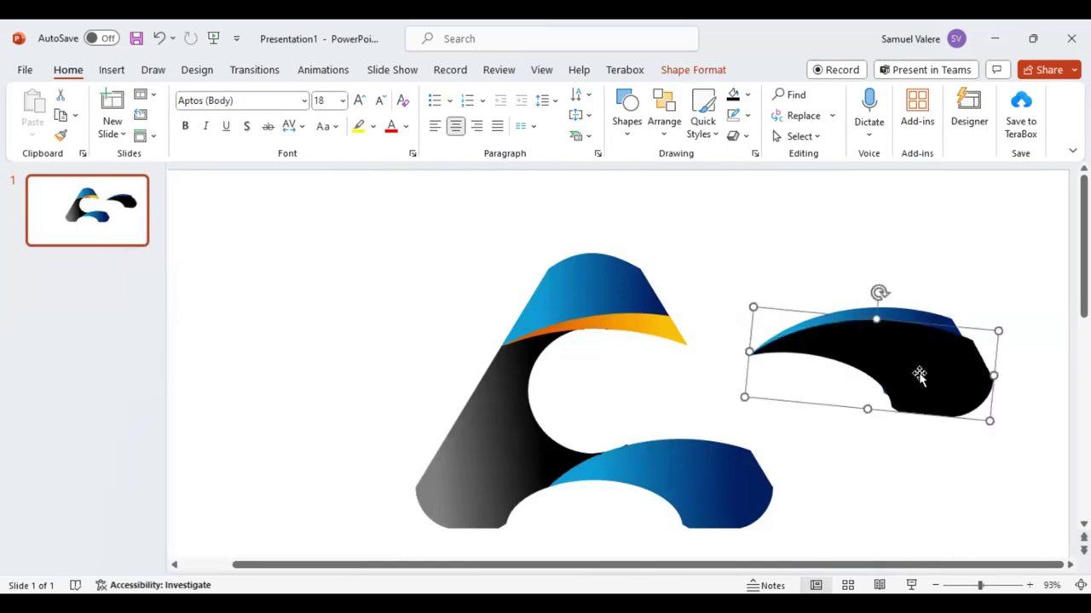
pyautogui.hotkey('ctrl', 'z')
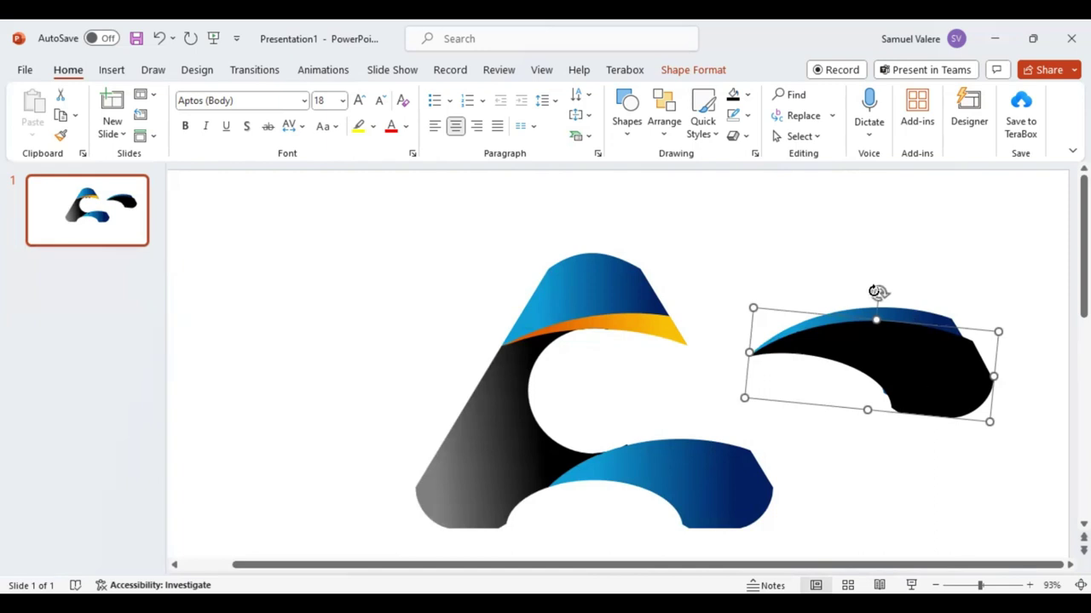
pyautogui.moveTo(878, 292); pyautogui.dragTo(880, 293)
pyautogui.hotkey('ctrl', 'z')
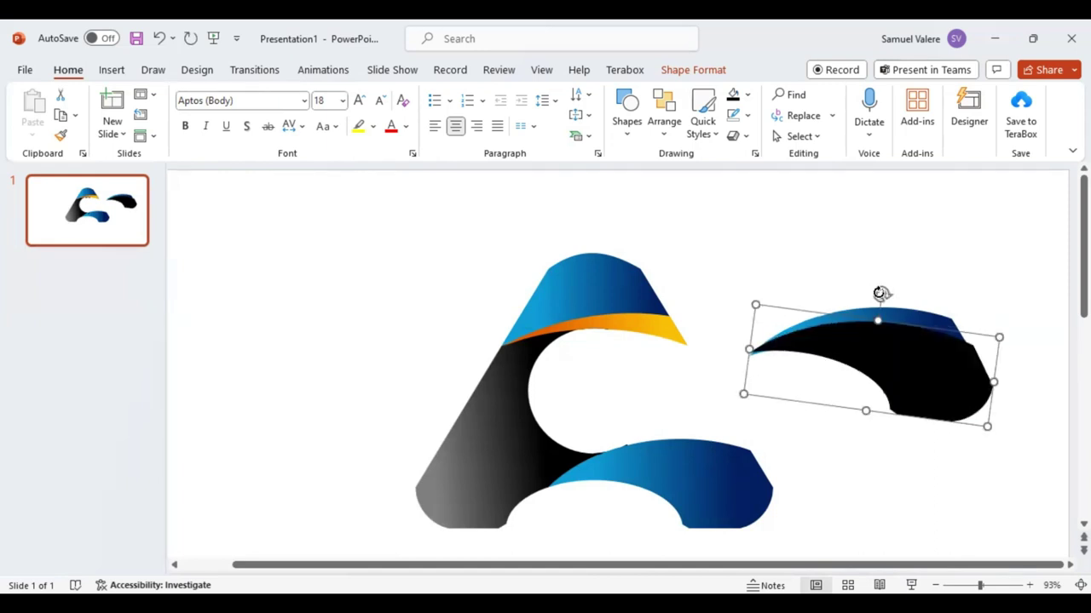
# - Select the black copy together with the overlapping blue arc copy
pyautogui.click(963, 292)
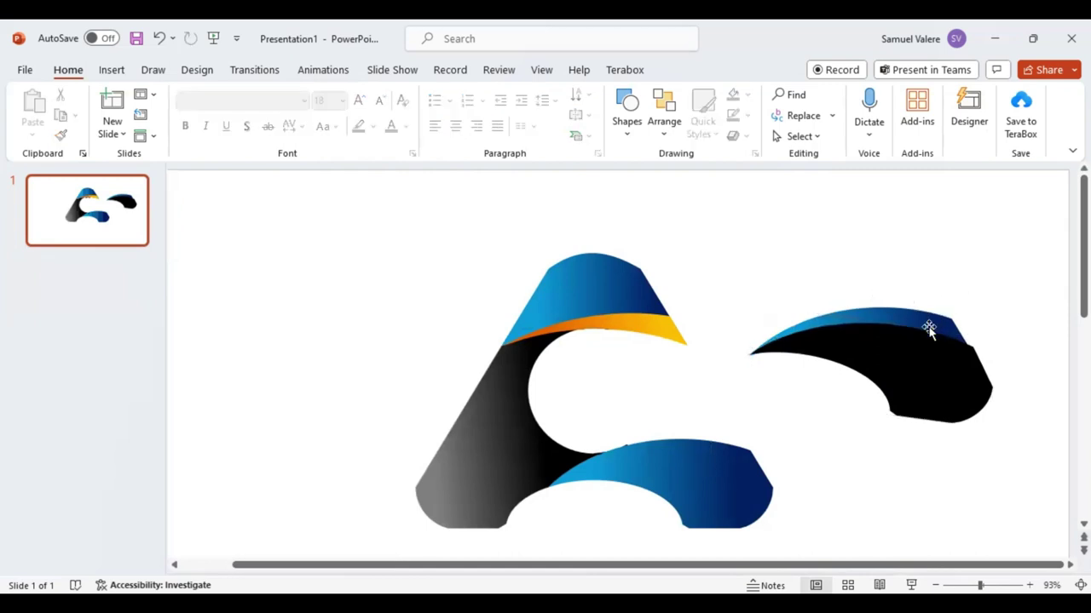
pyautogui.click(912, 352)
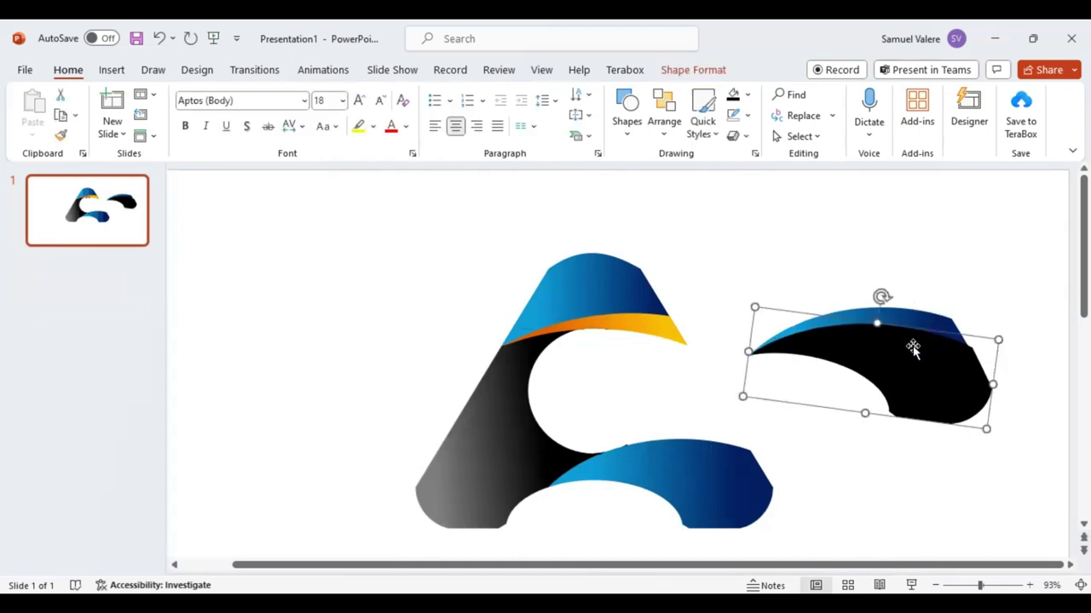
pyautogui.click(961, 300)
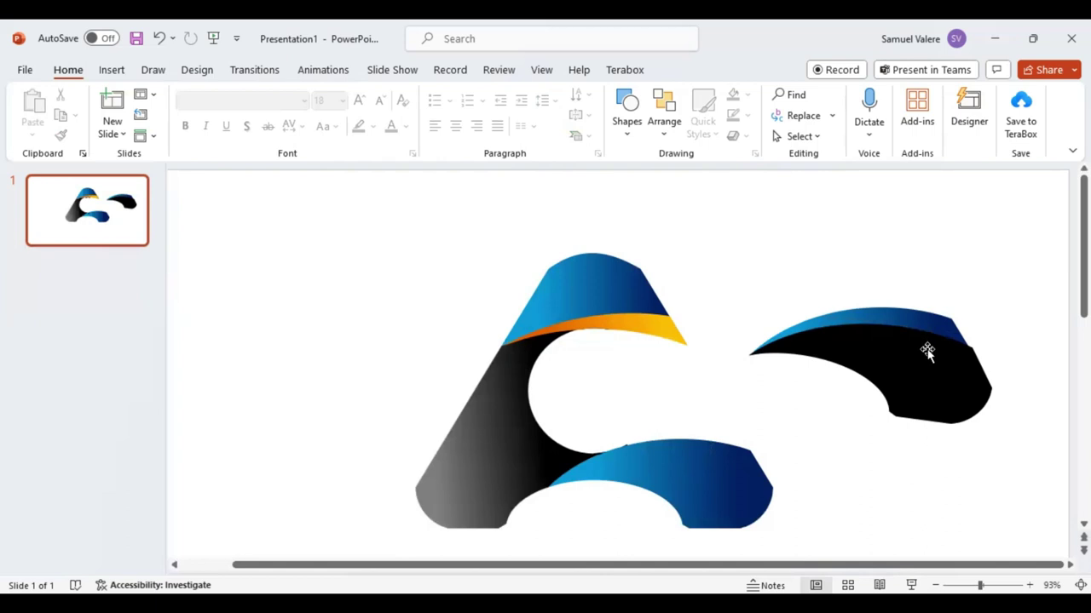
pyautogui.click(926, 352)
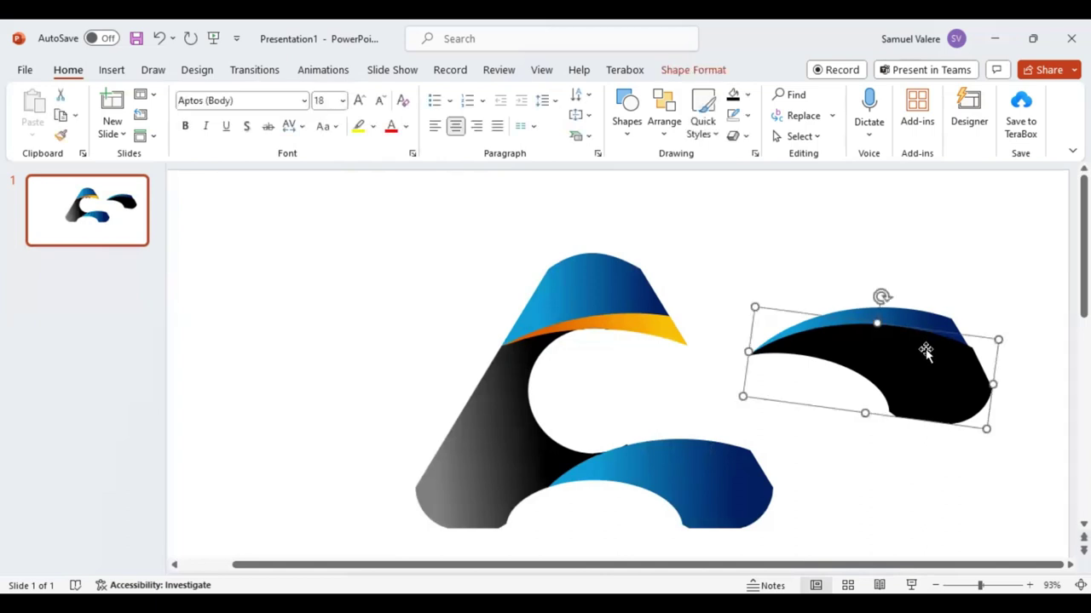
pyautogui.click(963, 281)
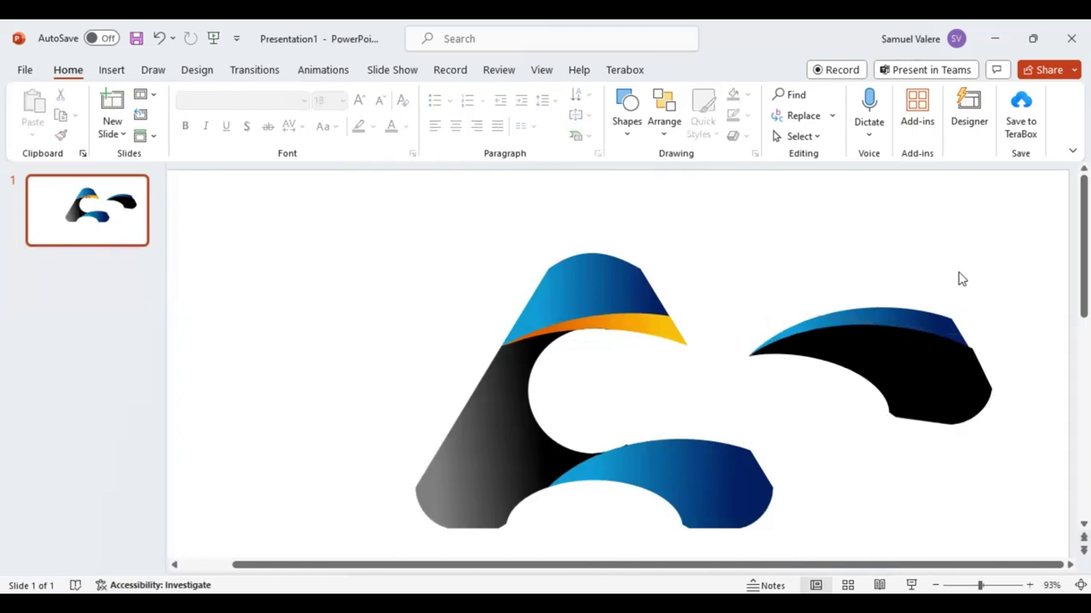
pyautogui.click(917, 350)
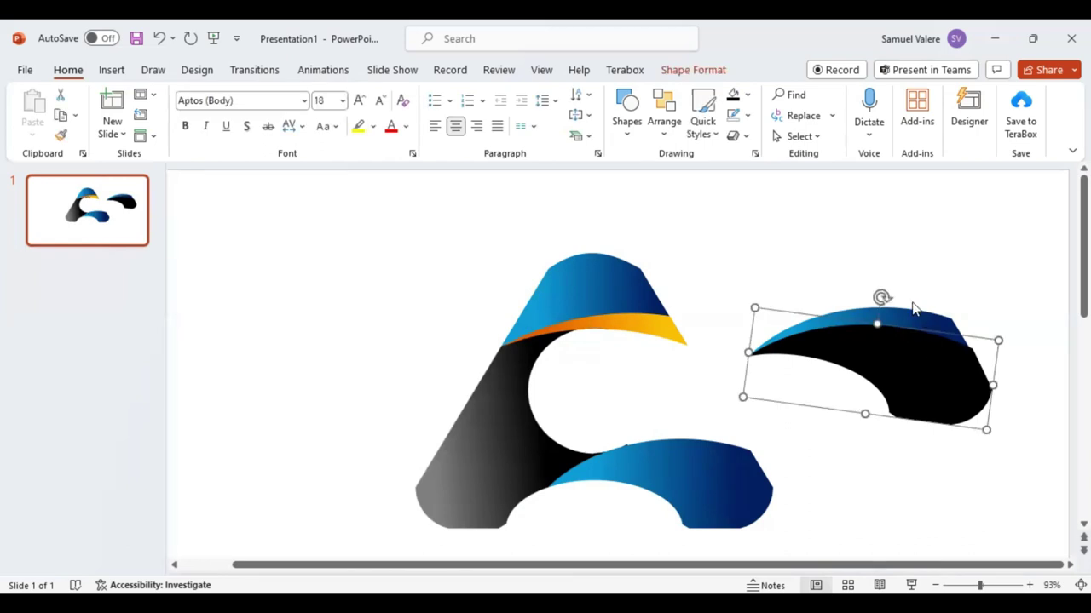
pyautogui.keyDown('shift'); pyautogui.click(918, 313); pyautogui.keyUp('shift')
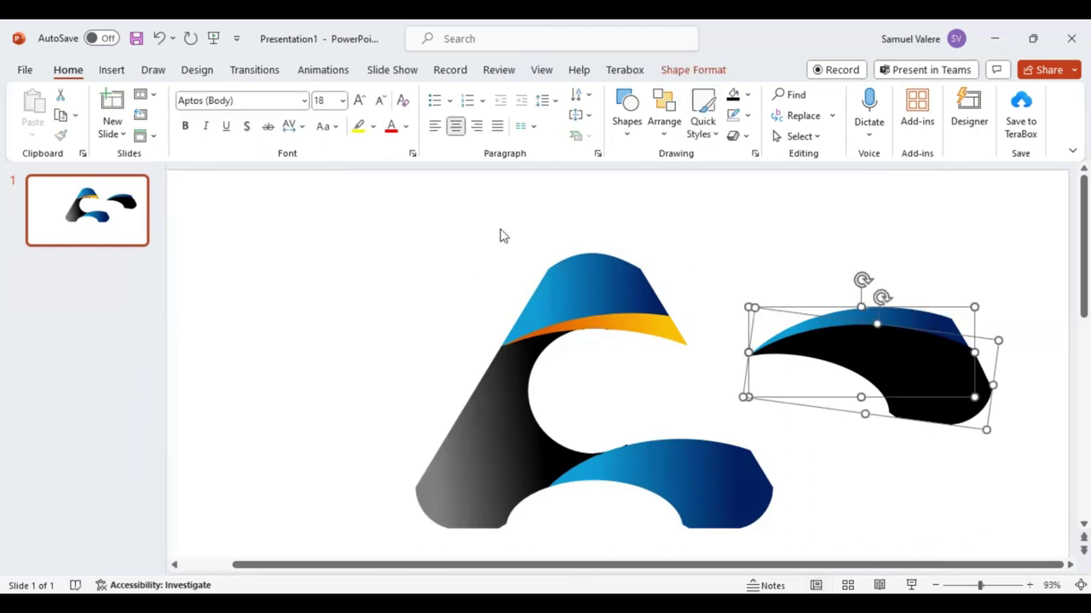
# - Fragment the overlapping shapes with Merge Shapes and delete the lower black fragment
pyautogui.click(689, 71)
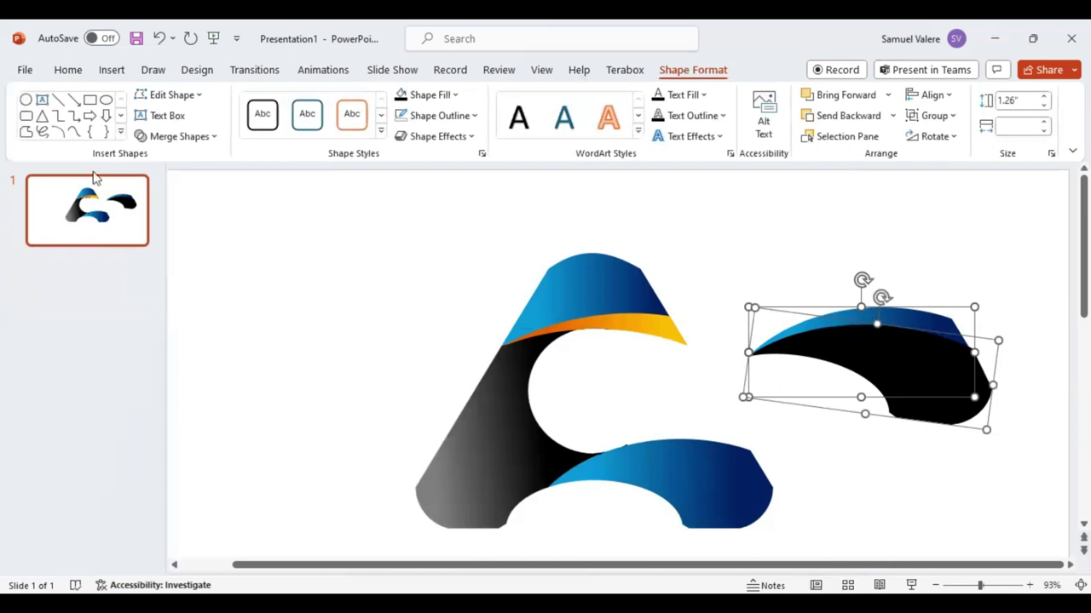
pyautogui.click(211, 138)
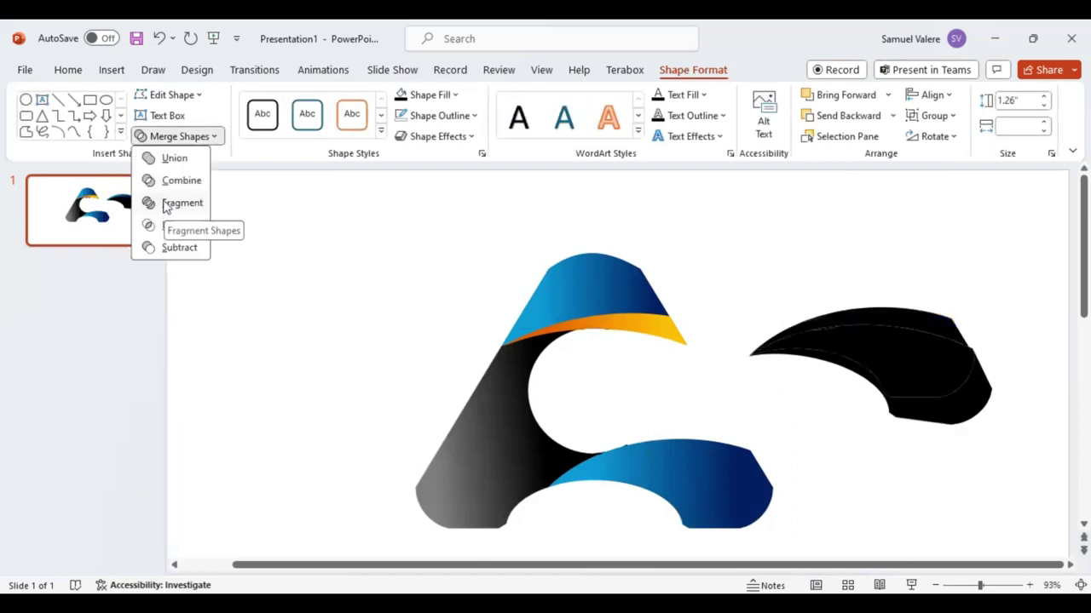
pyautogui.click(808, 431)
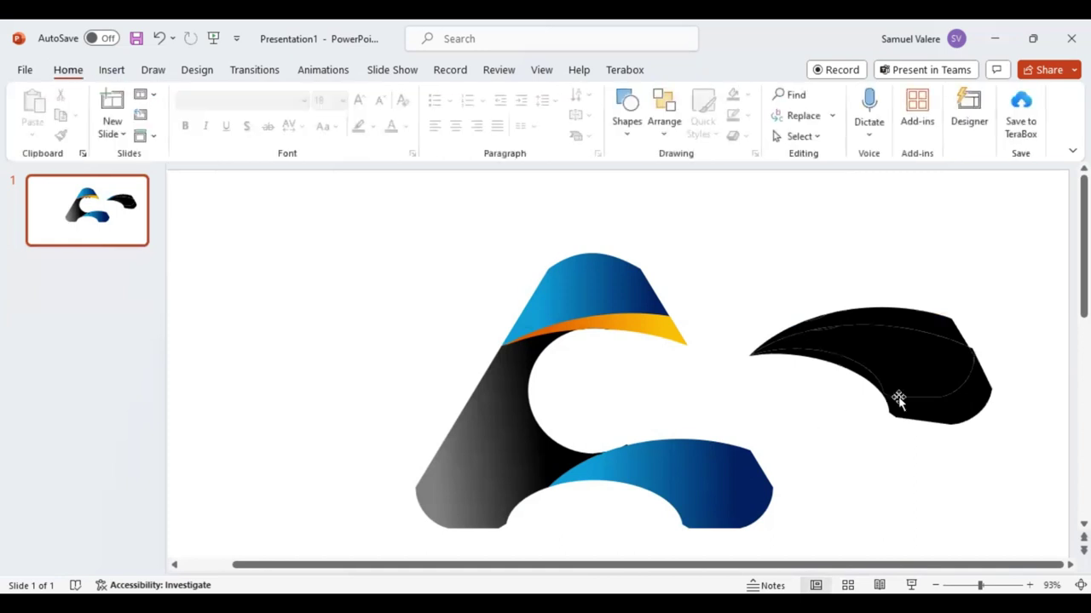
pyautogui.click(937, 413)
pyautogui.click(937, 414)
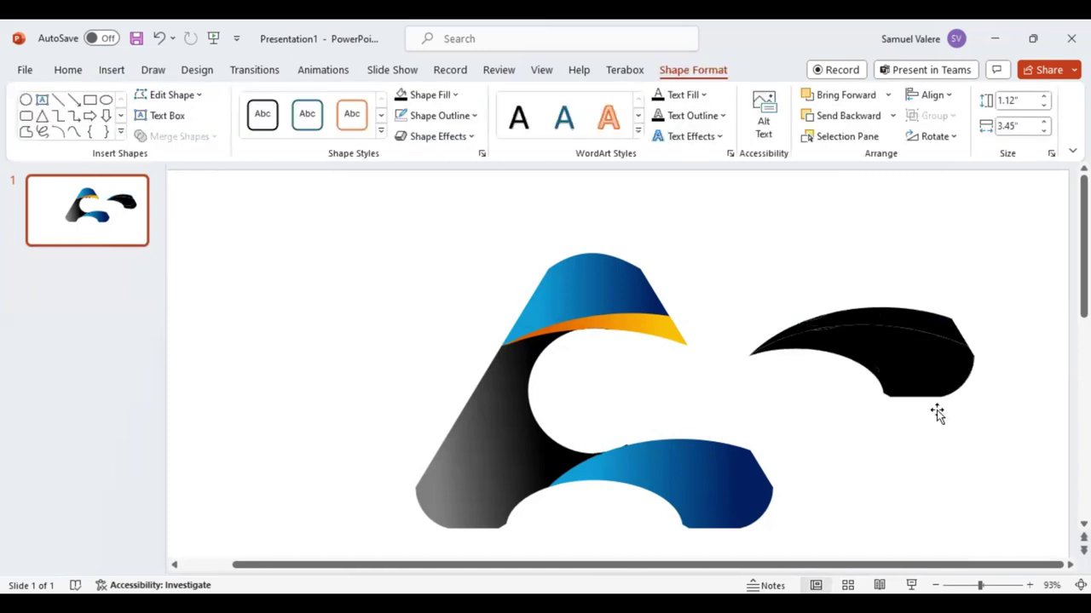
pyautogui.click(915, 372)
pyautogui.press('Delete')
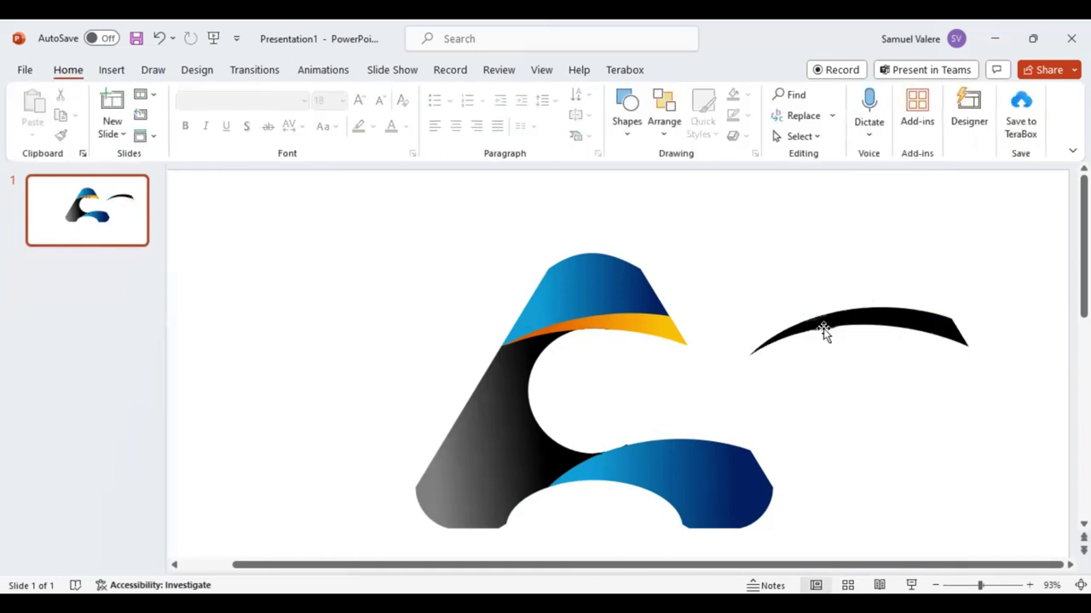
# - Move the remaining thin black arc onto the top of the bottom blue piece
pyautogui.click(824, 333)
pyautogui.click(842, 355)
pyautogui.click(815, 320)
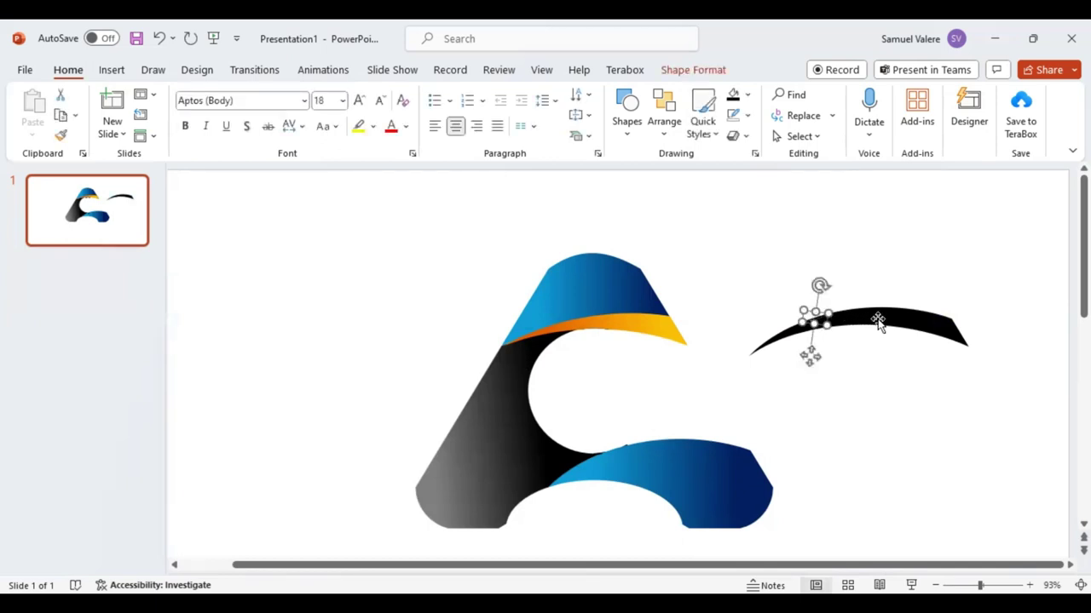
pyautogui.keyDown('shift'); pyautogui.click(878, 322); pyautogui.keyUp('shift')
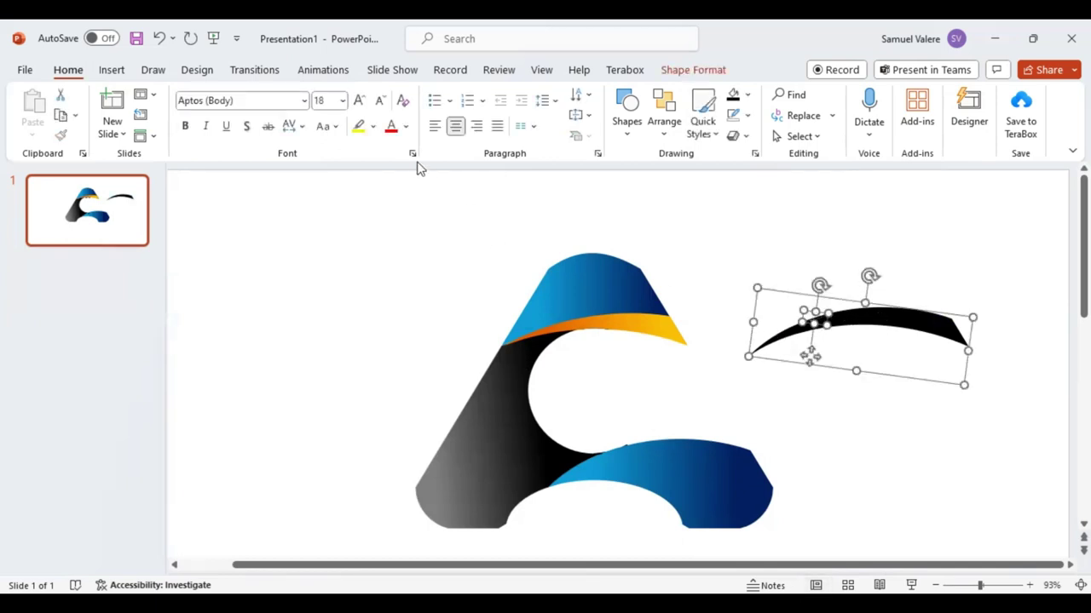
pyautogui.click(690, 74)
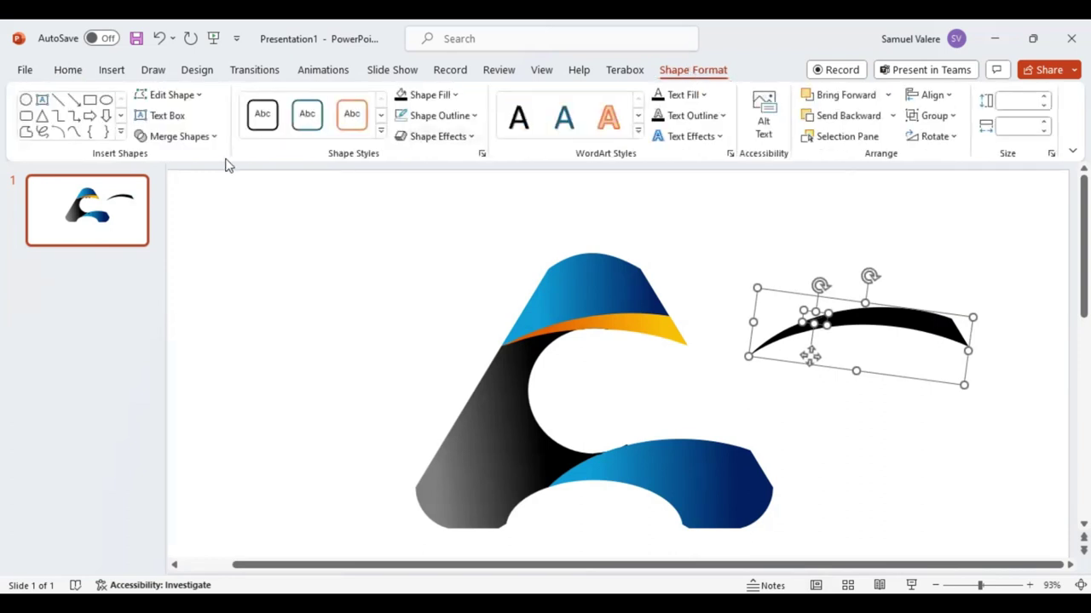
pyautogui.click(212, 140)
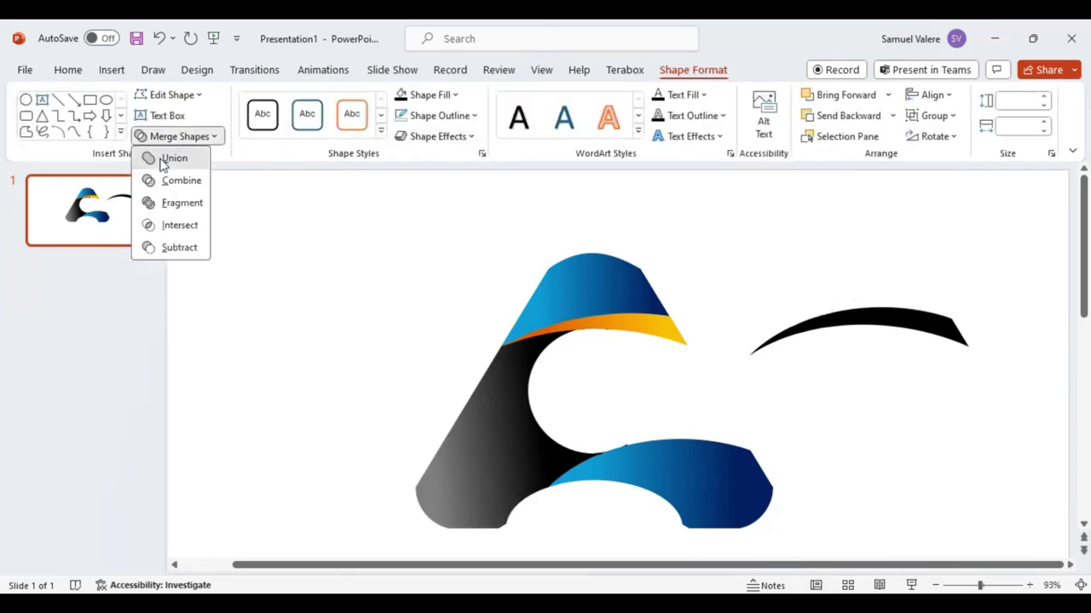
pyautogui.moveTo(884, 318); pyautogui.dragTo(691, 457)
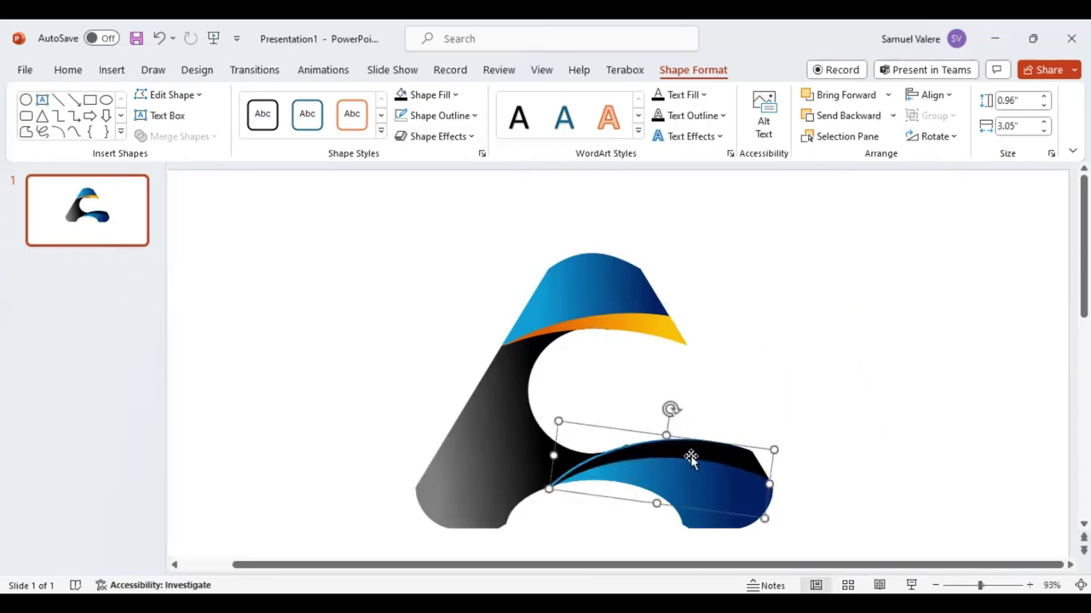
# - Nudge the black sliver left and up into place on the bottom piece
pyautogui.hotkey('ctrl', 'Left')
pyautogui.hotkey('ctrl', 'Left')
pyautogui.hotkey('ctrl', 'Up')
pyautogui.hotkey('ctrl', 'Left')
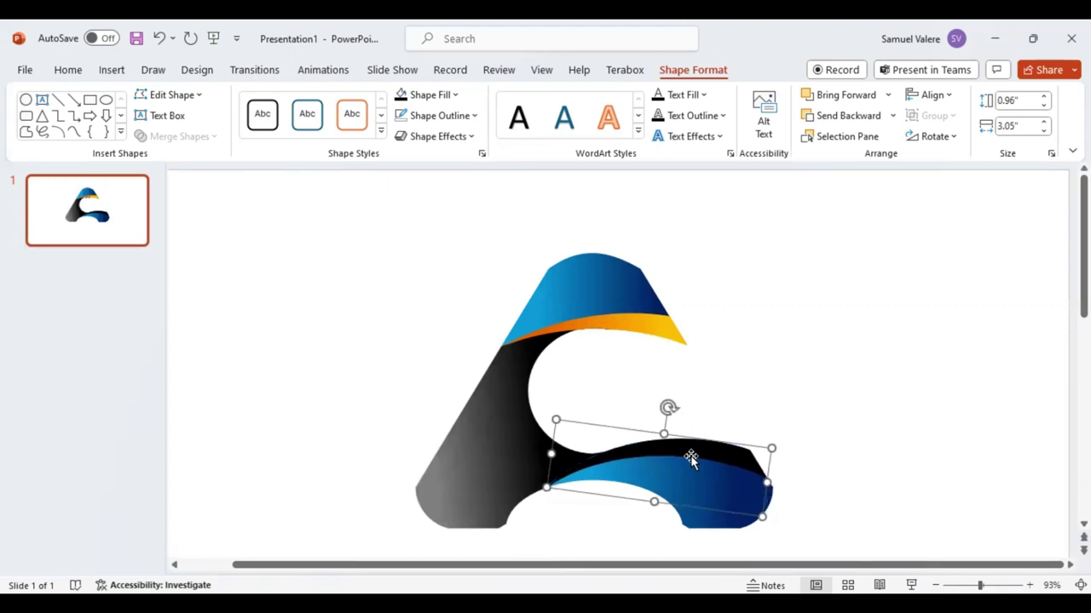
pyautogui.click(860, 464)
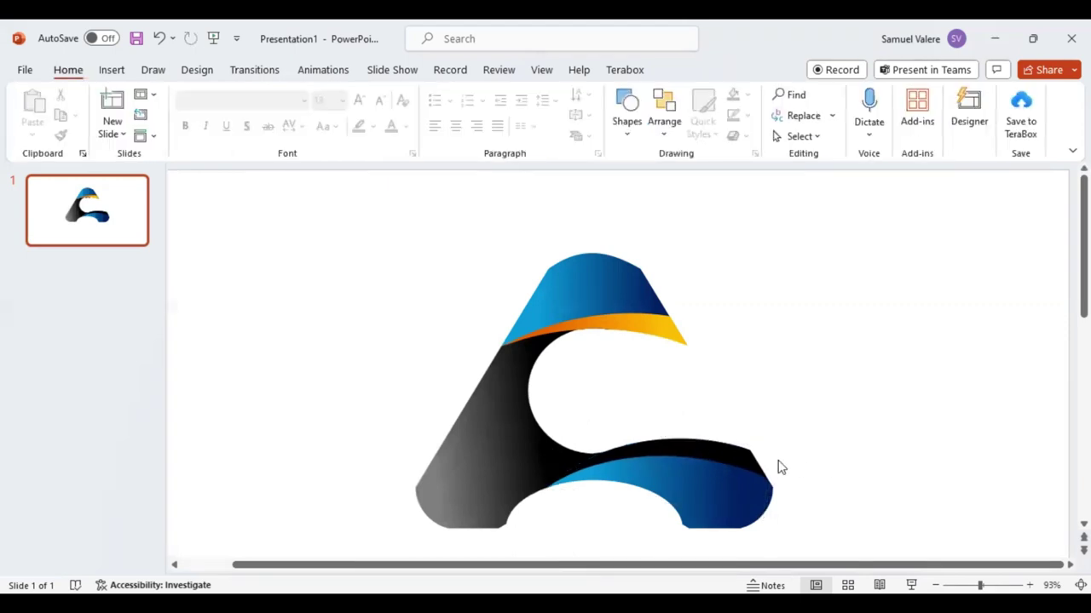
# - Apply the orange-to-yellow gradient fill to the bottom sliver from More Gradients
pyautogui.click(707, 454)
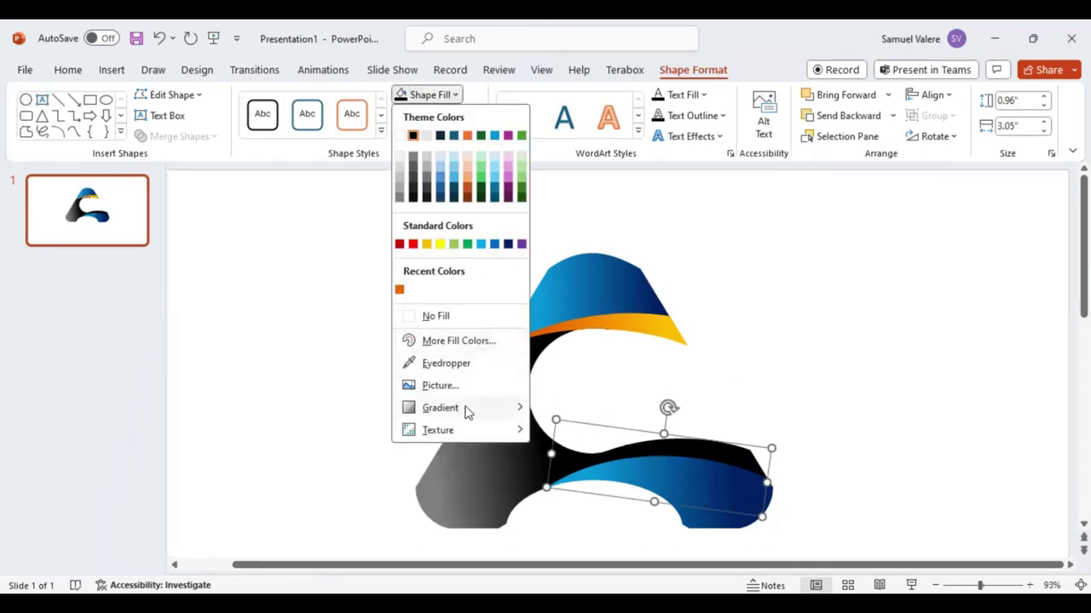
pyautogui.moveTo(460, 407)
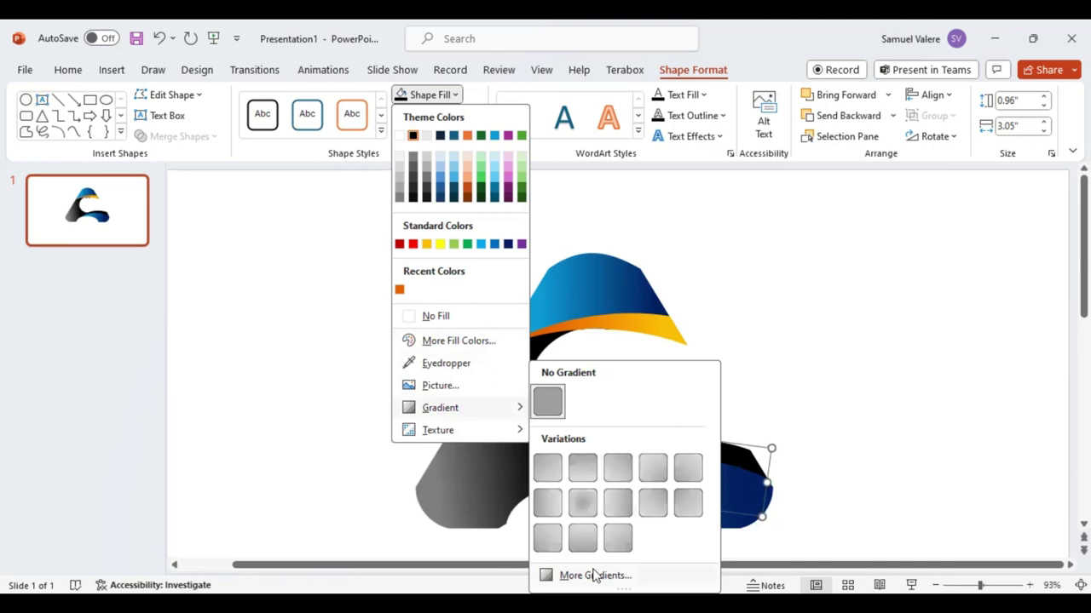
pyautogui.click(595, 576)
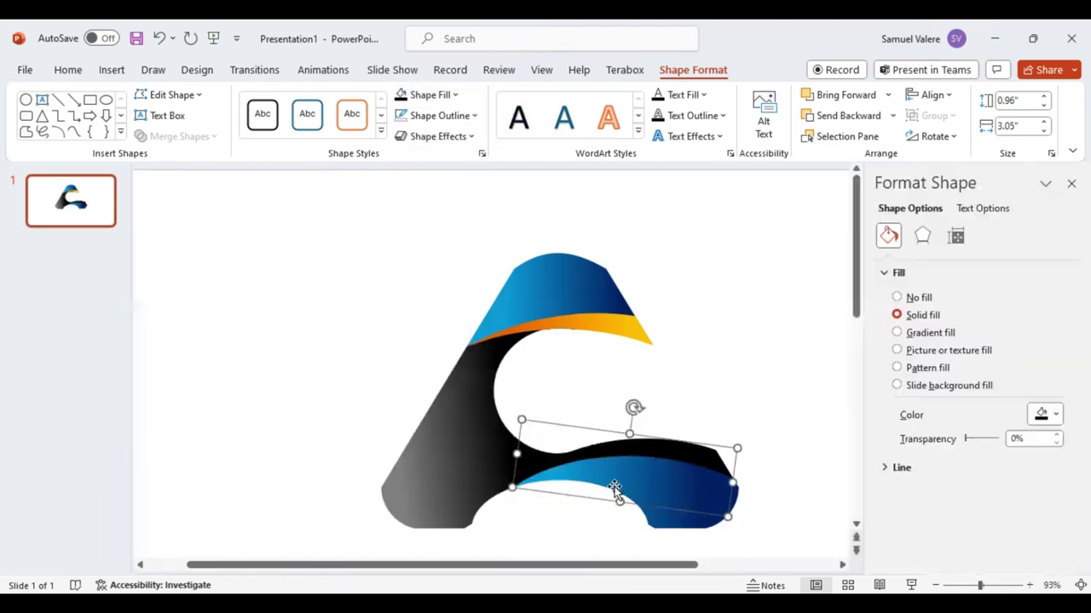
pyautogui.click(897, 333)
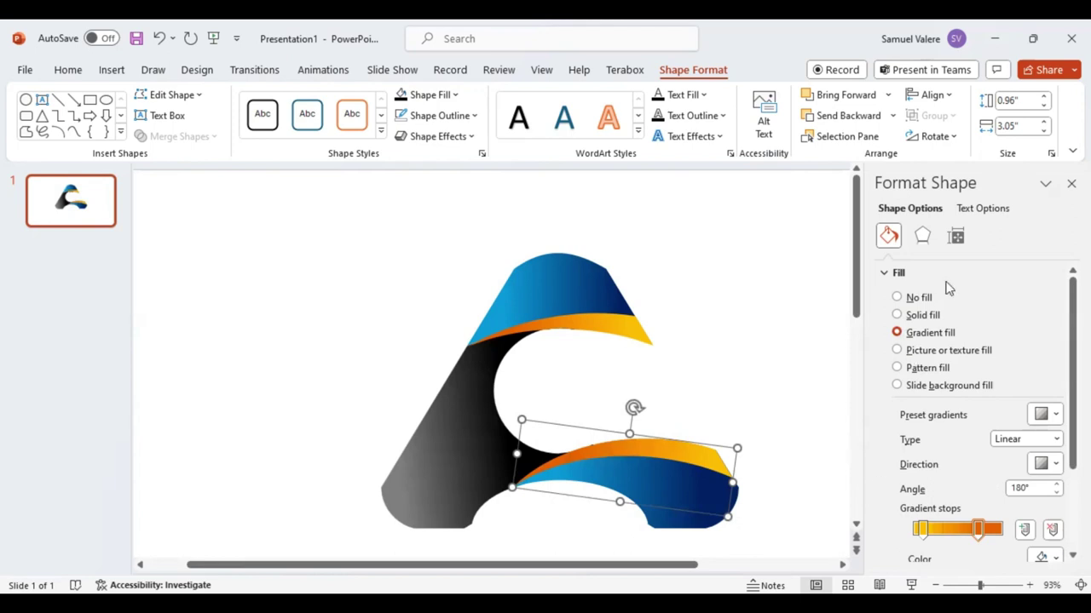
pyautogui.click(1071, 184)
# - Select both orange accents, the blue top, black left and bottom blue pieces, then open Group
pyautogui.click(824, 413)
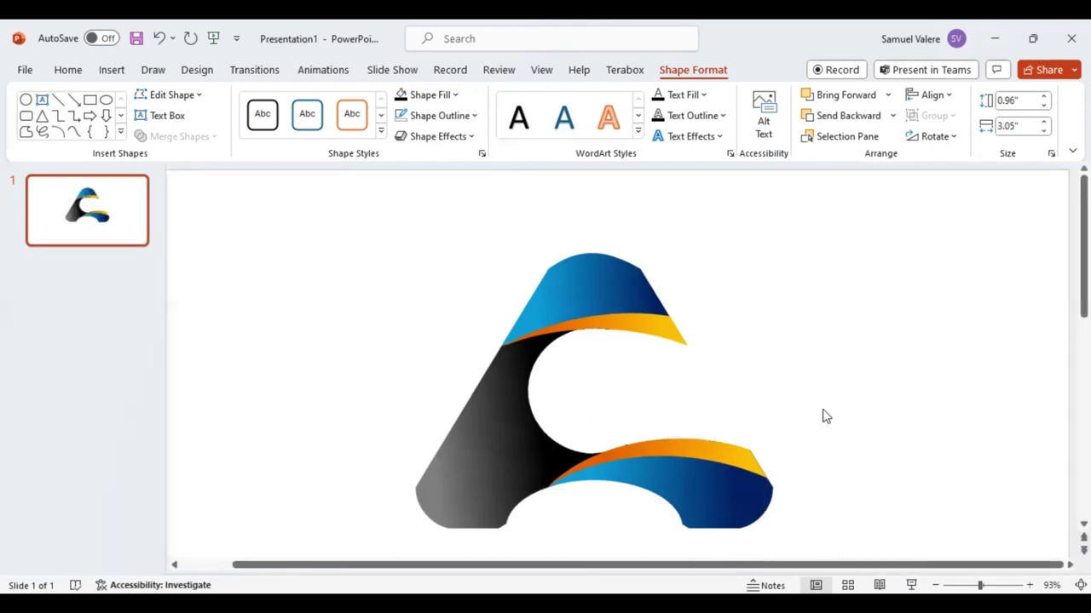
pyautogui.click(714, 463)
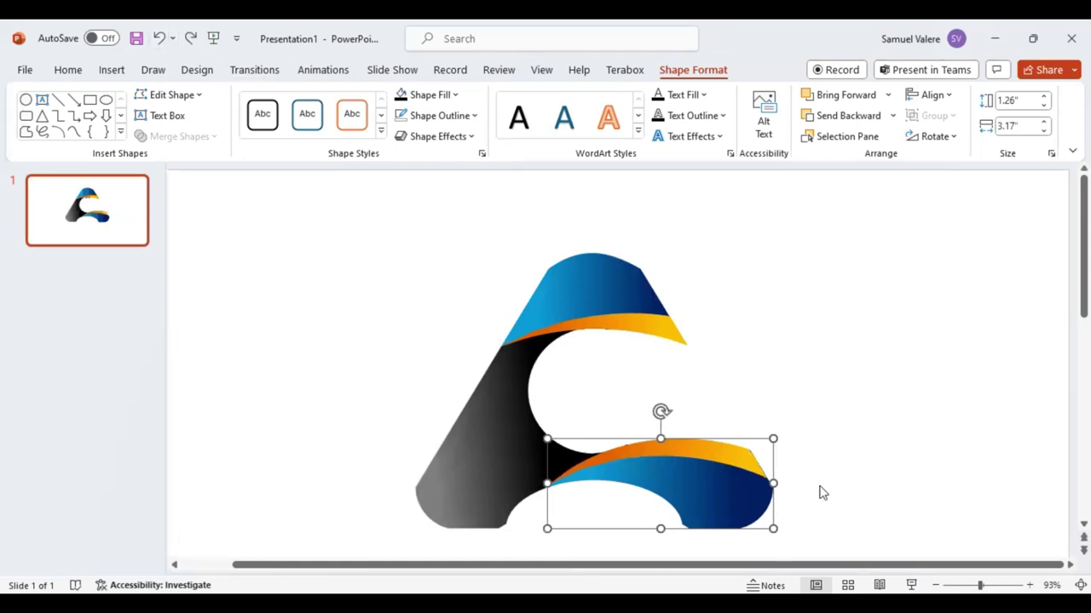
pyautogui.click(844, 473)
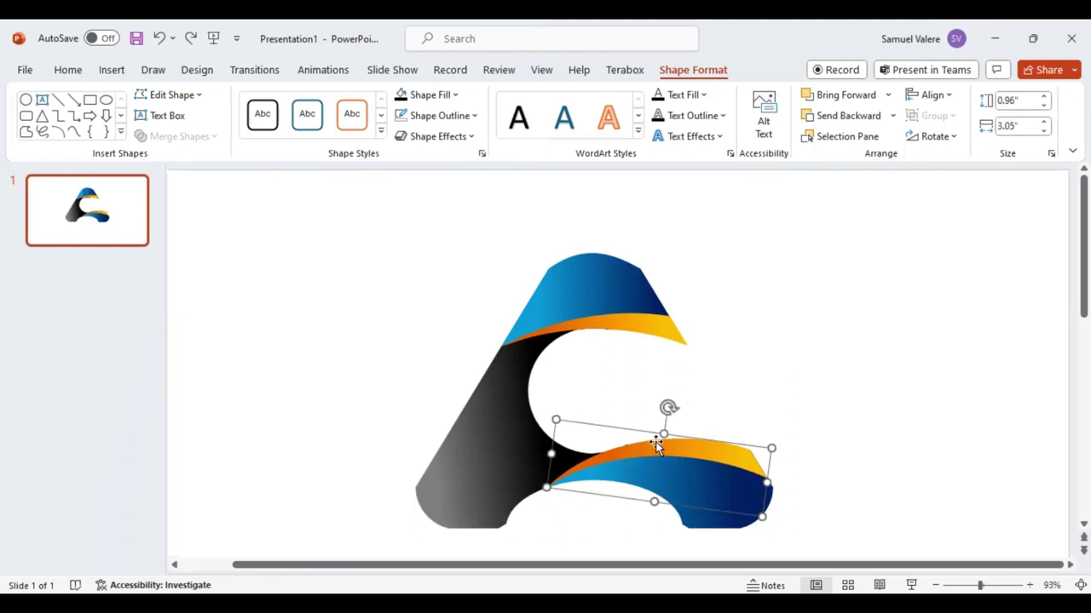
pyautogui.click(788, 415)
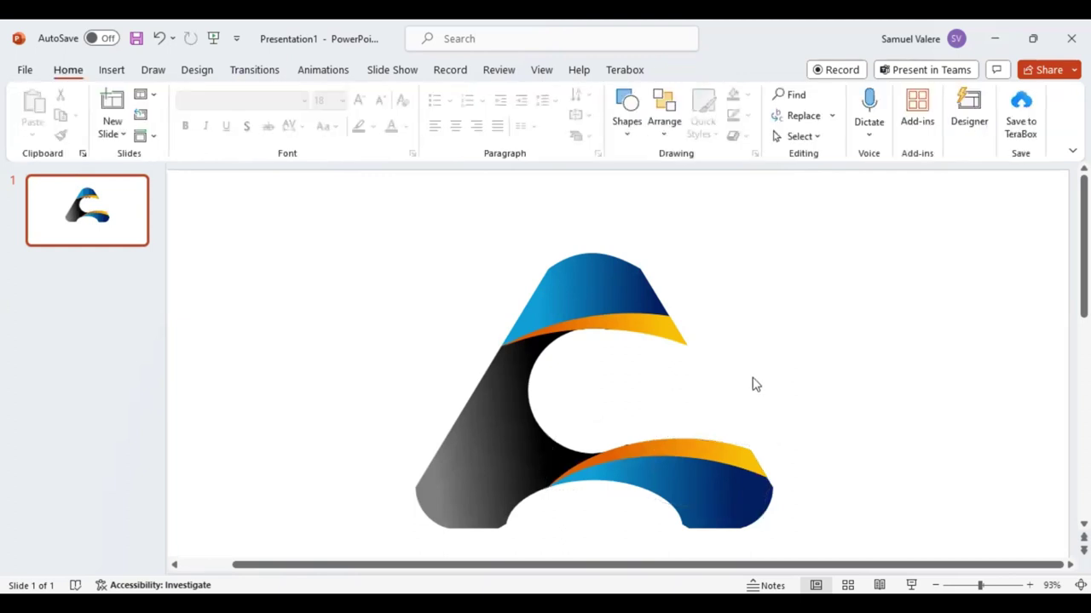
pyautogui.click(656, 329)
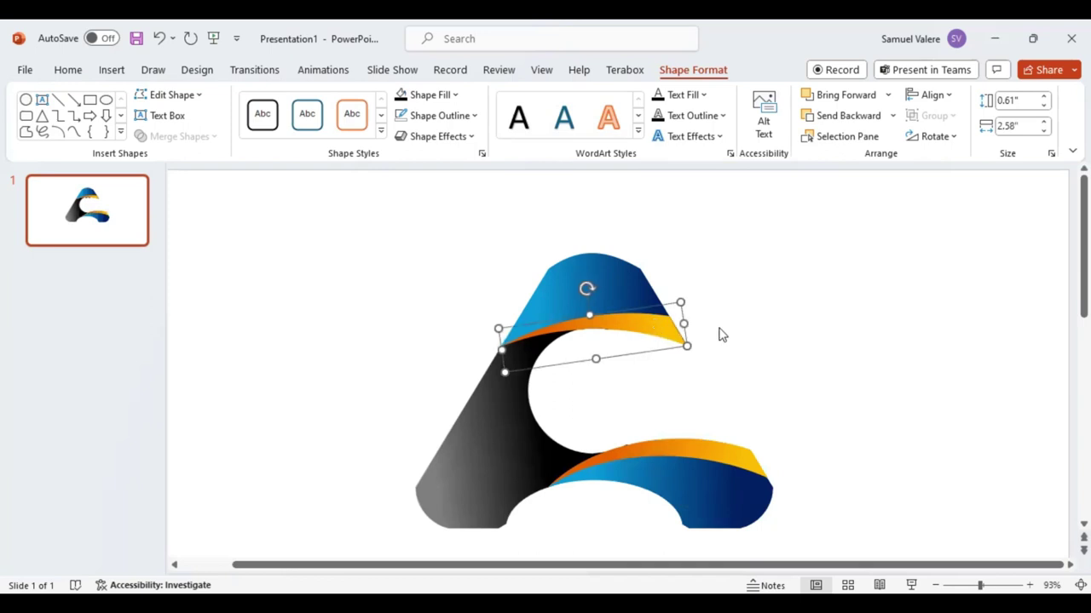
pyautogui.keyDown('shift'); pyautogui.click(609, 282); pyautogui.keyUp('shift')
pyautogui.keyDown('shift'); pyautogui.click(498, 409); pyautogui.keyUp('shift')
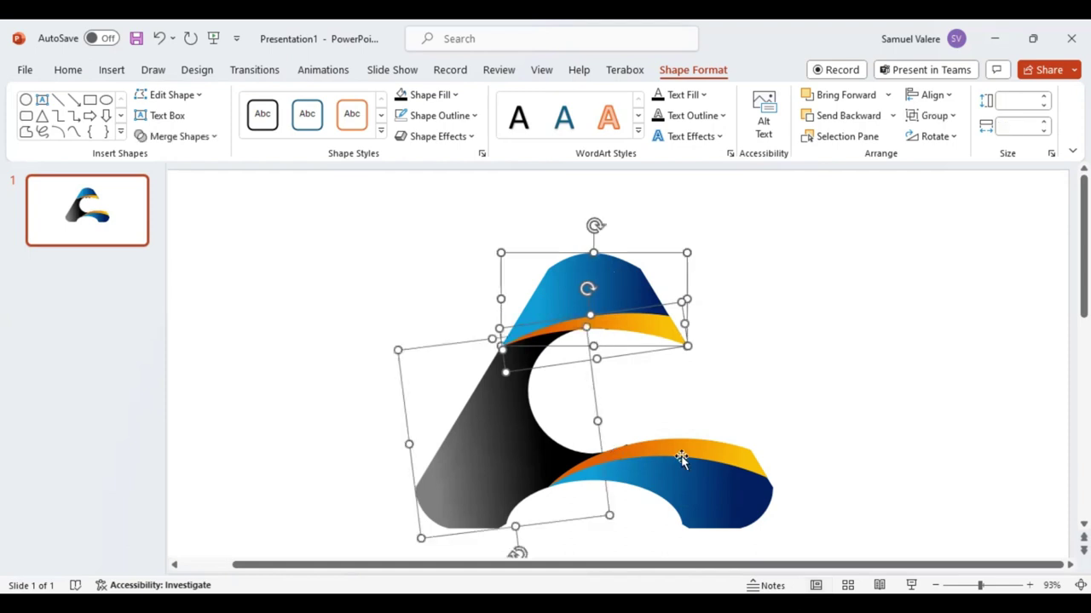
pyautogui.keyDown('shift'); pyautogui.click(730, 454); pyautogui.keyUp('shift')
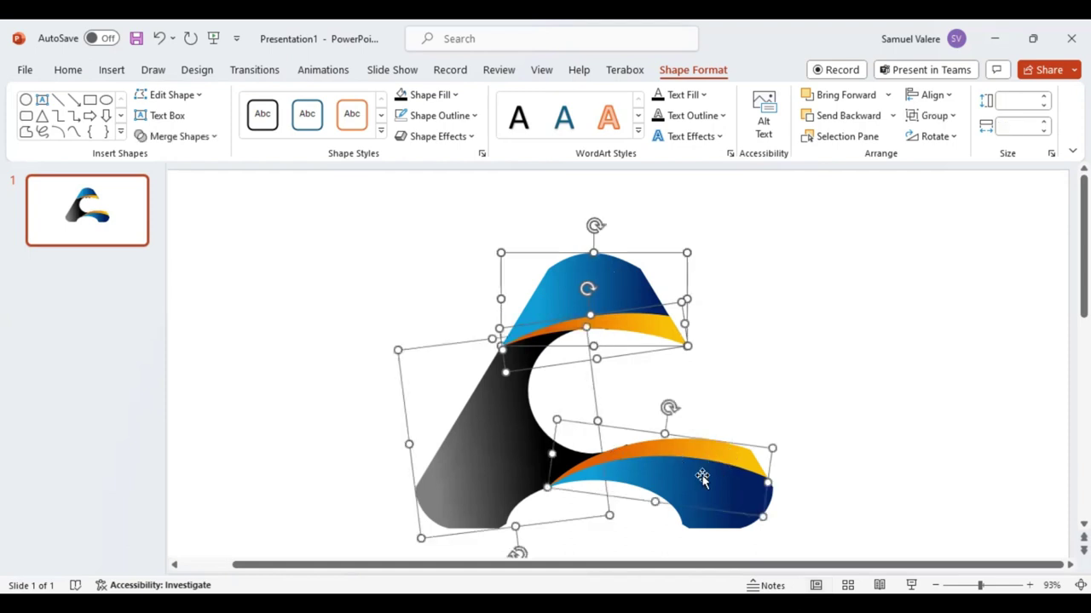
pyautogui.keyDown('shift'); pyautogui.click(711, 525); pyautogui.keyUp('shift')
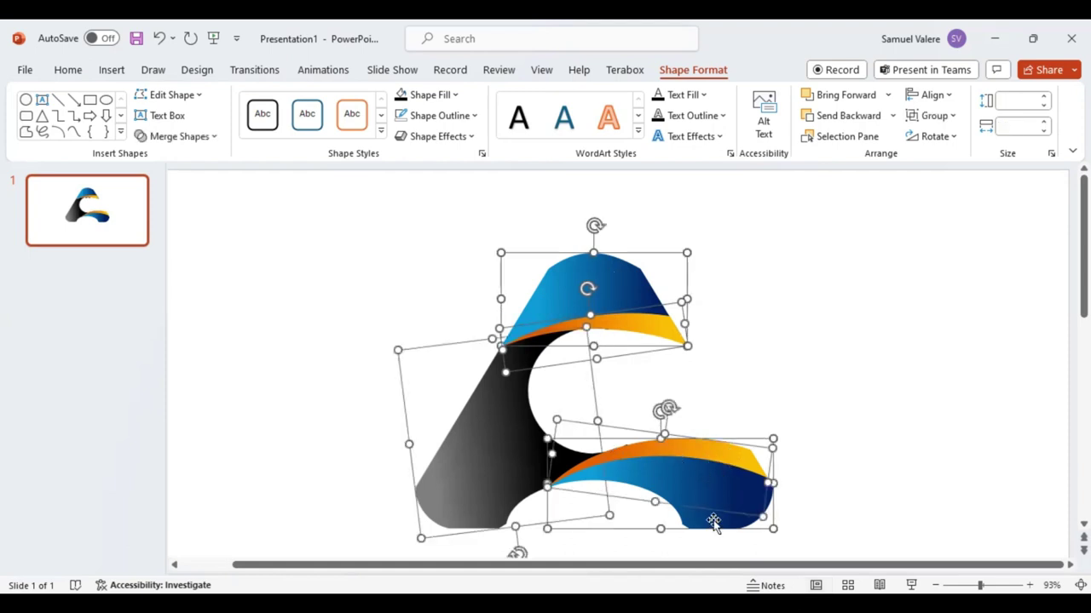
pyautogui.click(954, 117)
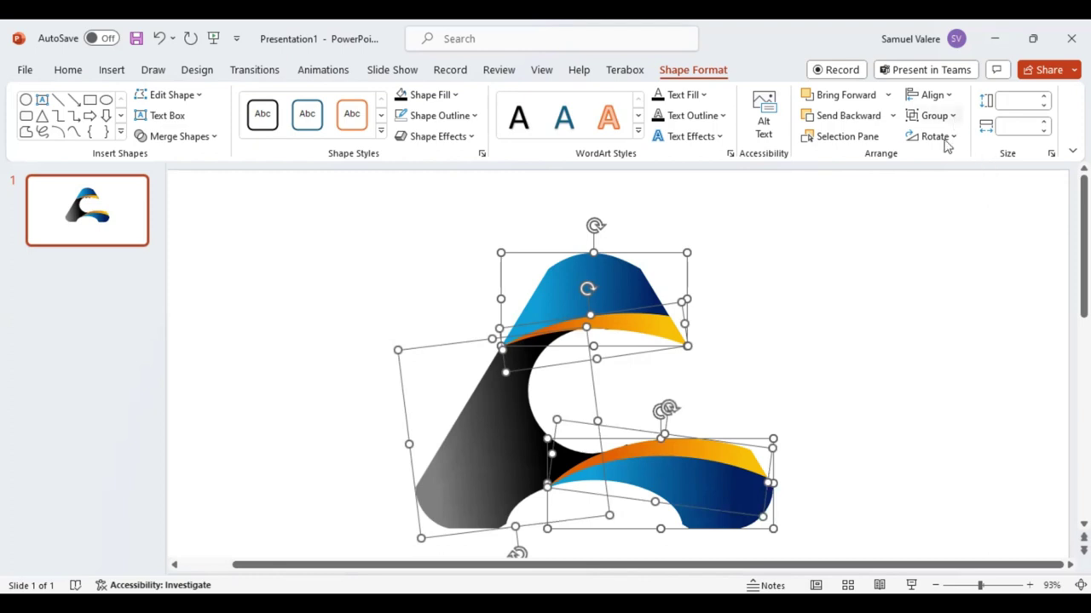